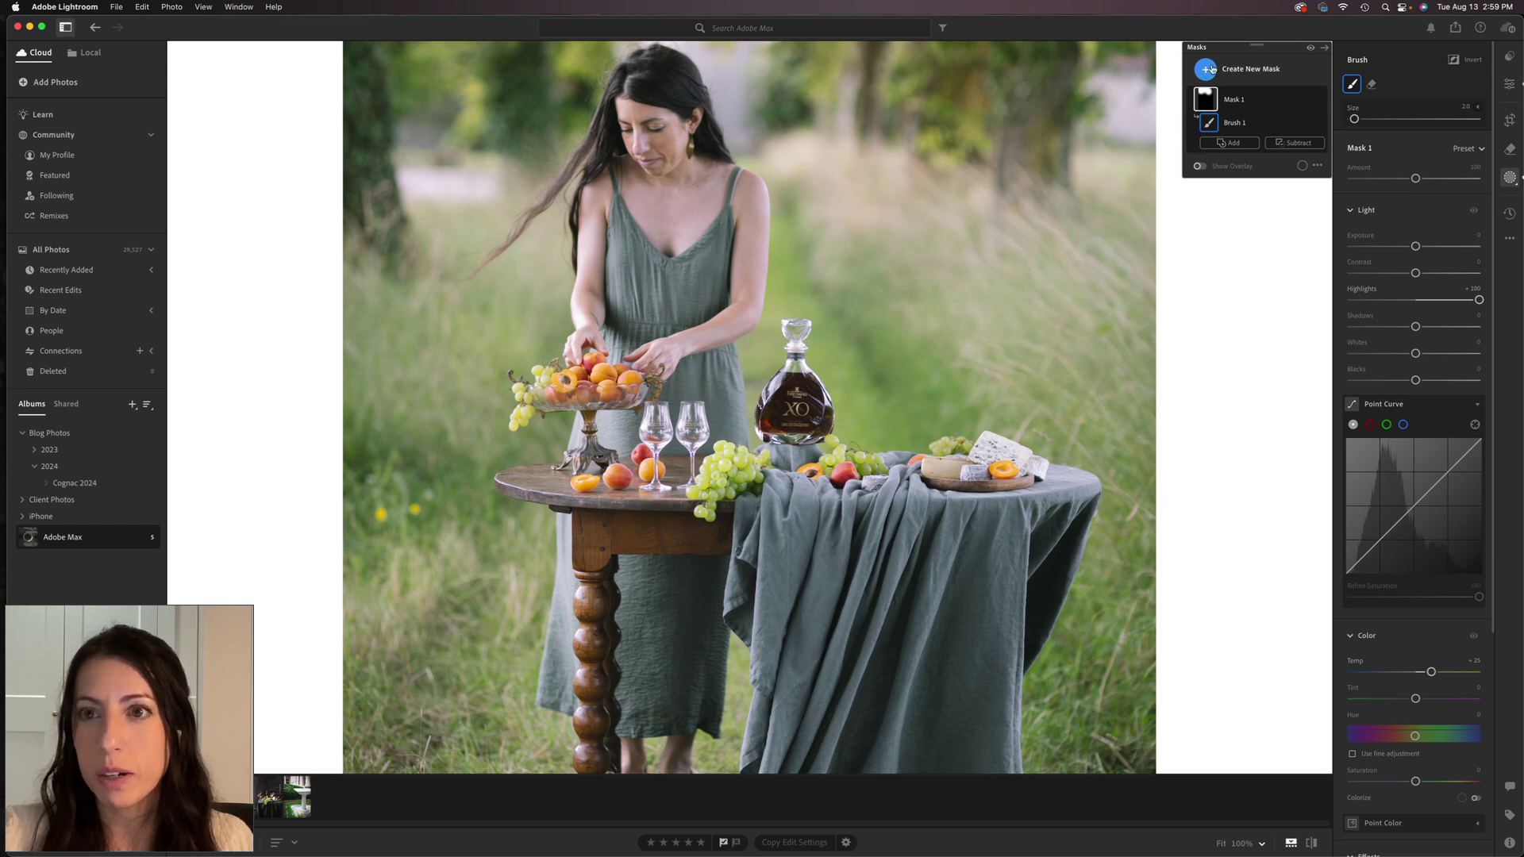
left_click(1206, 69)
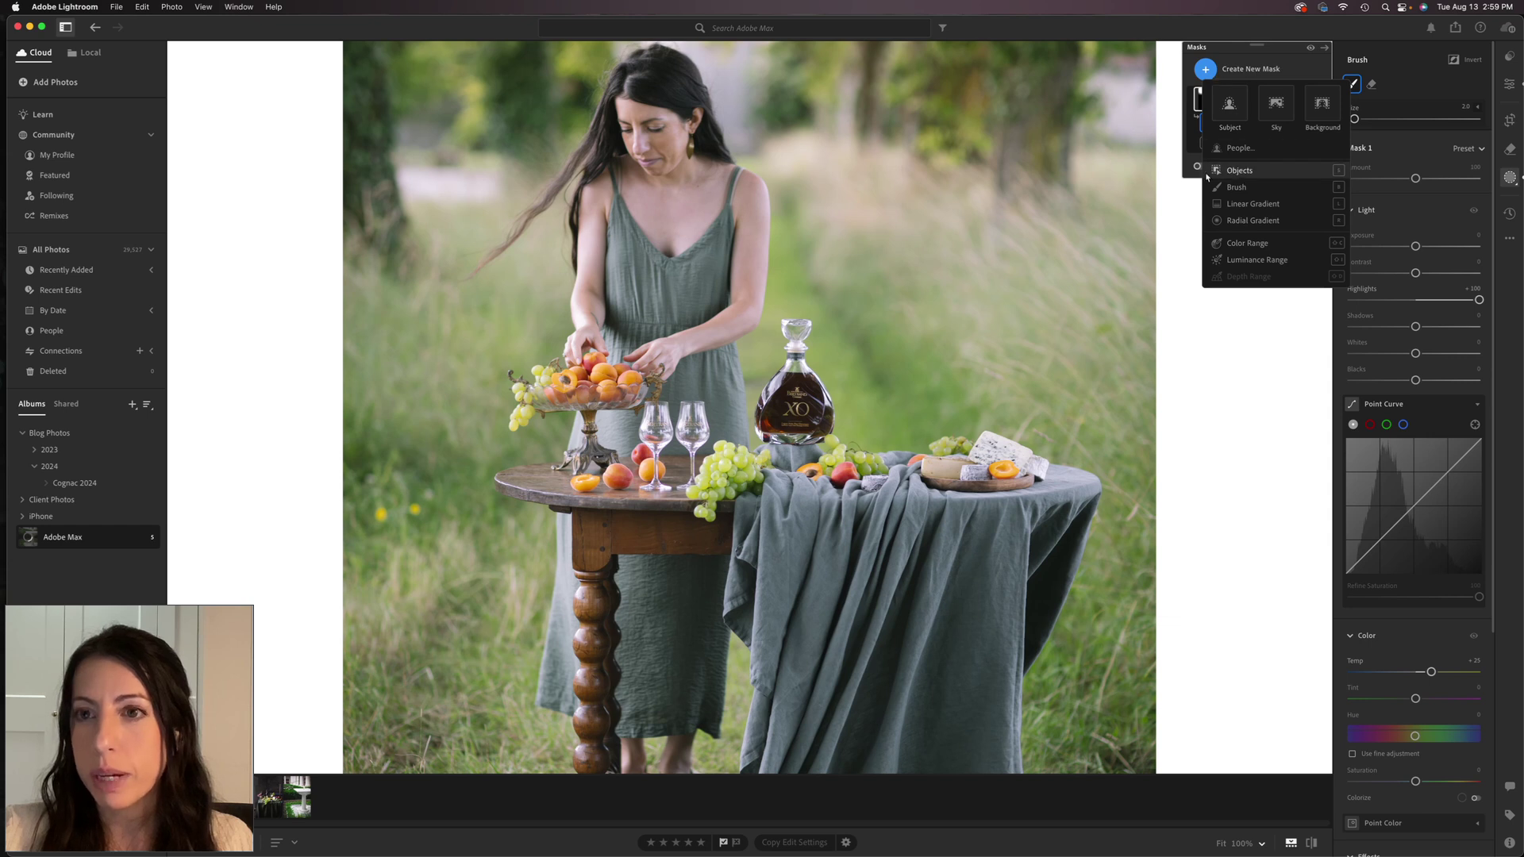
left_click(1240, 173)
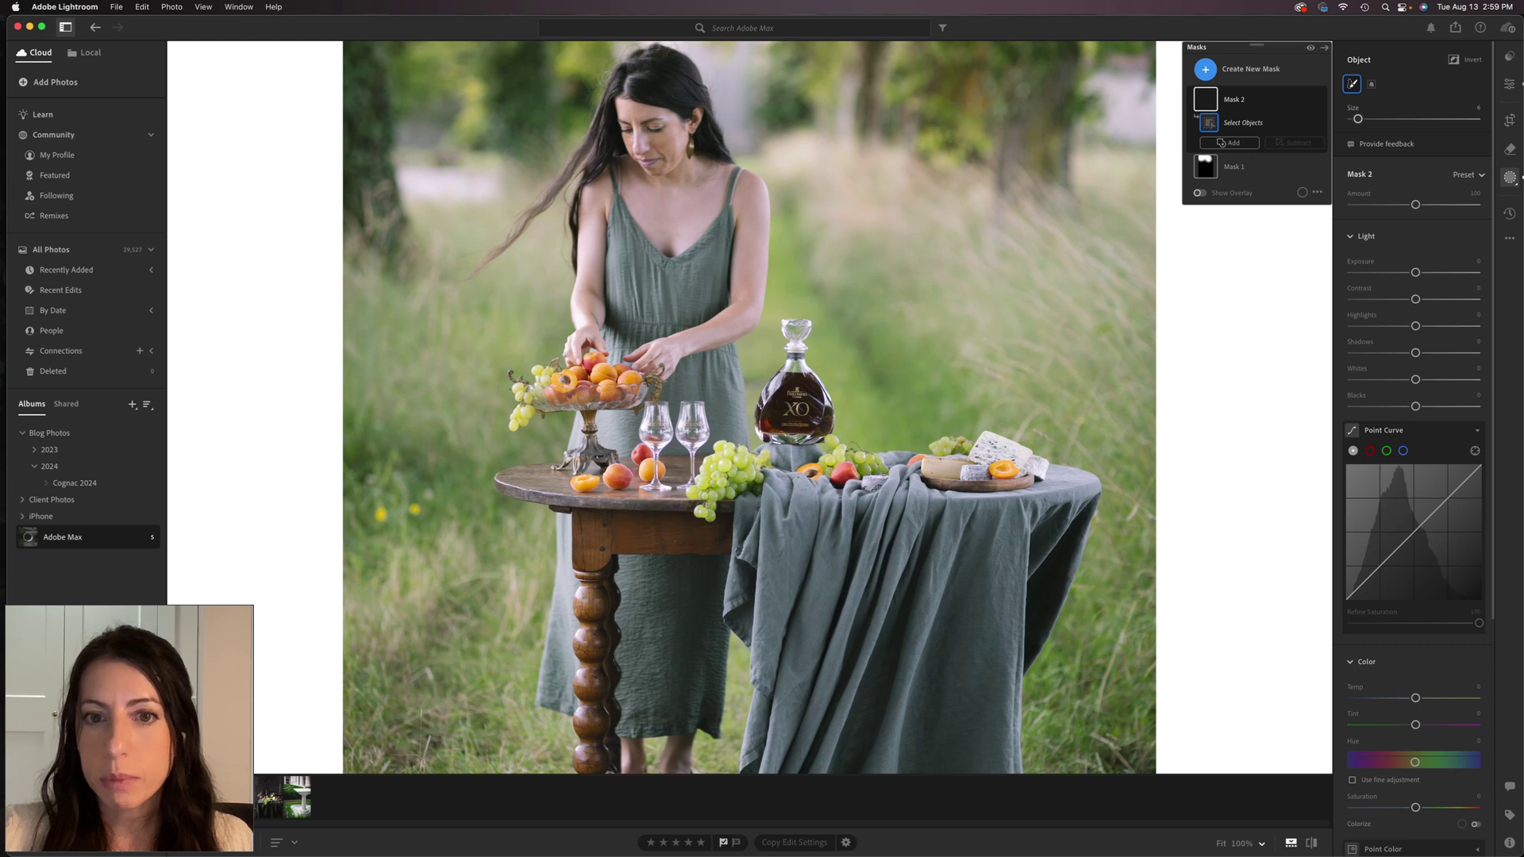
mouse_move(793, 317)
left_mouse_down()
mouse_move(785, 385)
mouse_move(825, 432)
mouse_move(797, 317)
left_mouse_up()
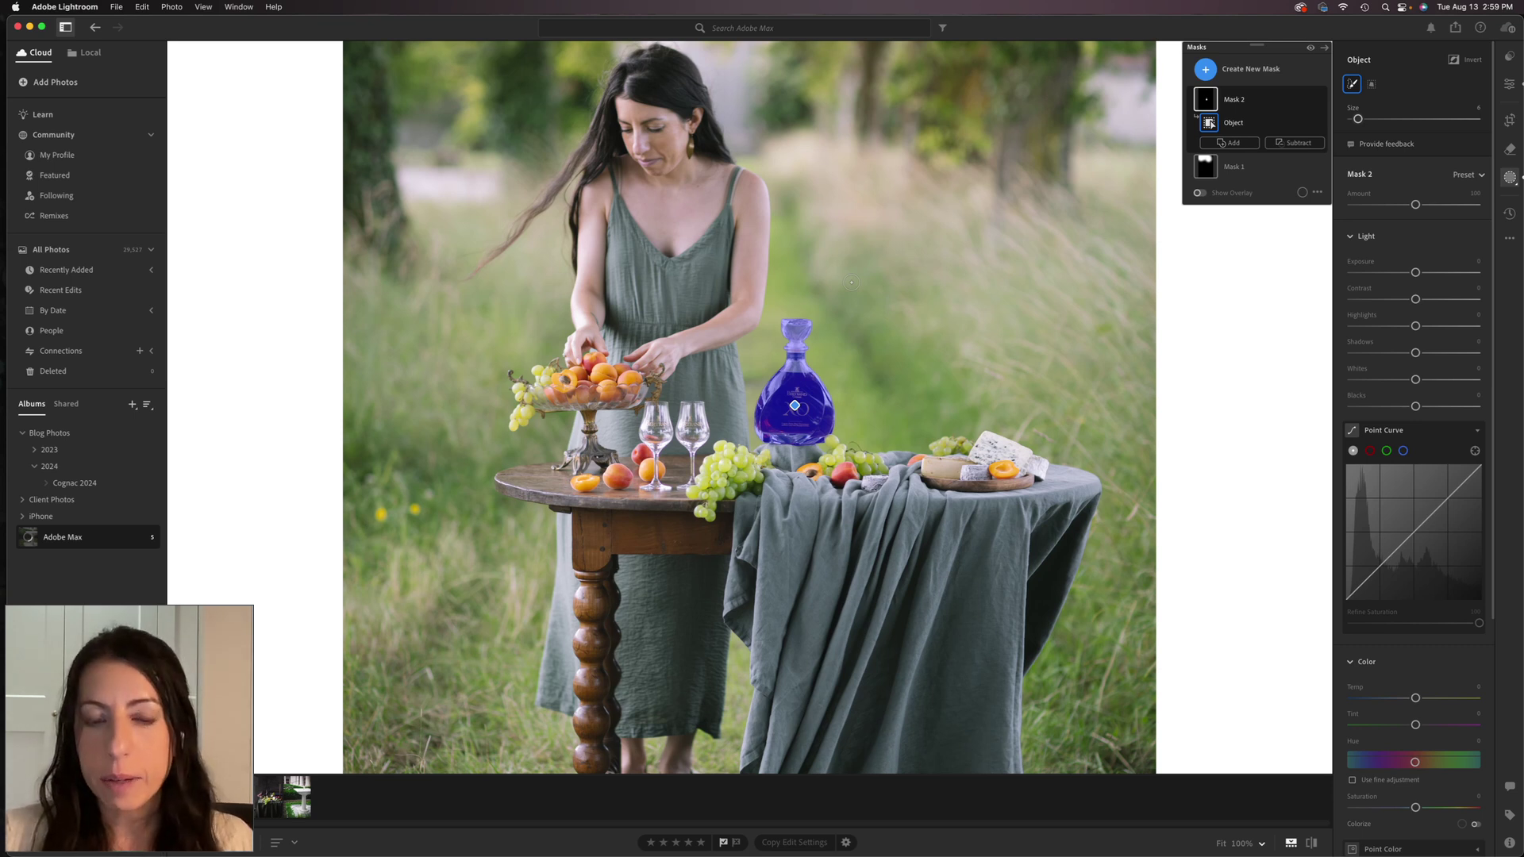
key("super+z")
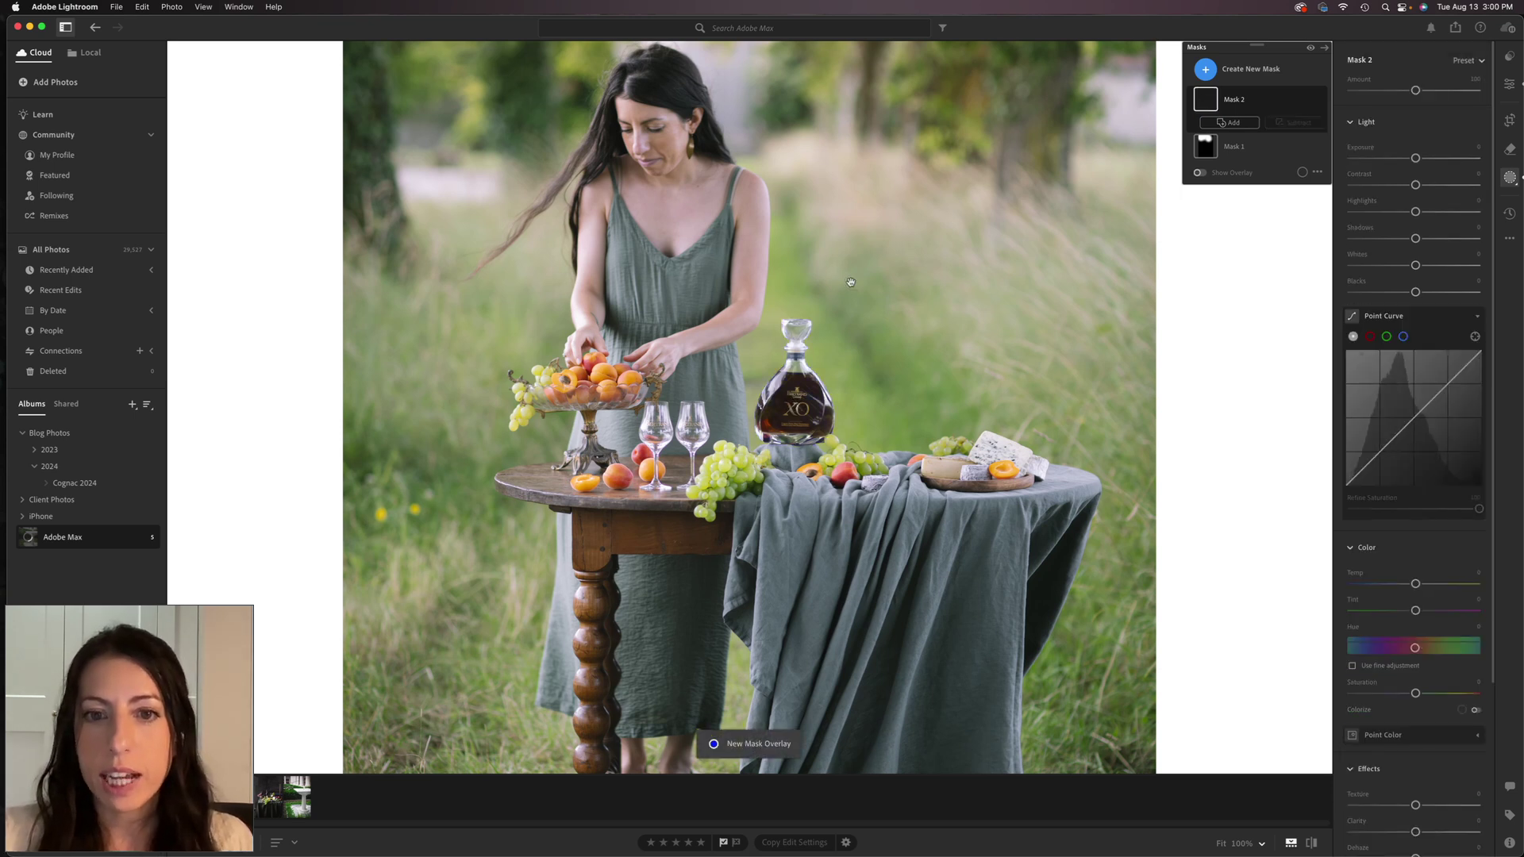
- Create a new Objects mask of the cognac bottle using a rectangular selection drawn around it
left_click(1205, 70)
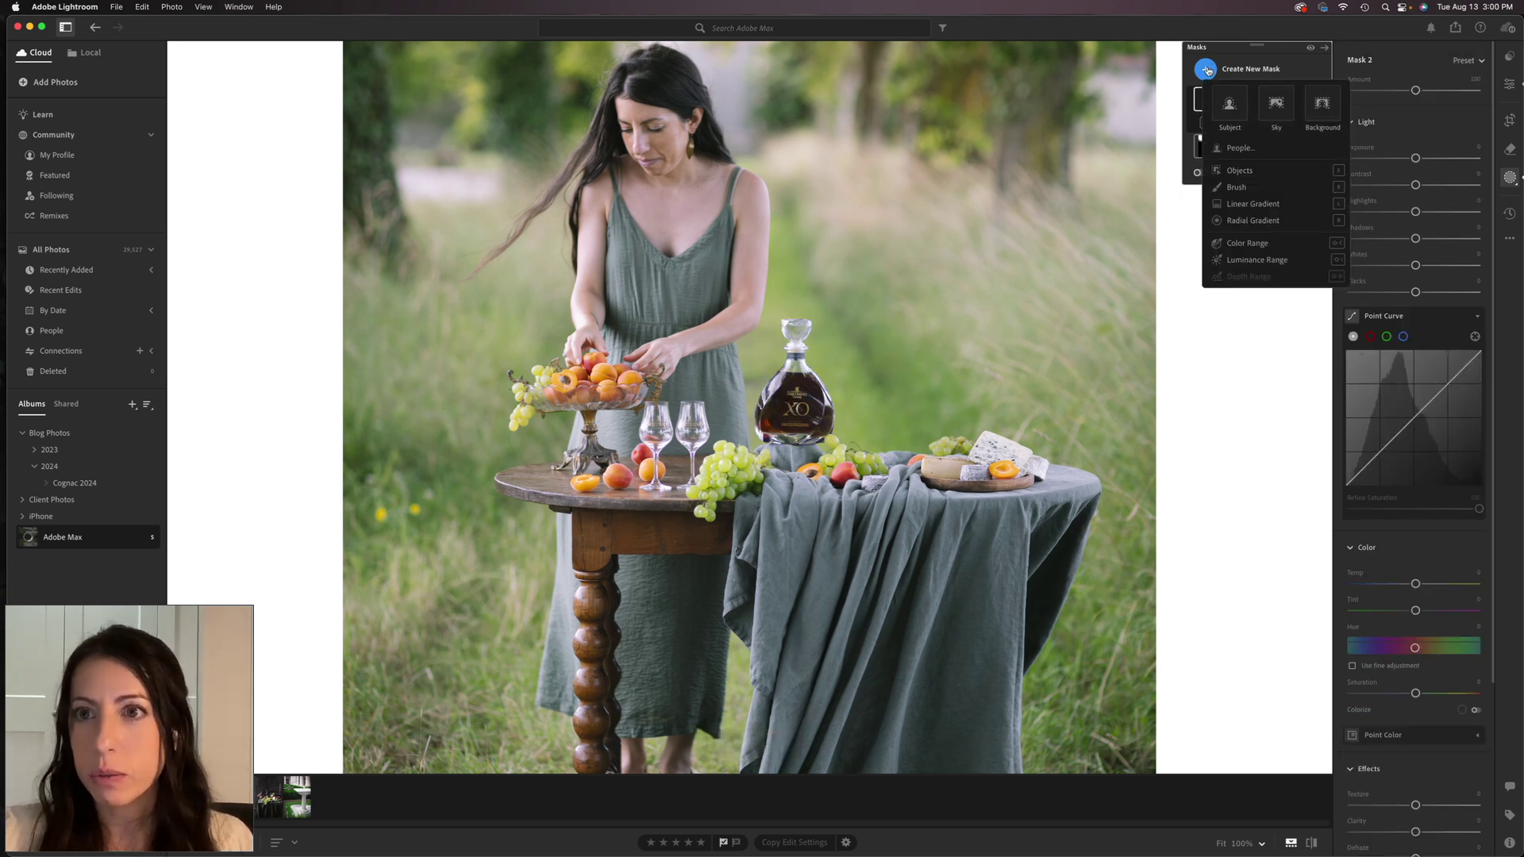
left_click(1239, 171)
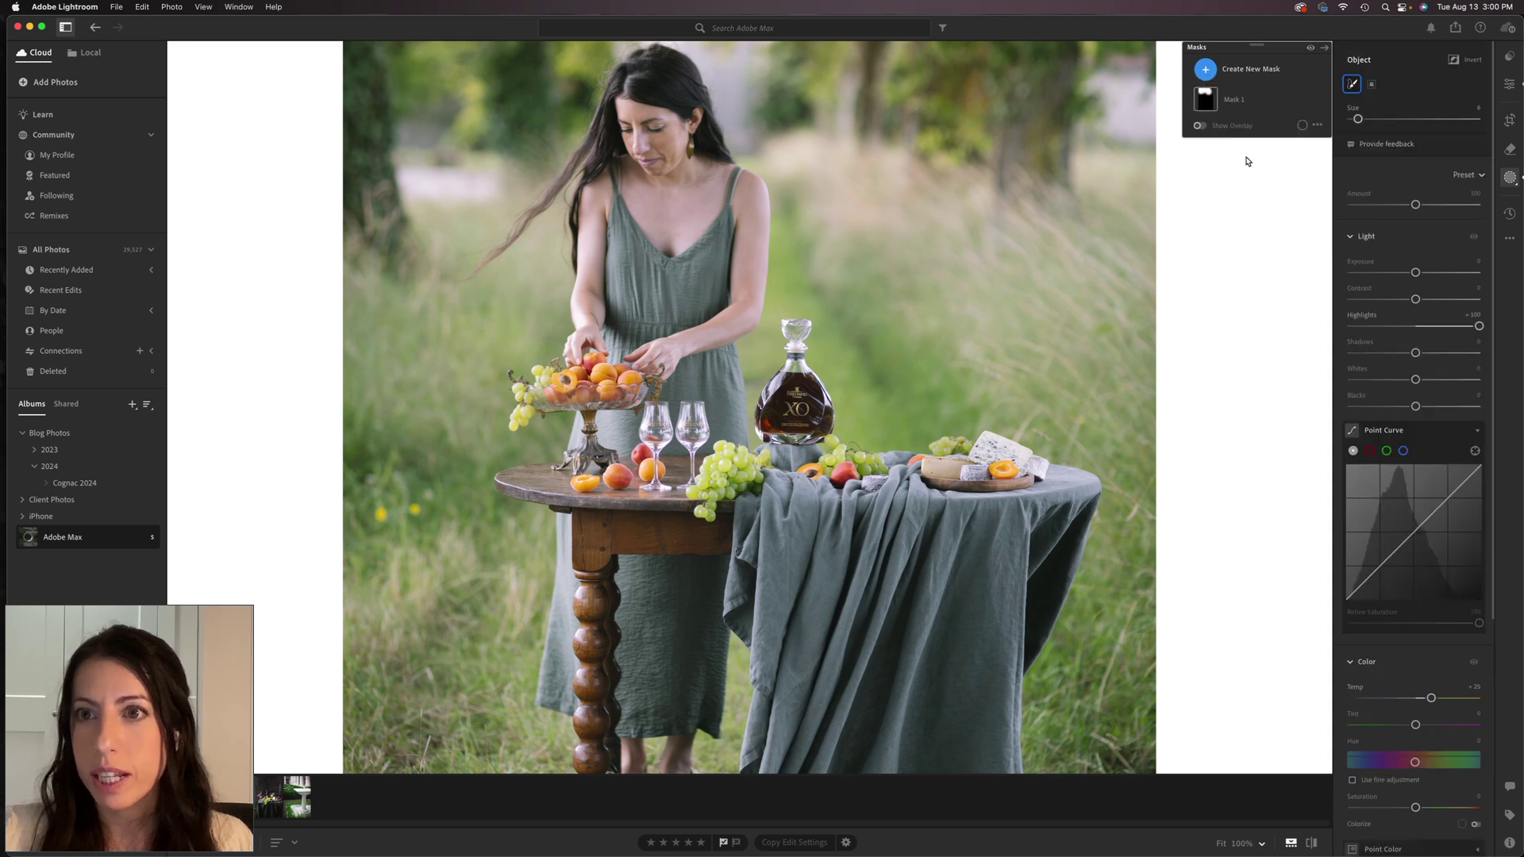
left_click(1371, 87)
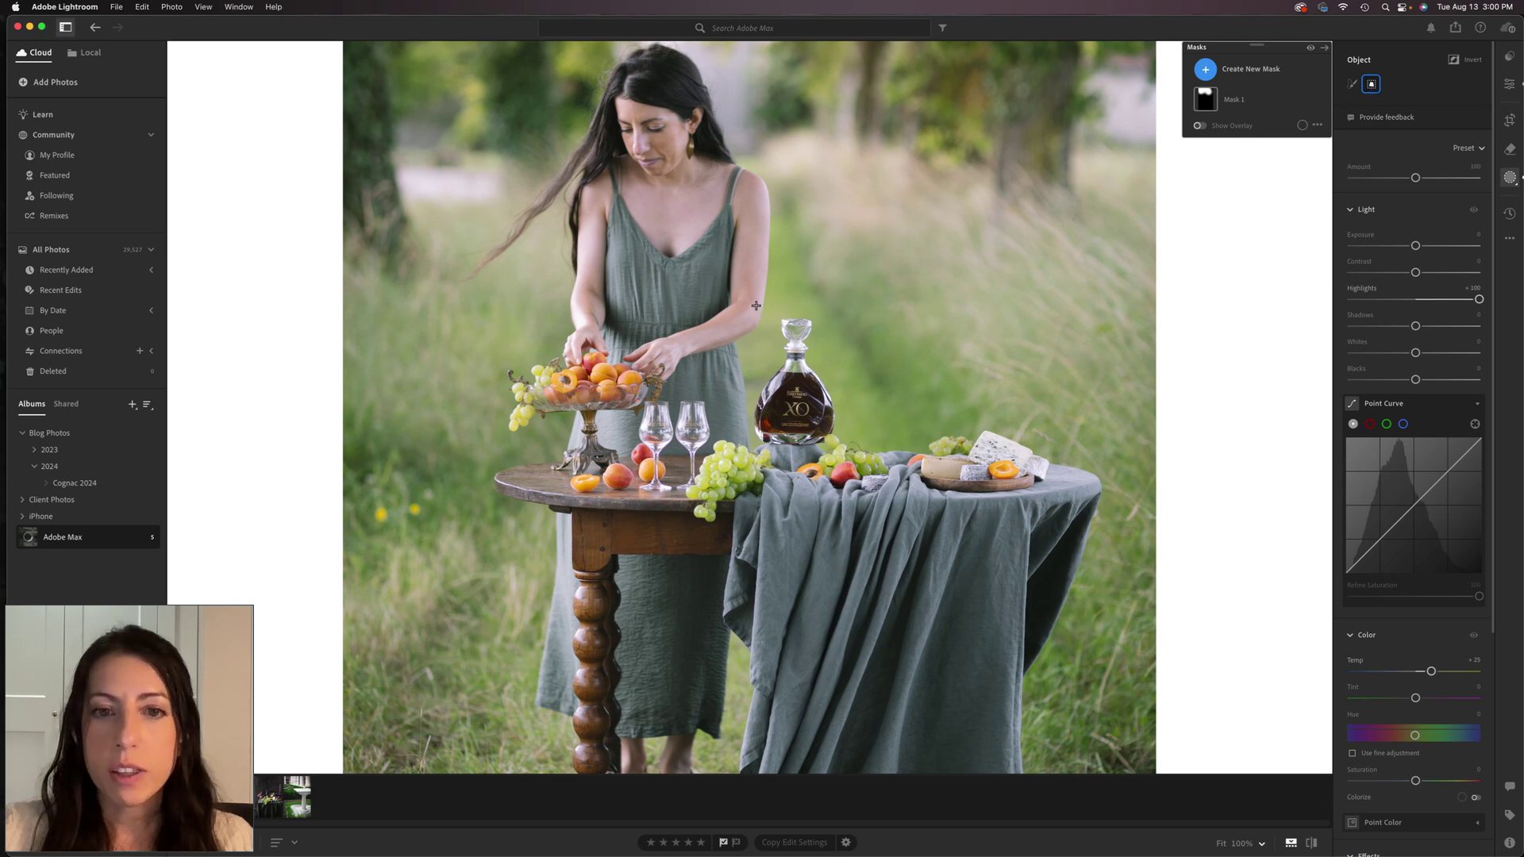
left_click_drag(748, 301, 838, 451)
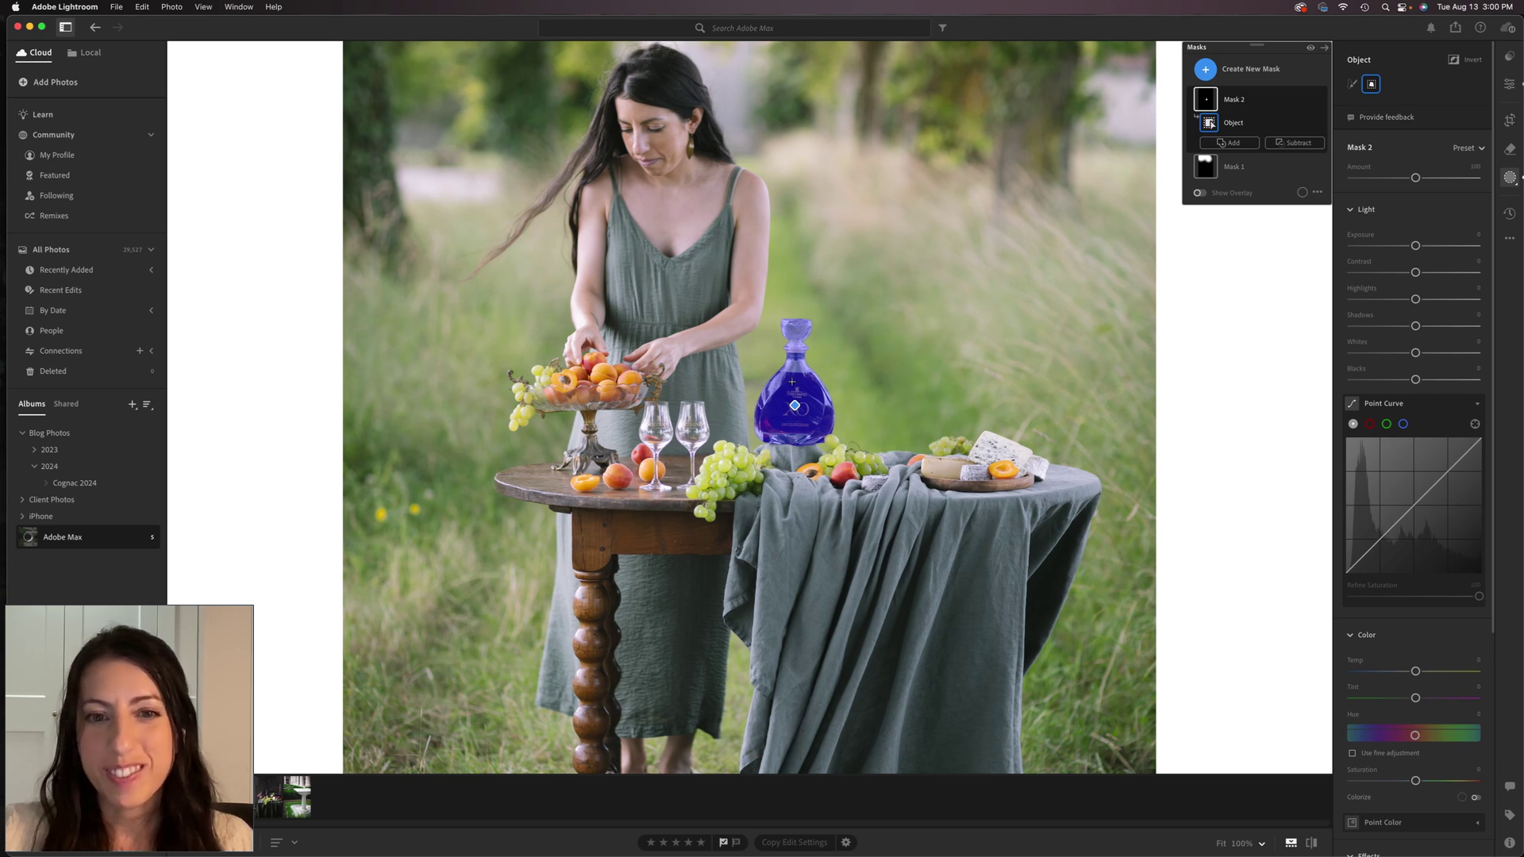
- Adjust the bottle mask to Shadows +36, Exposure +0.52, Tint +24 and Temp +8, and compare with the original
left_click_drag(1415, 326, 1438, 327)
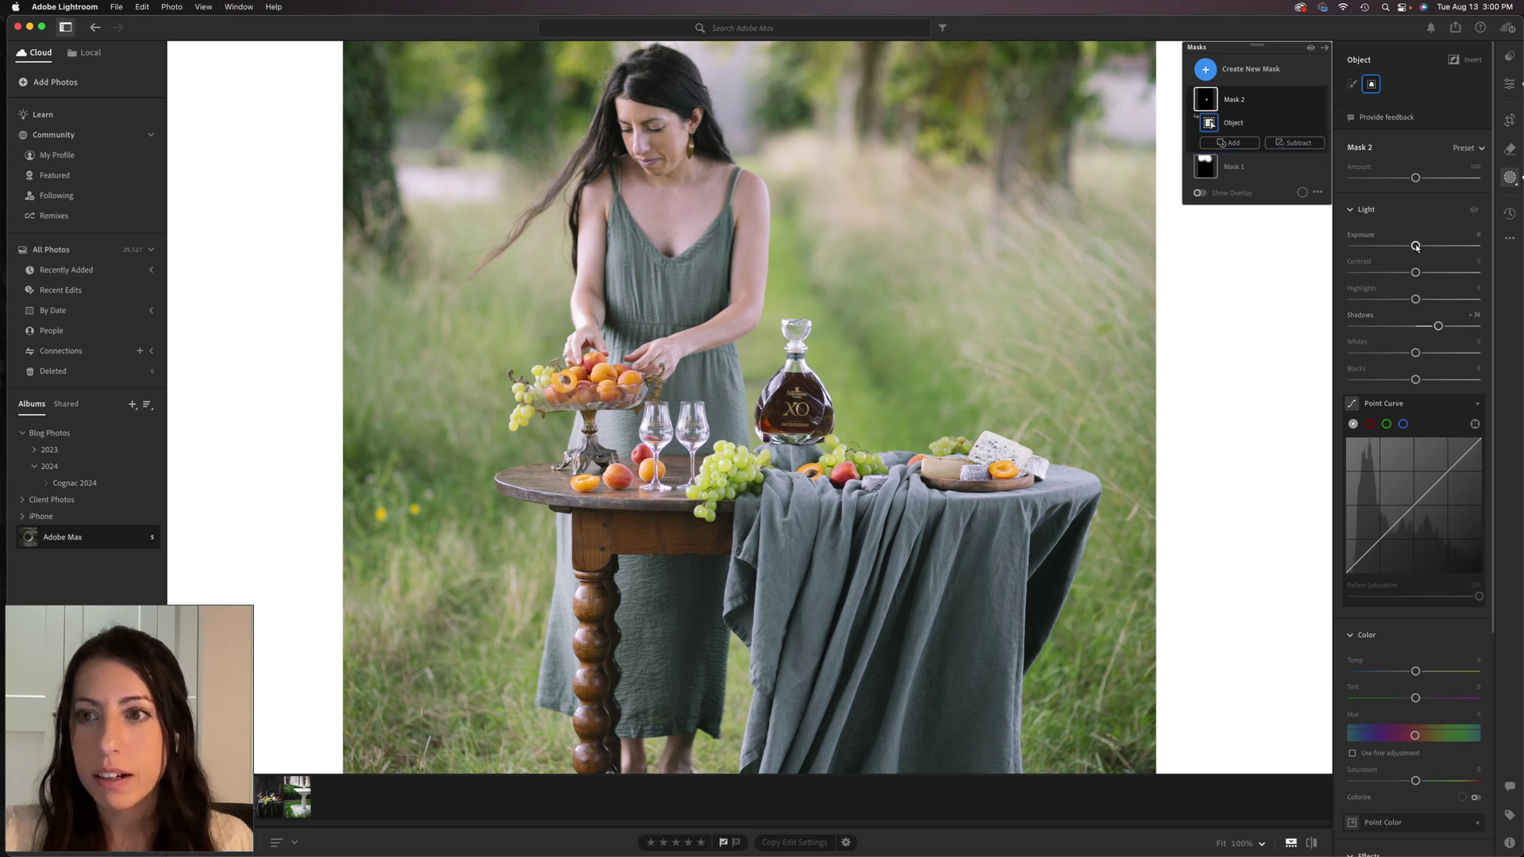
left_click_drag(1414, 246, 1424, 247)
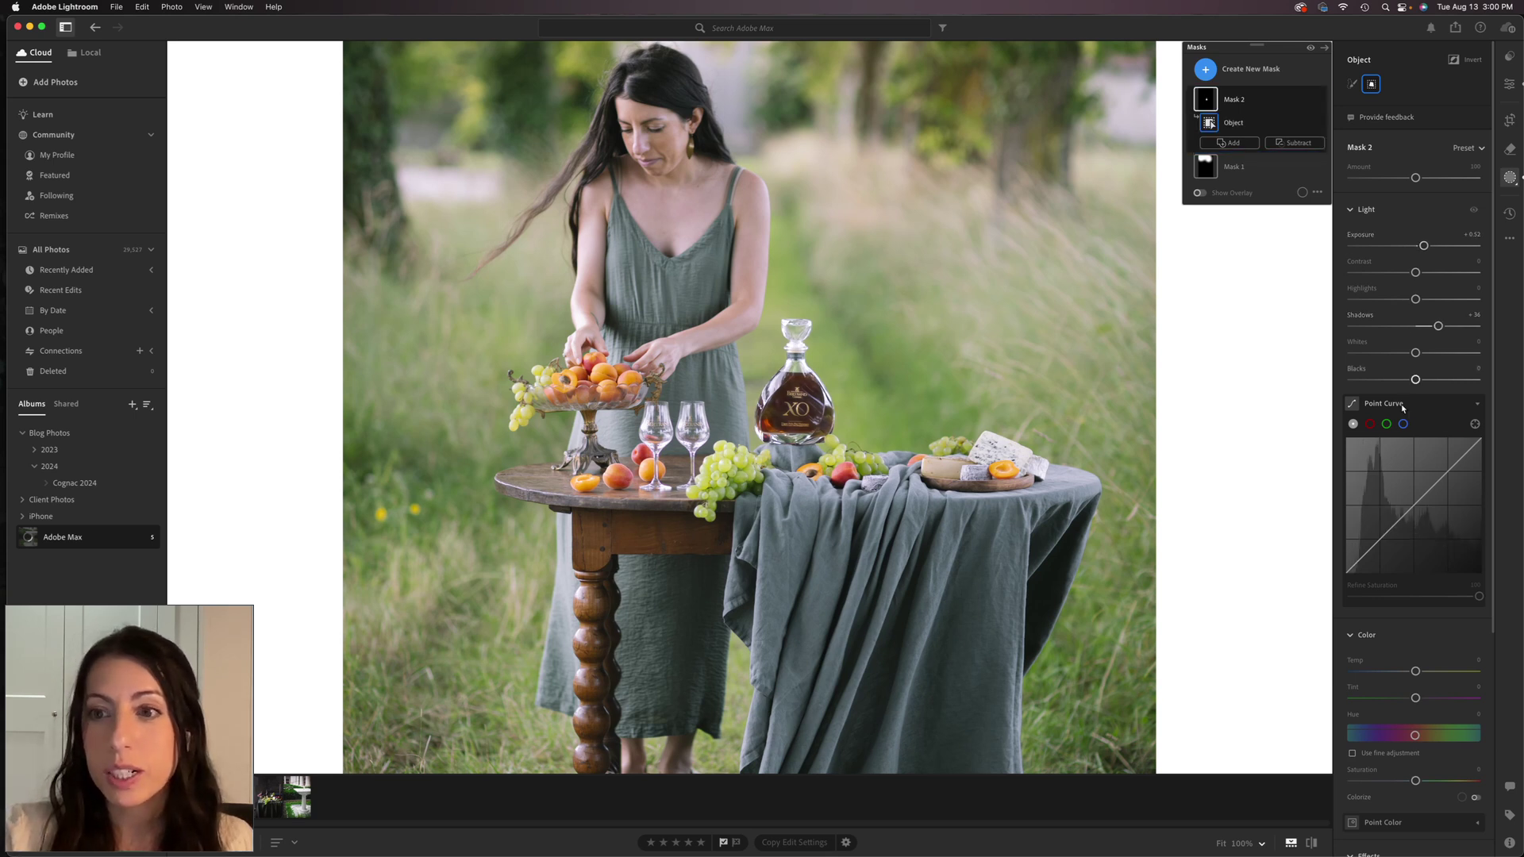
scroll(1428, 515, "down", 3)
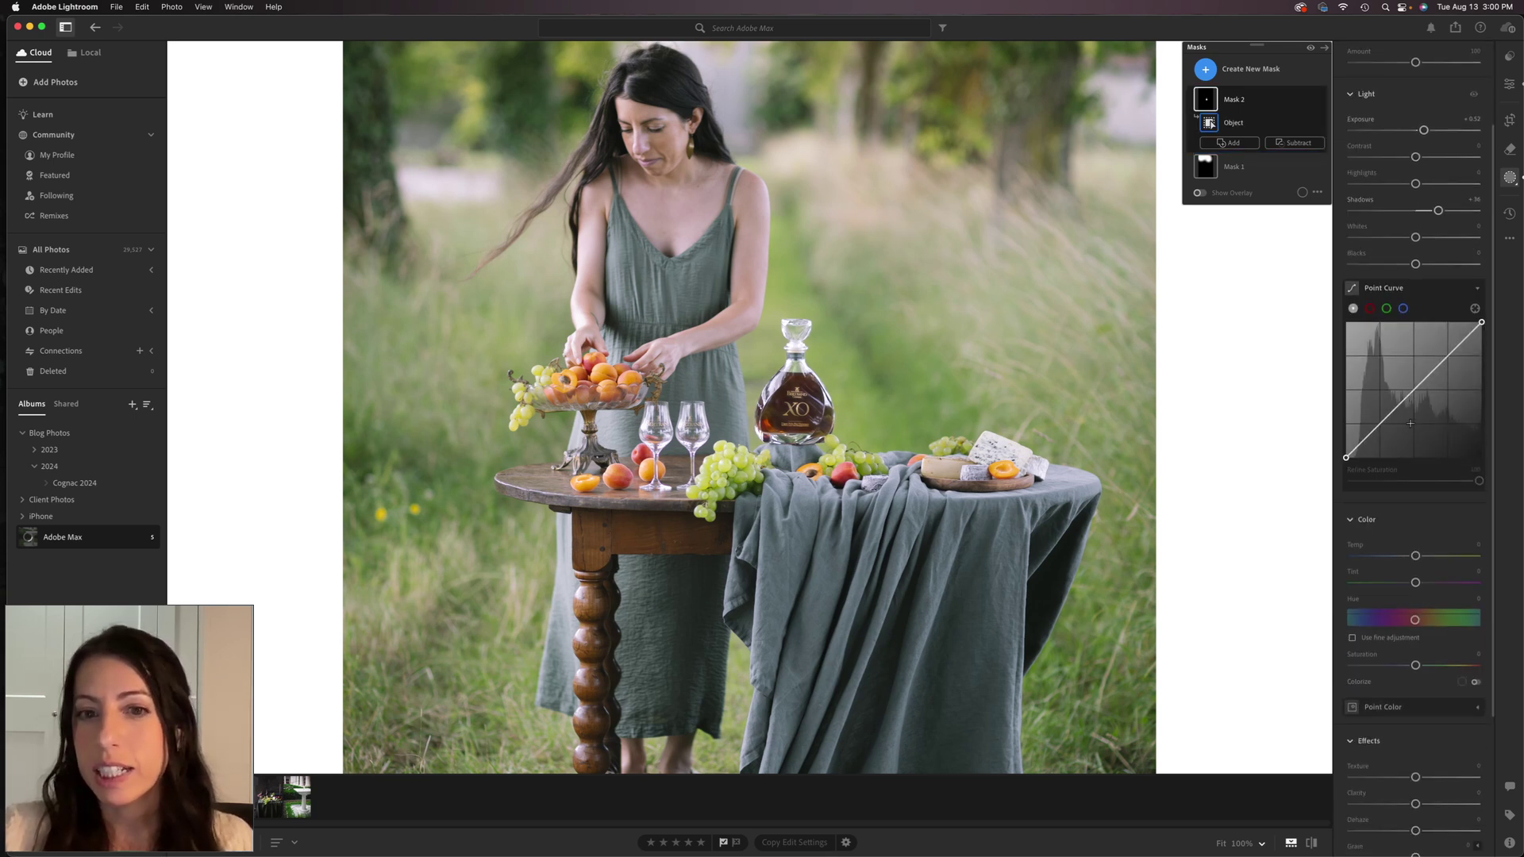
left_click(1431, 583)
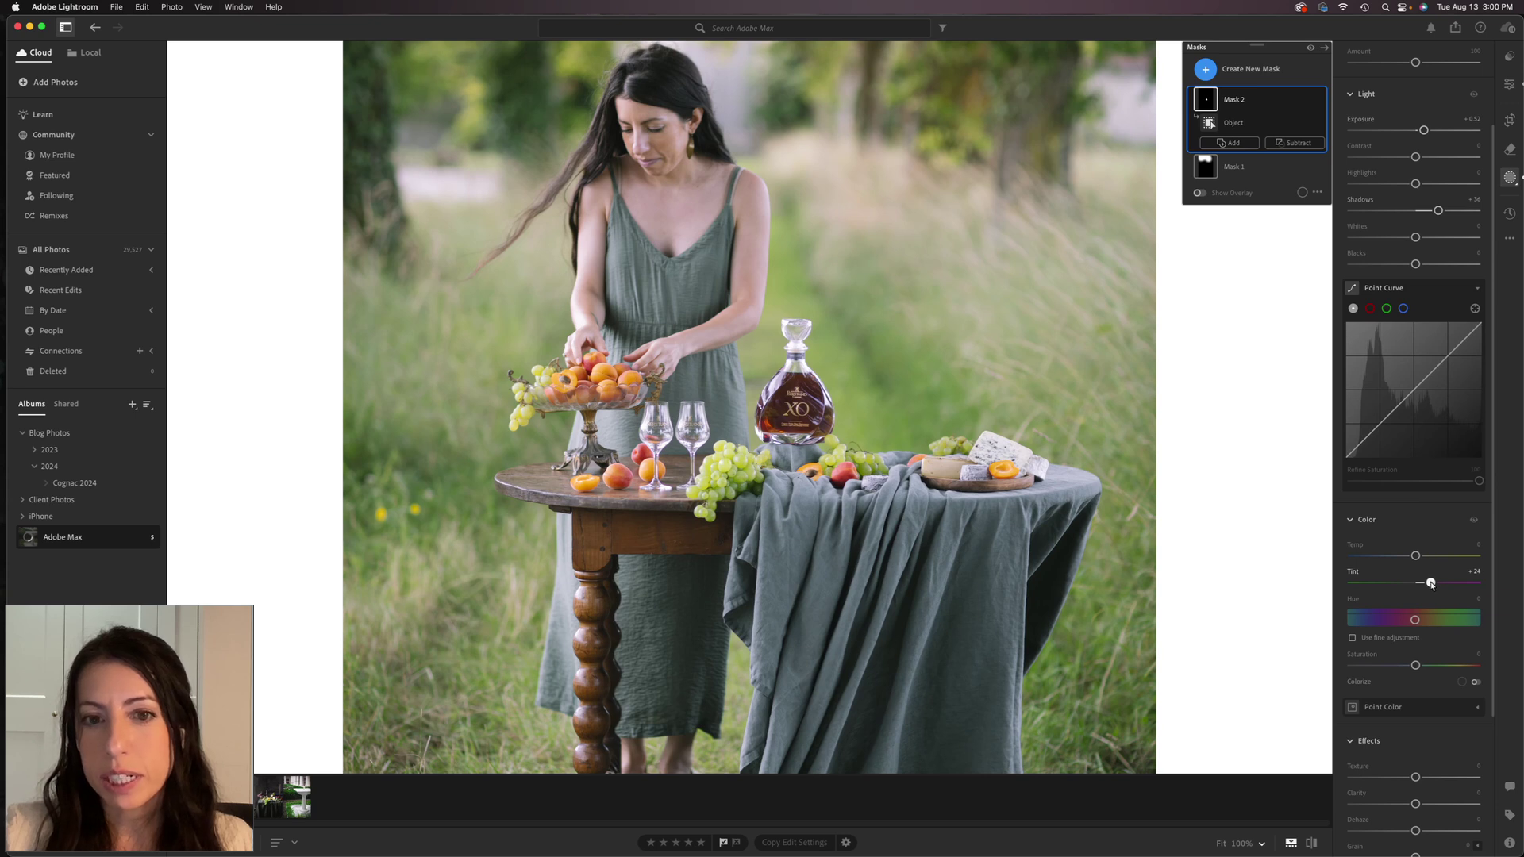
left_click_drag(1415, 556, 1421, 557)
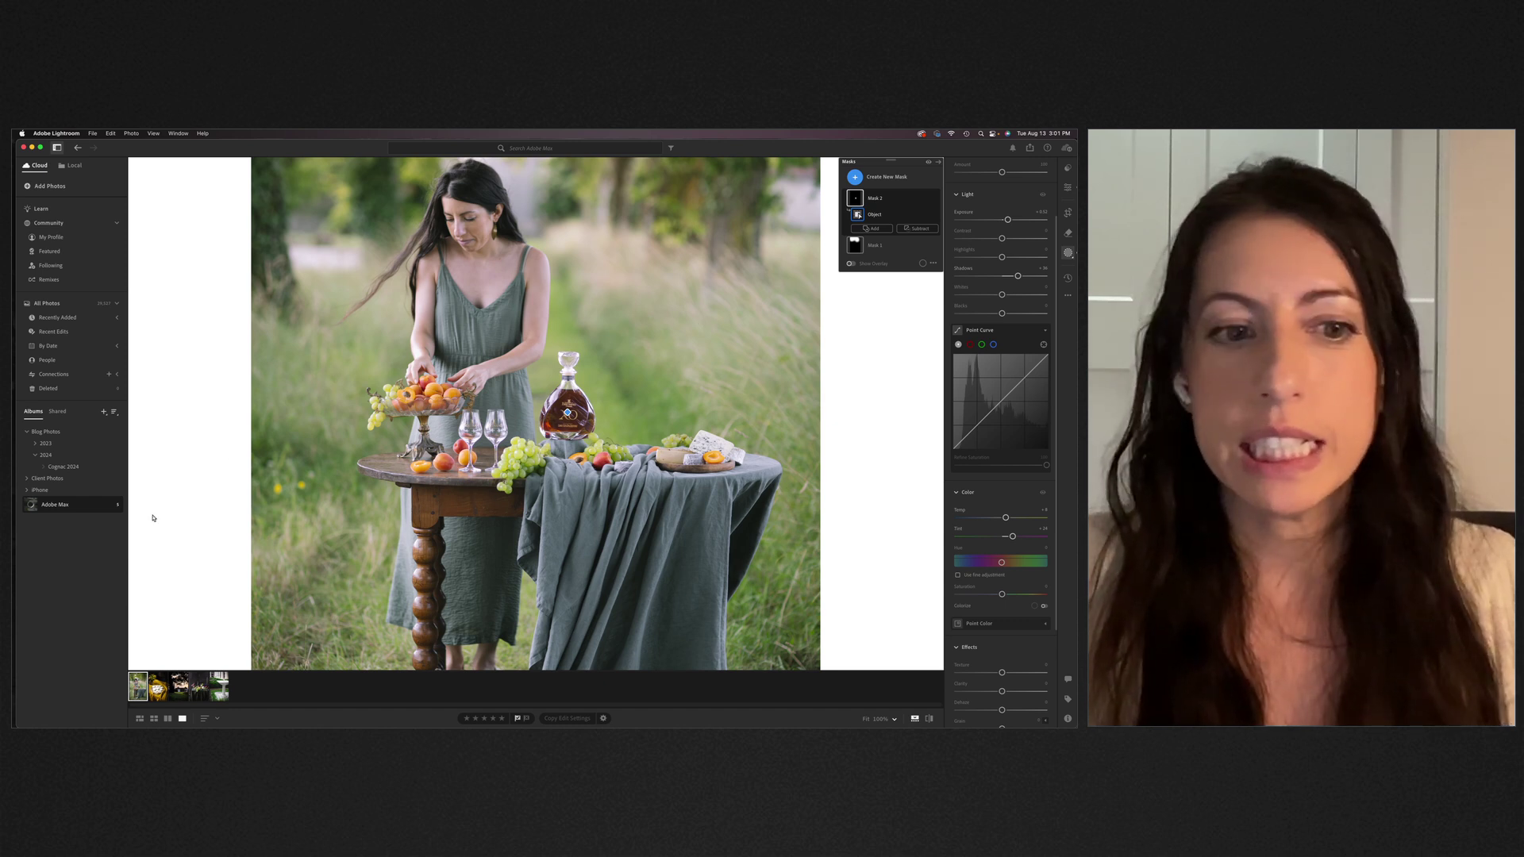
key("backslash")
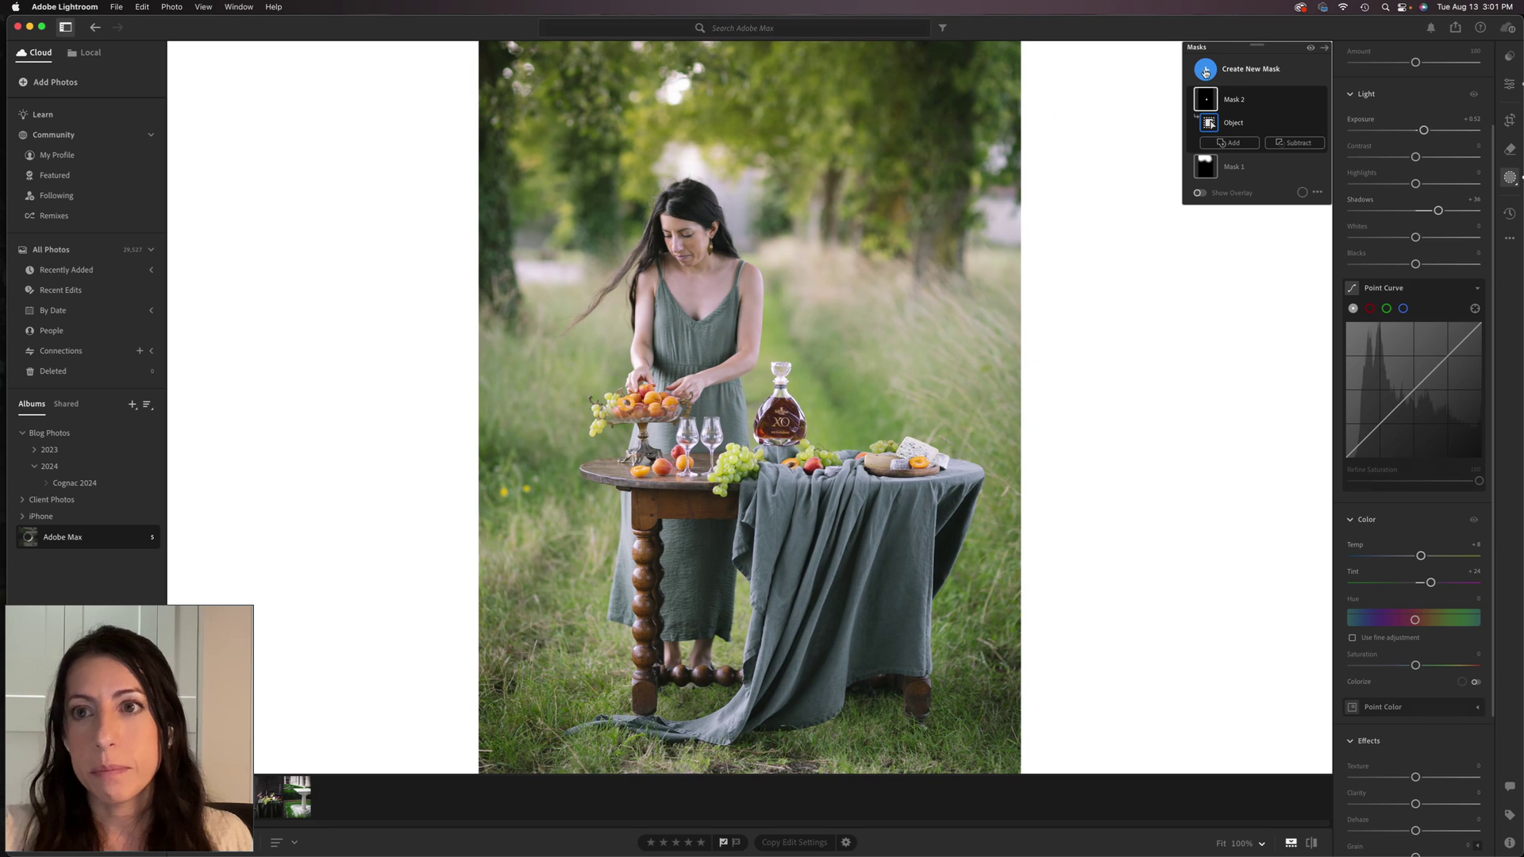
- Create a People mask for the woman that covers her Facial Skin and Body Skin in a single mask
left_click(1205, 71)
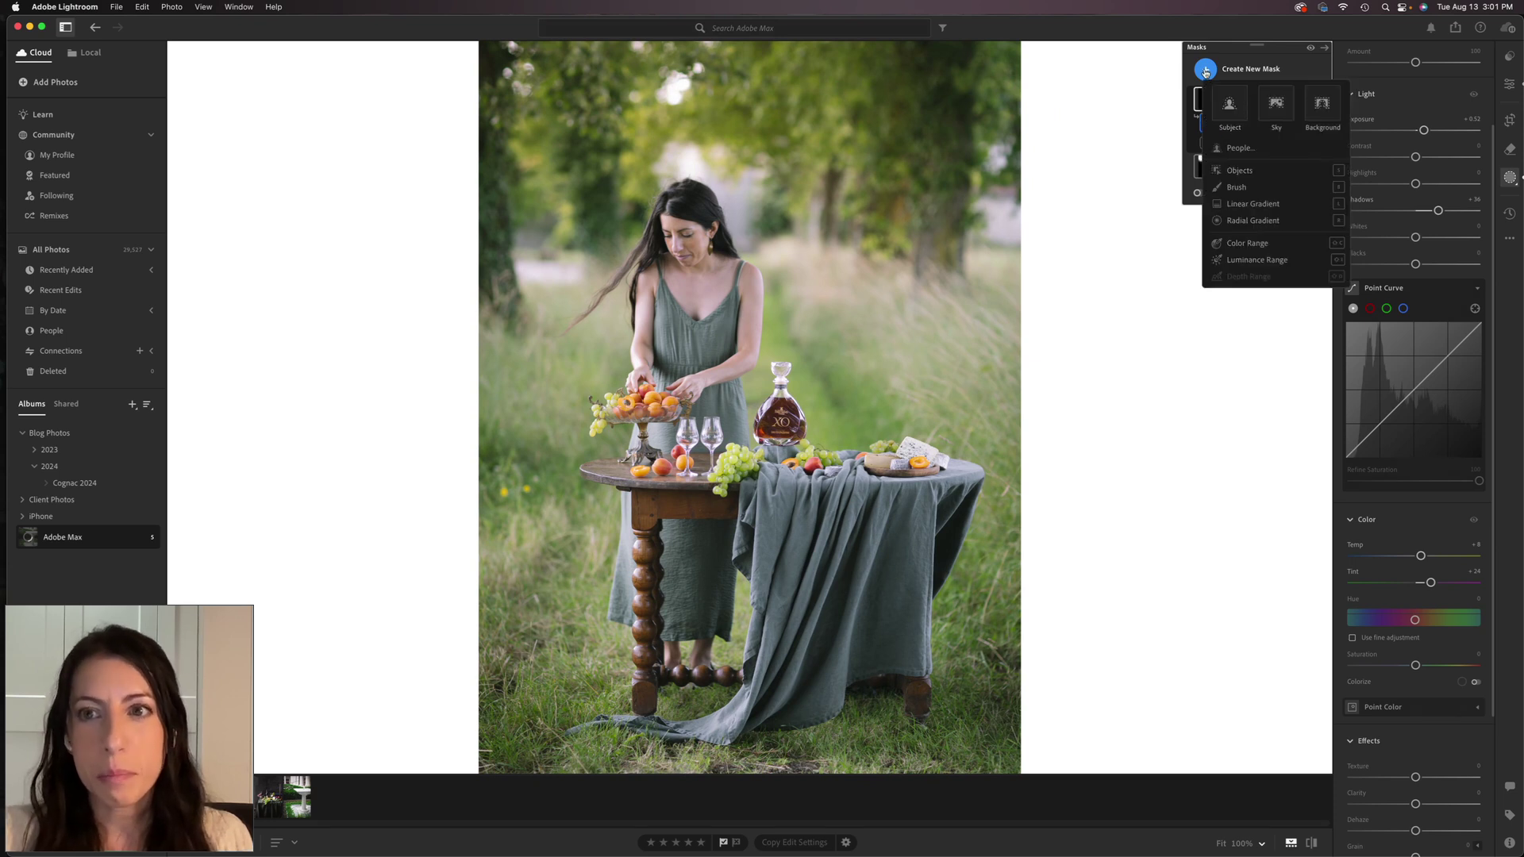
left_click(1238, 148)
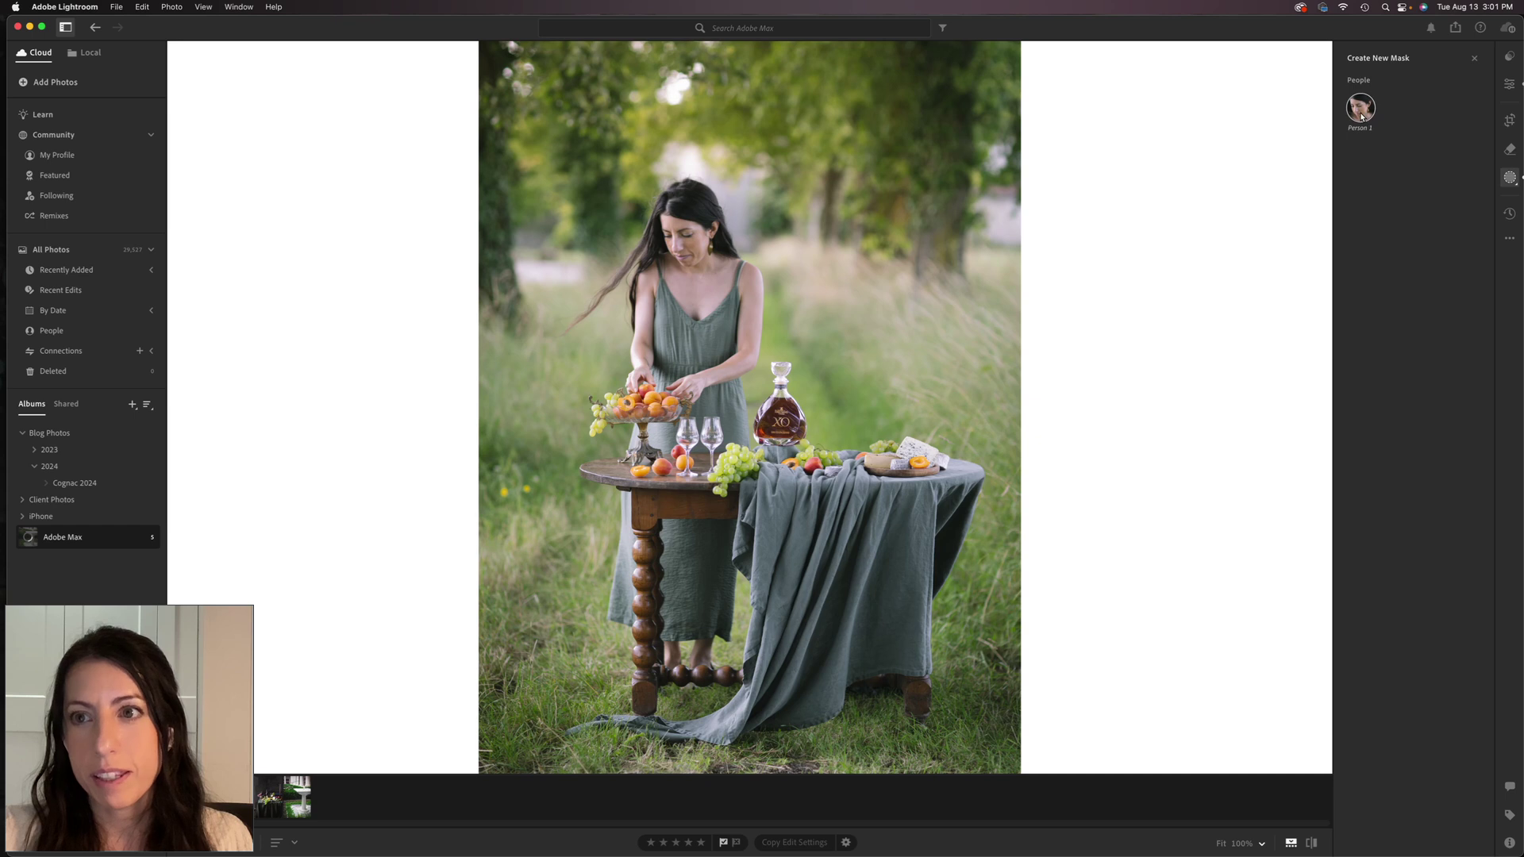
mouse_move(1362, 105)
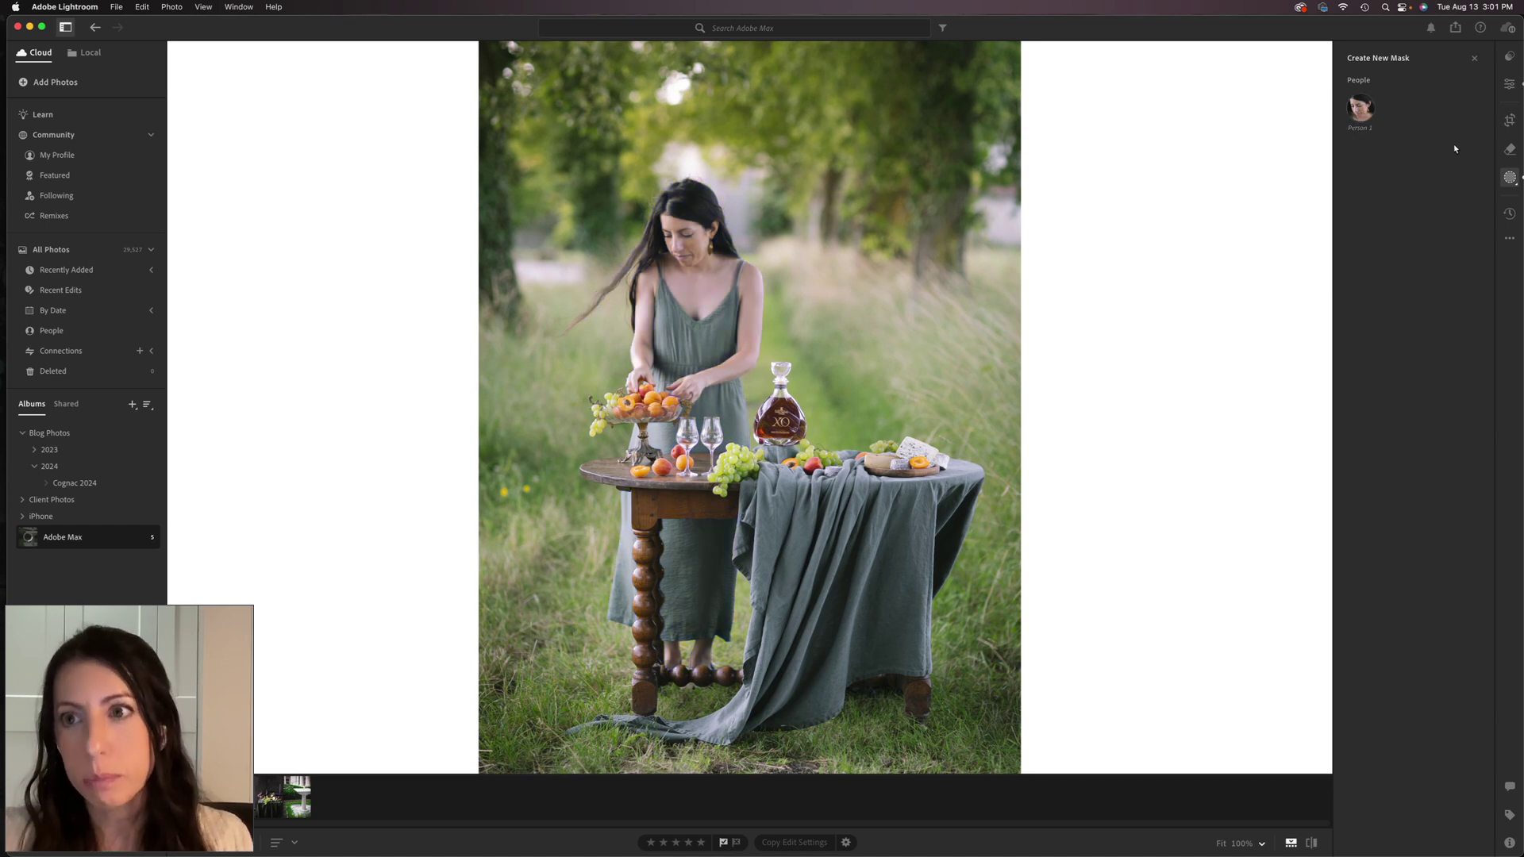
left_click(1361, 109)
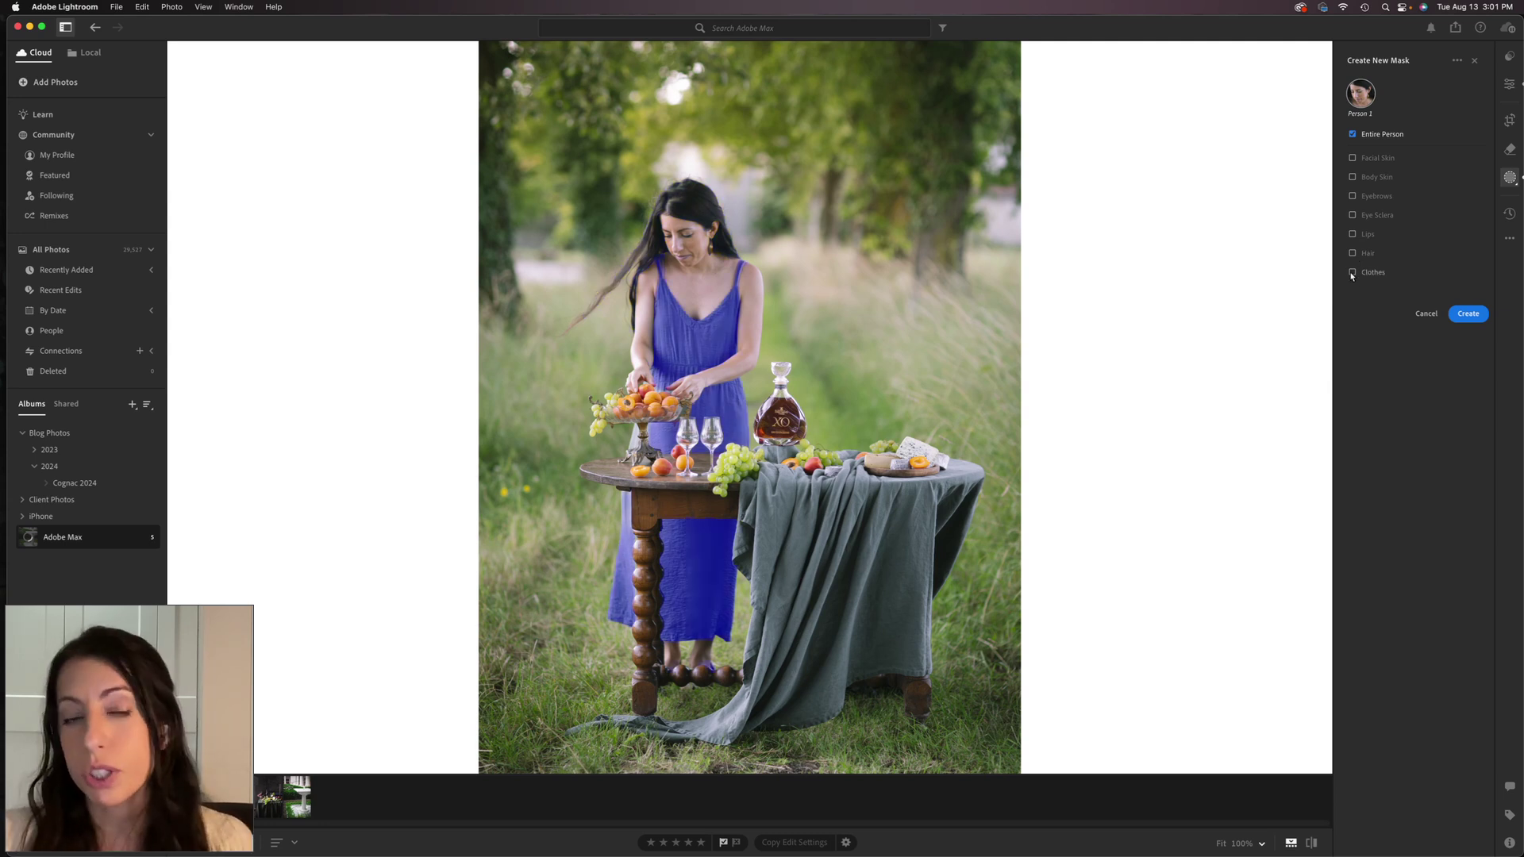
left_click(1352, 158)
left_click(1352, 176)
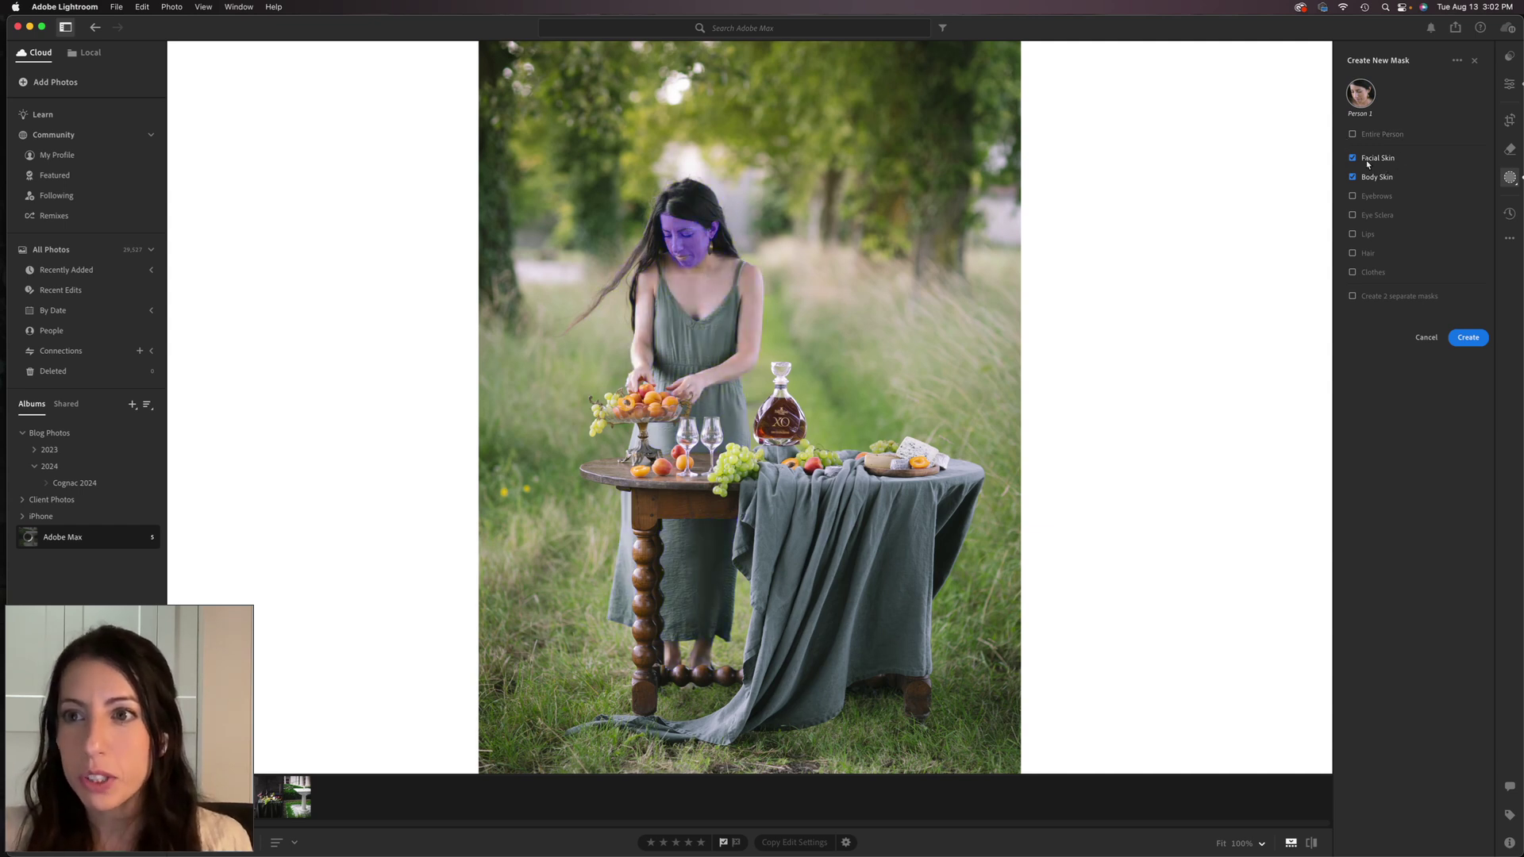
left_click(1467, 337)
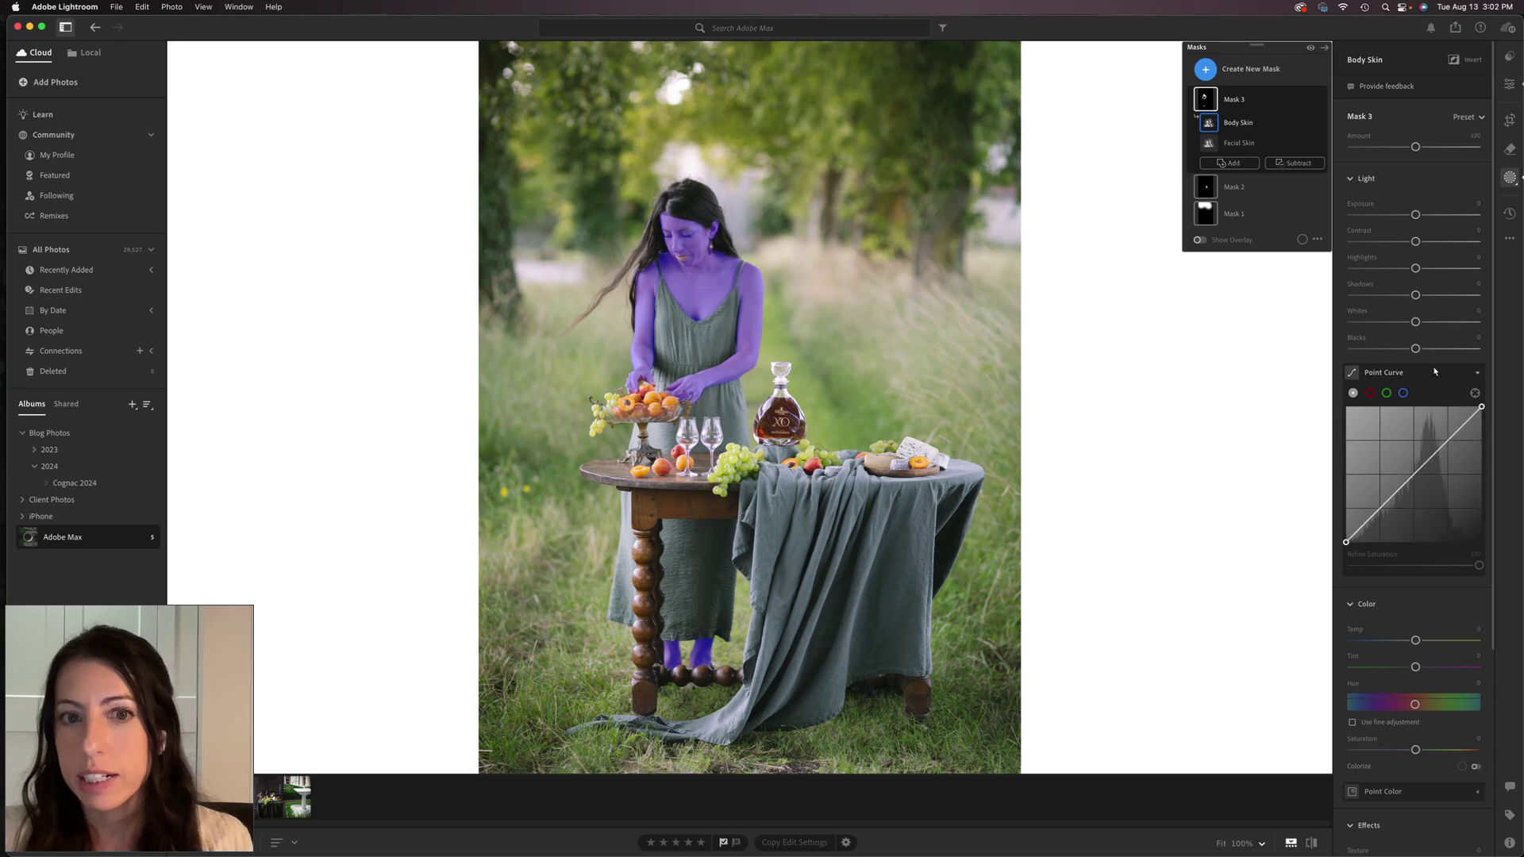
- Soften the woman's masked skin by setting Texture to -64 and Clarity to -19
scroll(1427, 364, "down", 1)
key("z")
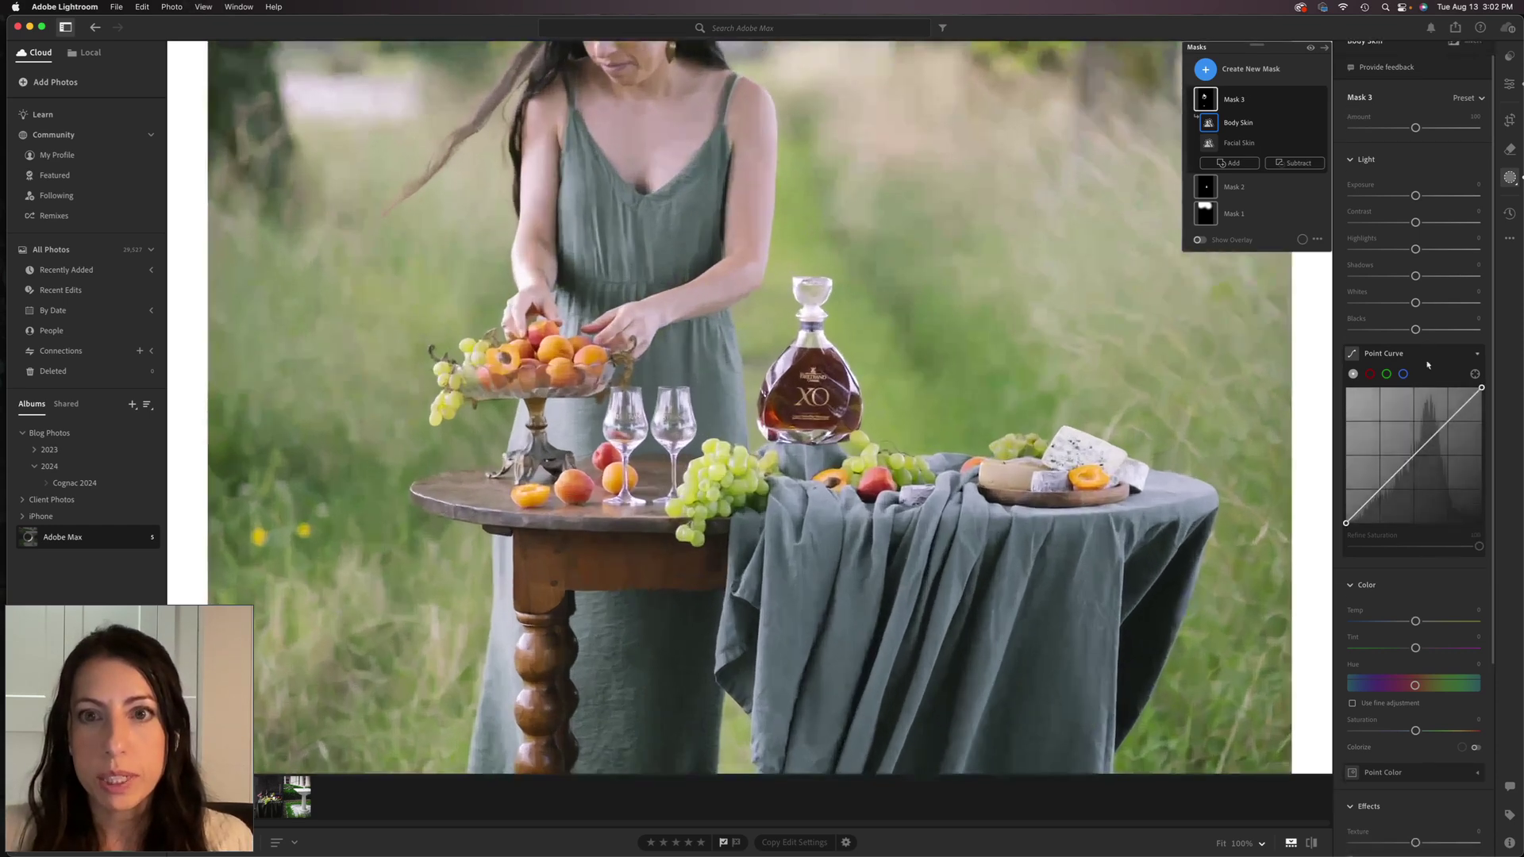
left_click_drag(965, 463, 966, 516)
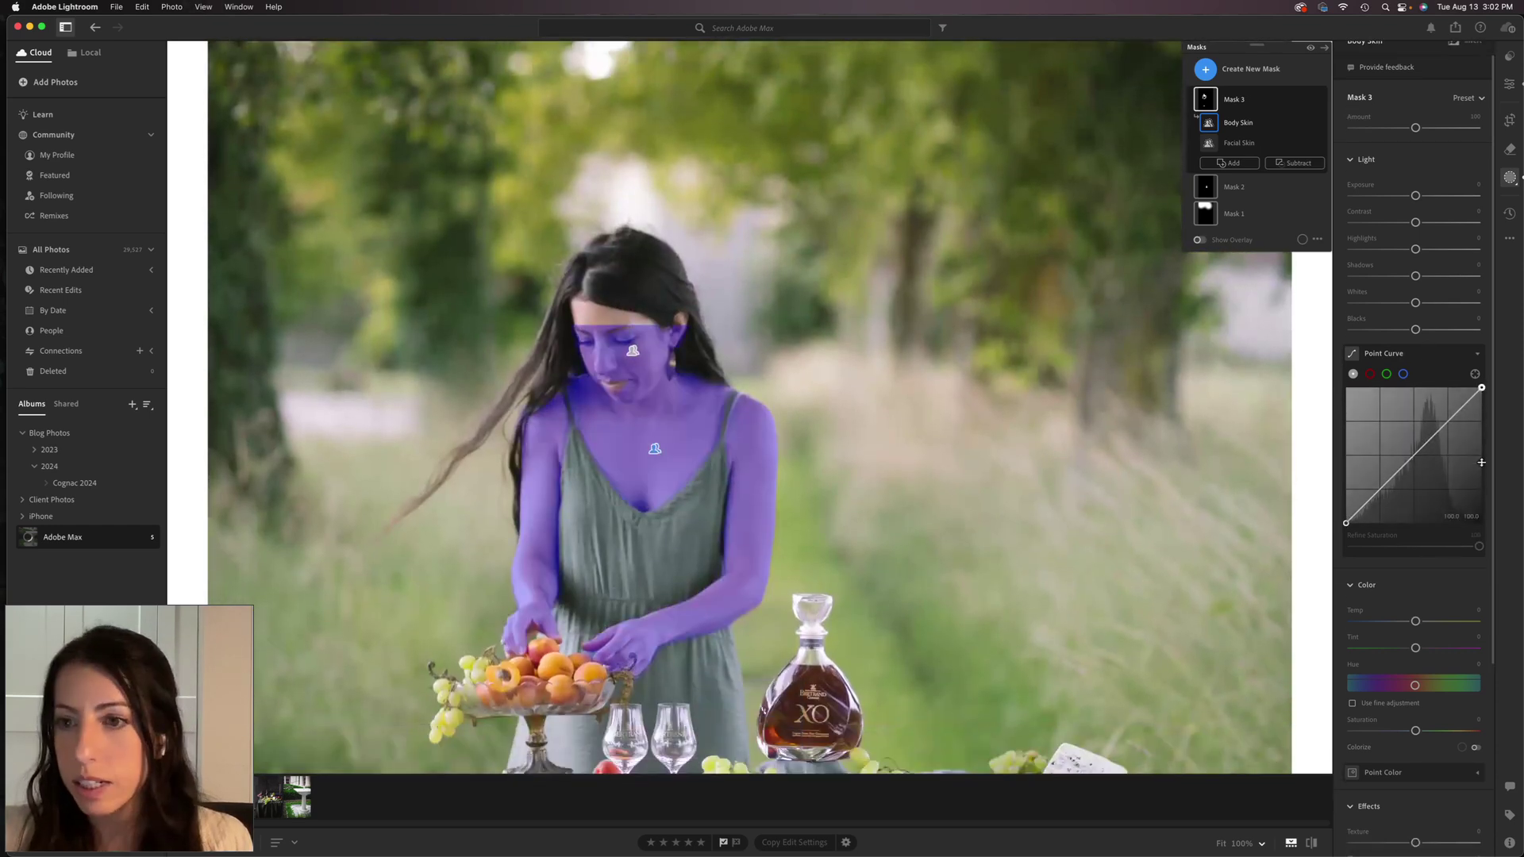
scroll(1437, 326, "down", 5)
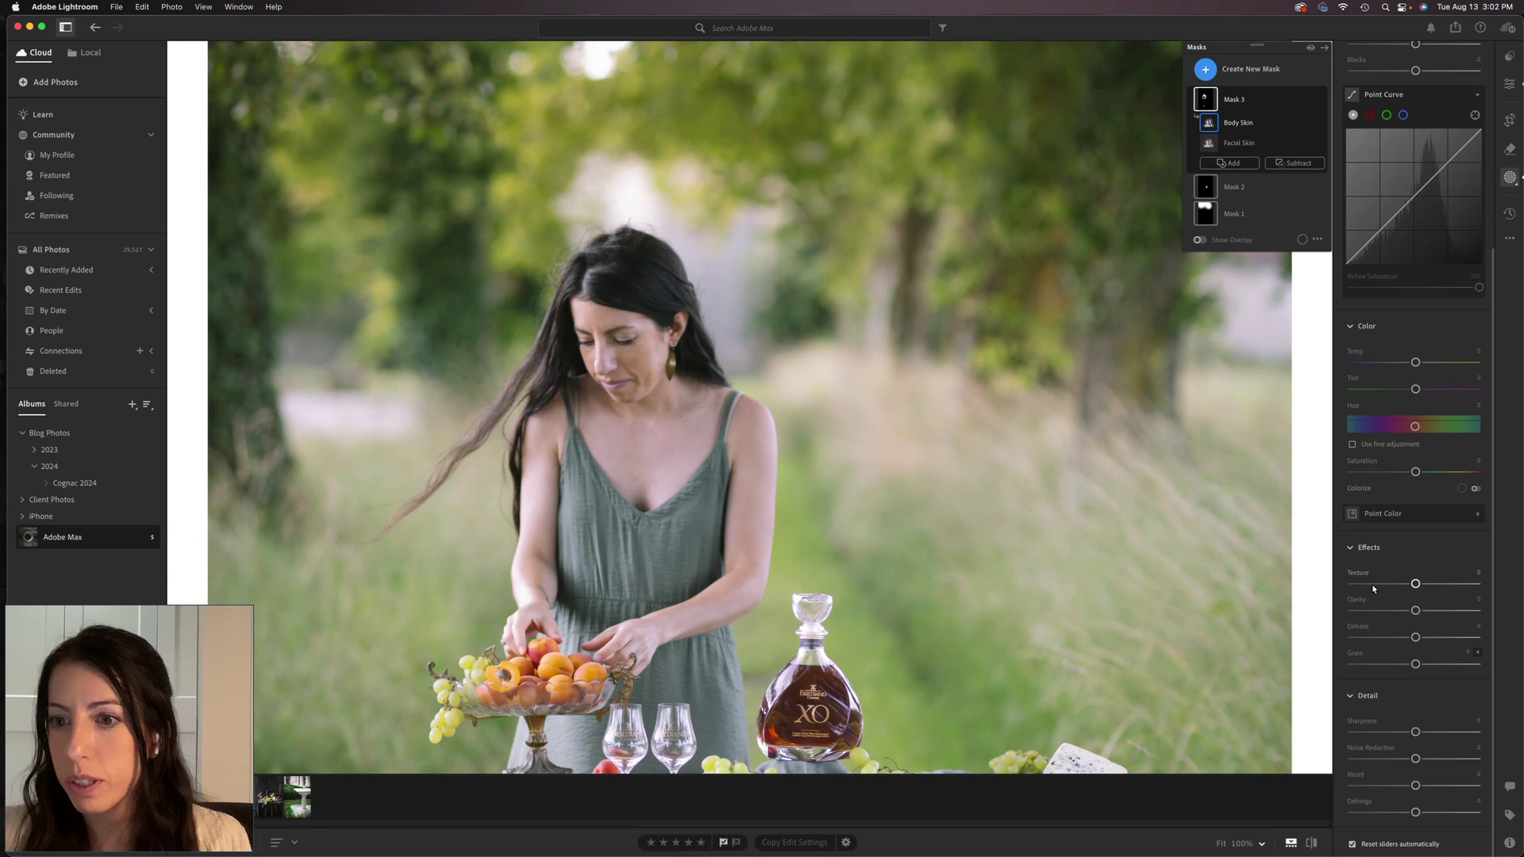
left_click(1374, 584)
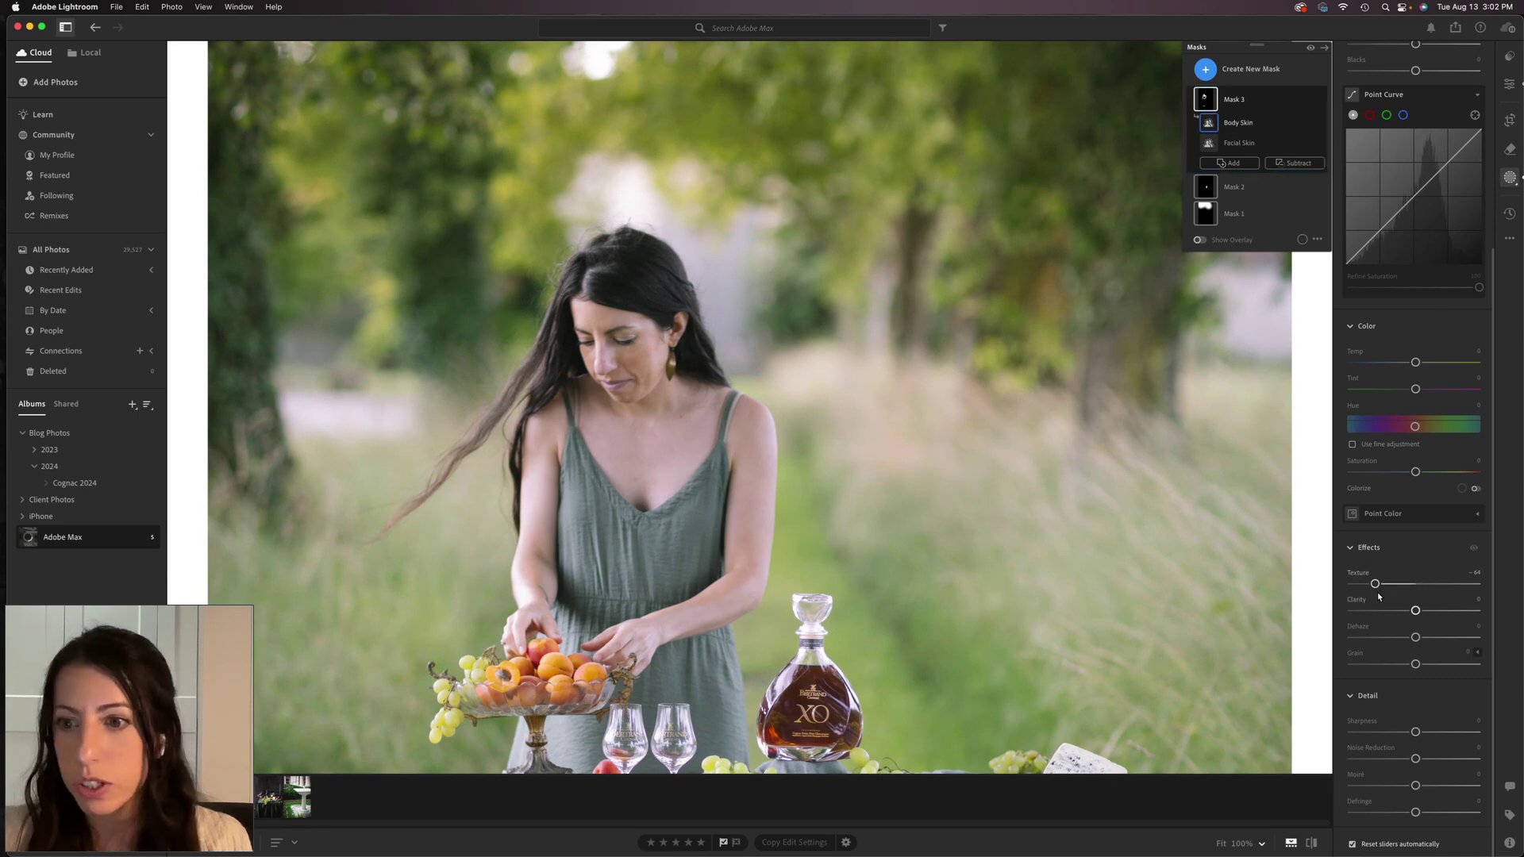
left_click(1397, 611)
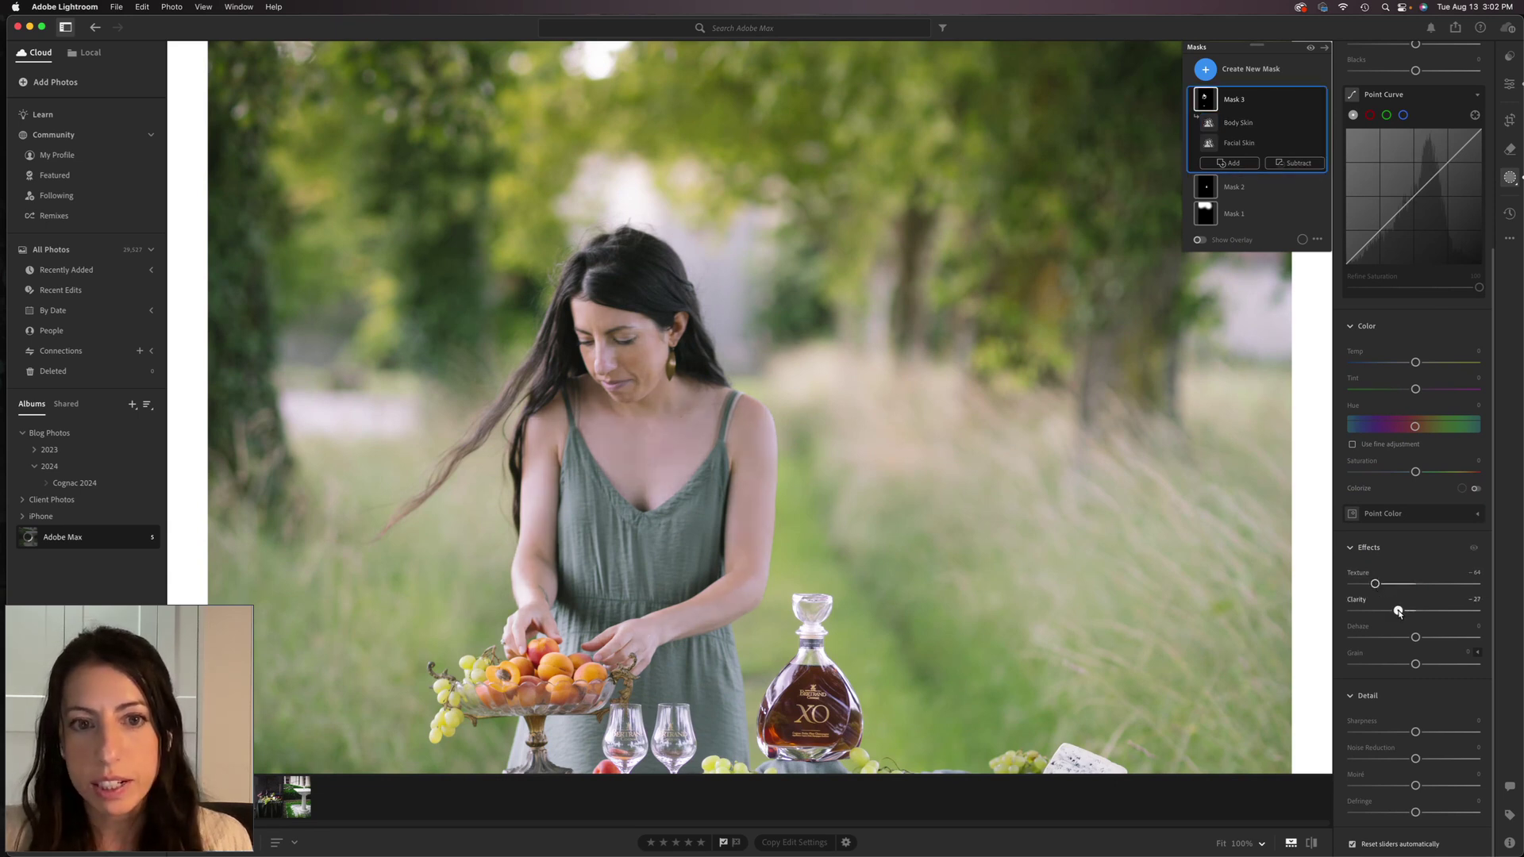
left_click_drag(1399, 612, 1404, 611)
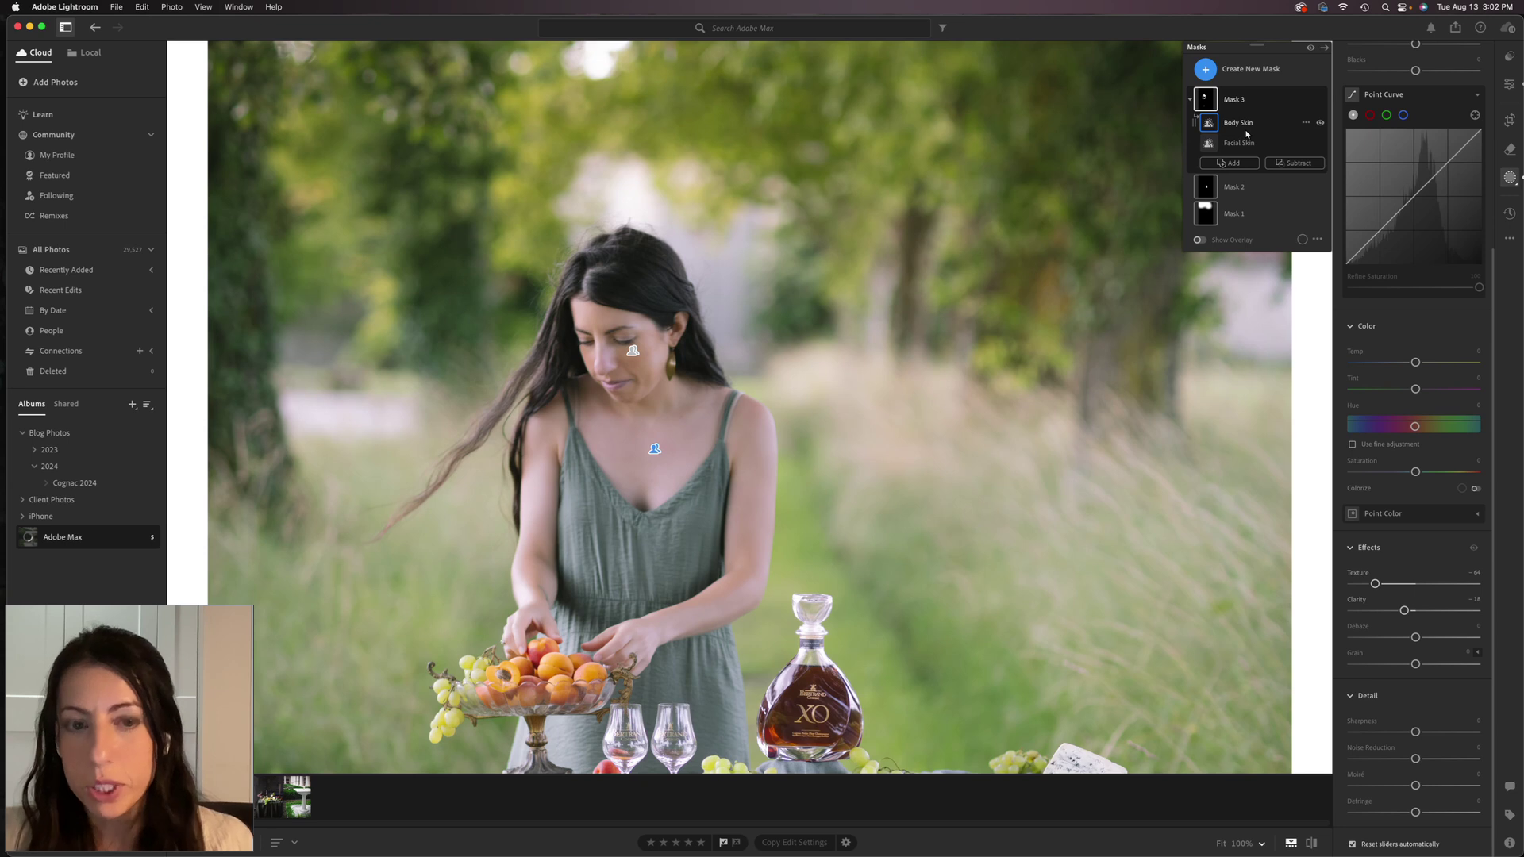
left_click(787, 287)
scroll(1019, 468, "down", 5)
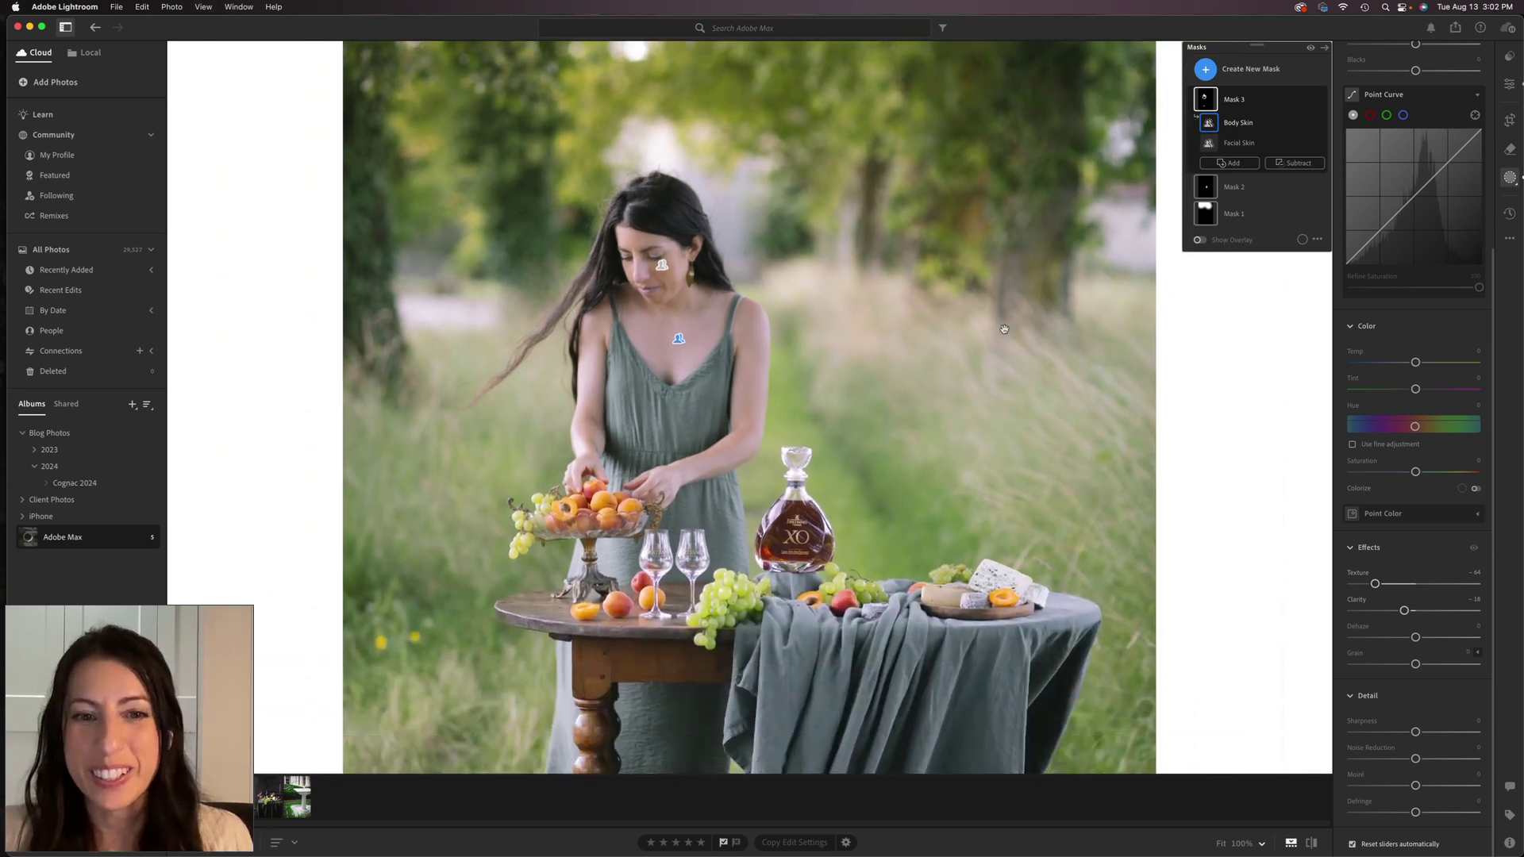
left_click(1019, 376)
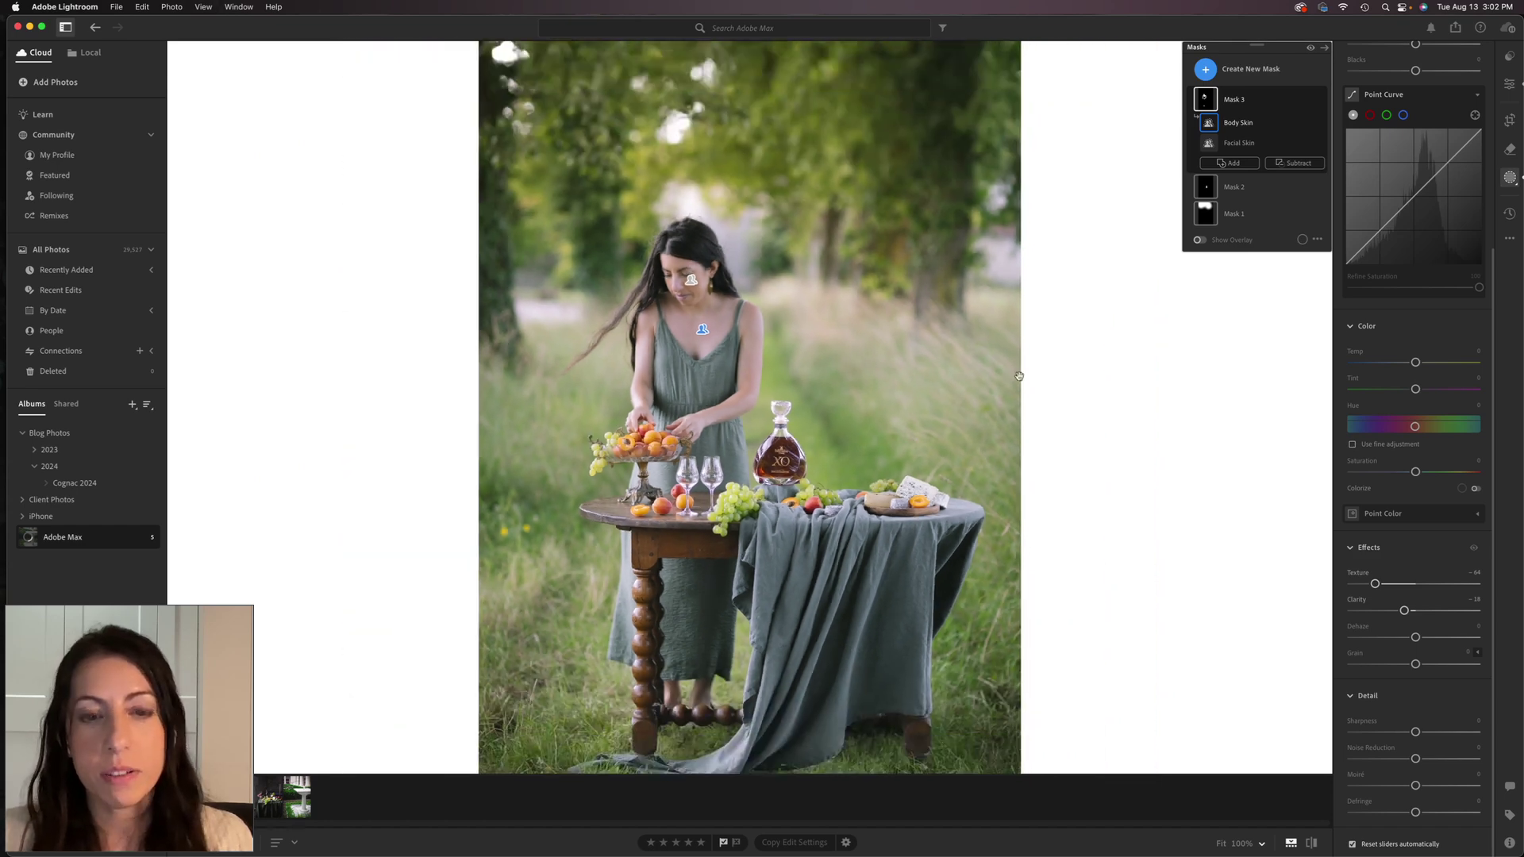
left_click_drag(938, 357, 926, 272)
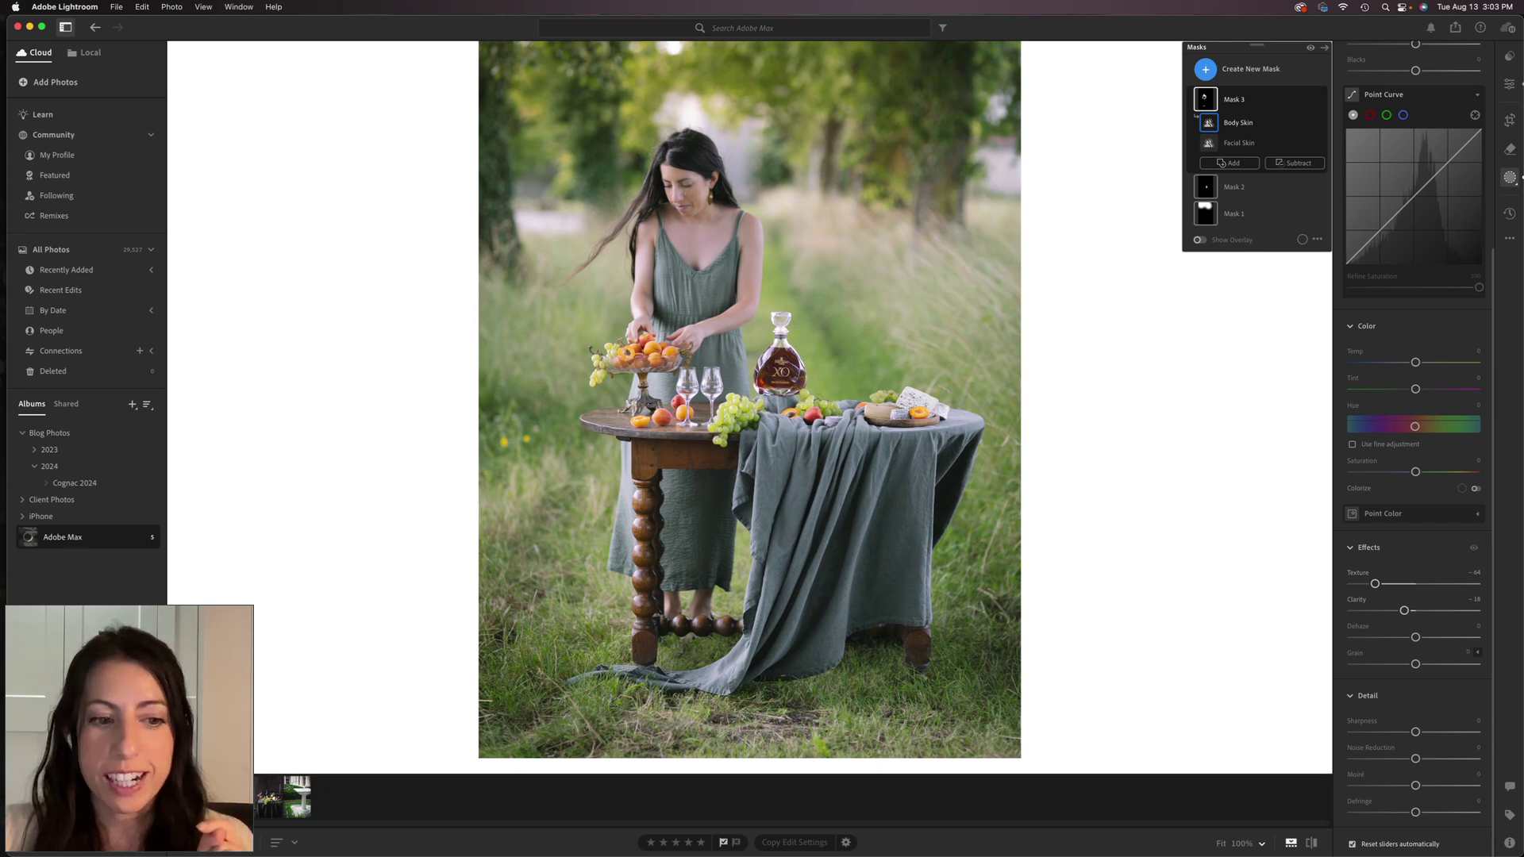
- On the photo of the iced cookies, create a Subject mask, set its Highlights to -49, and inspect the icing detail up close
key("Left")
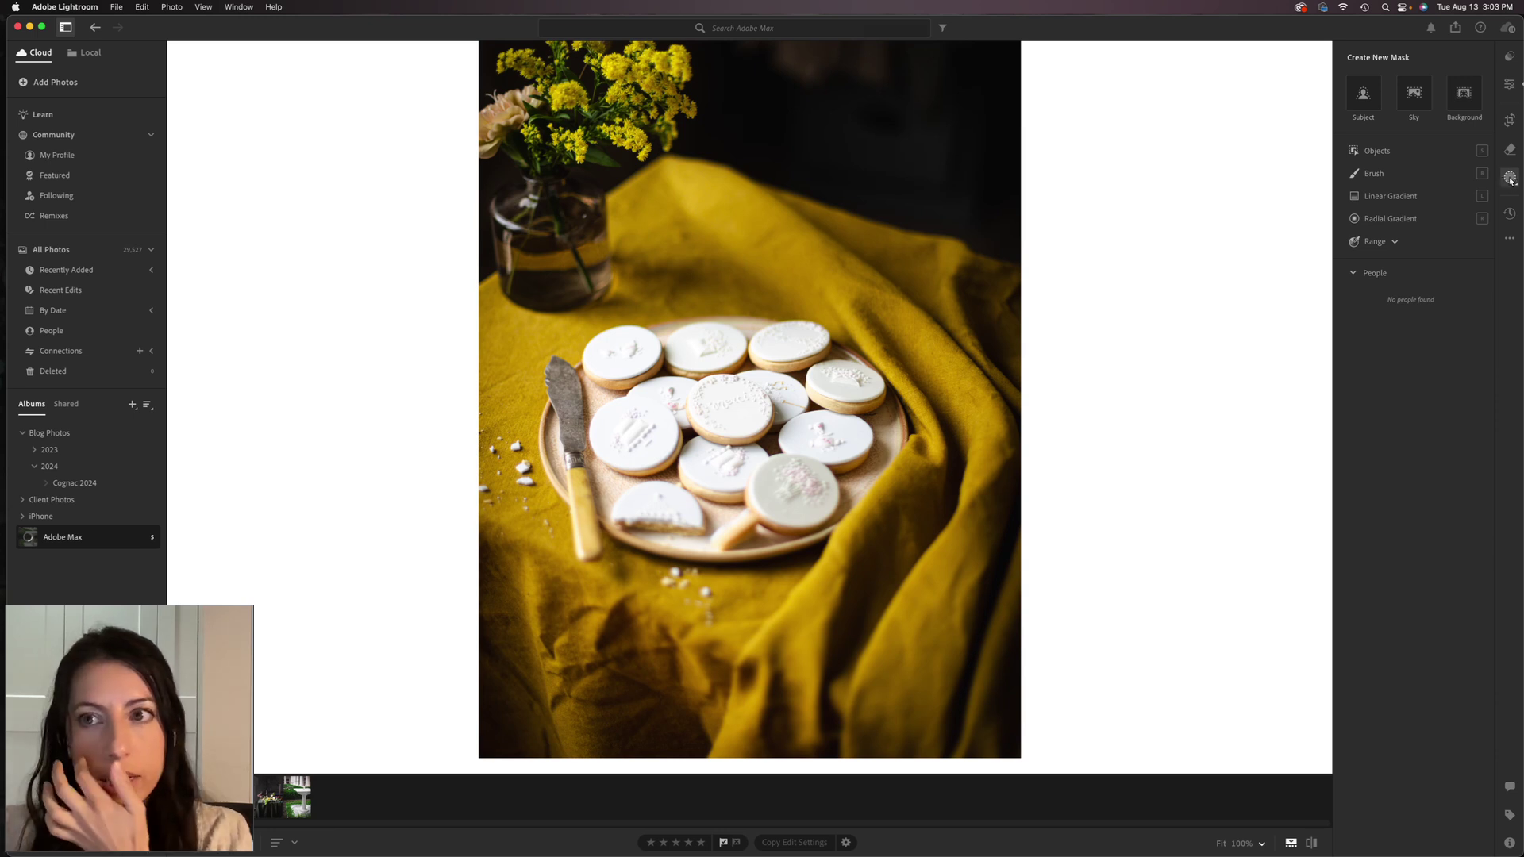
left_click(1364, 93)
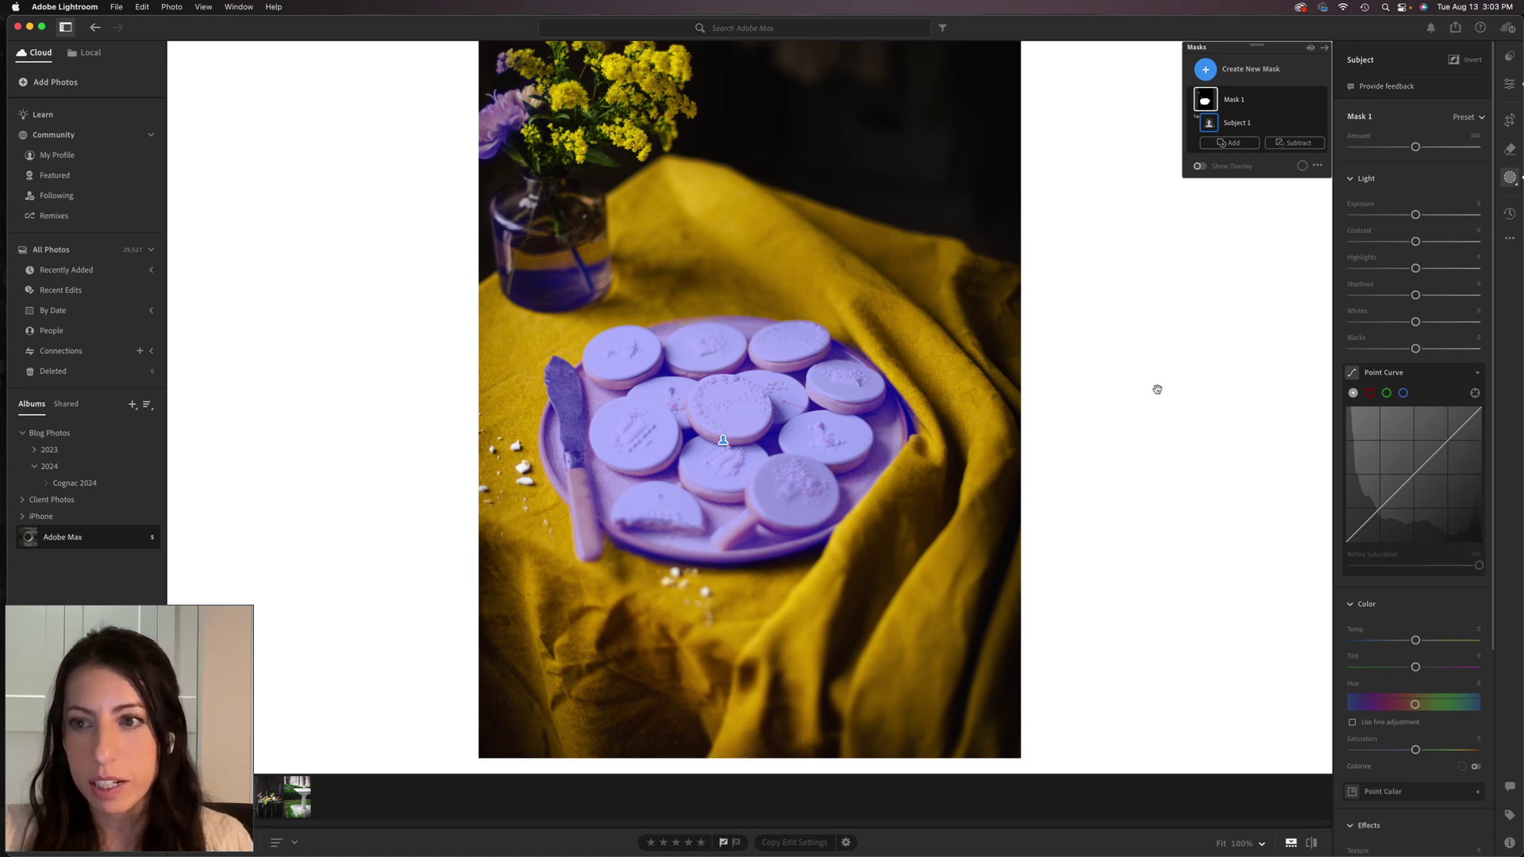
left_click(1381, 269)
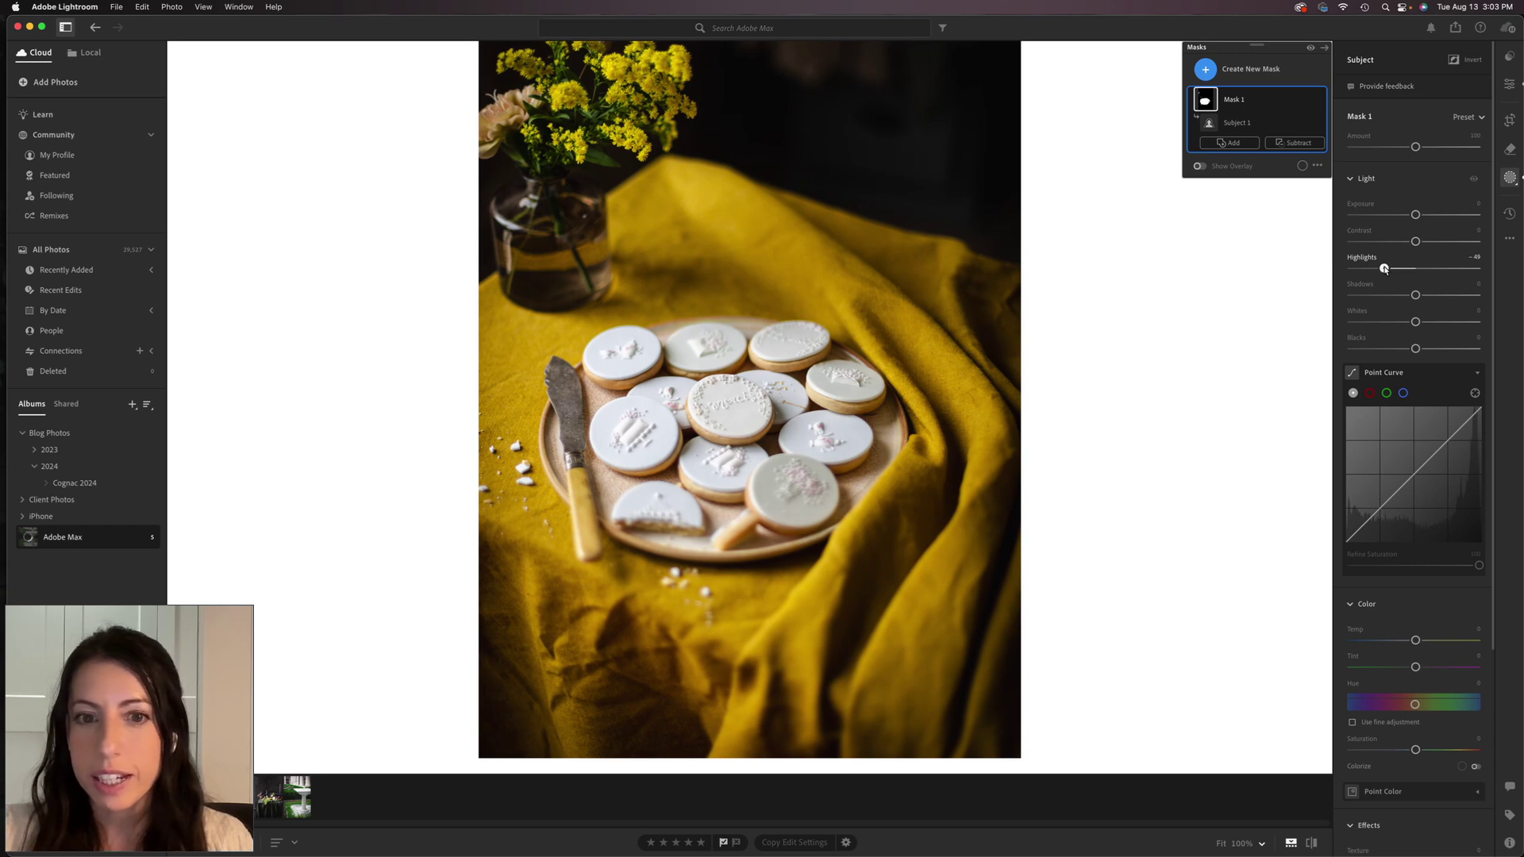
key("z")
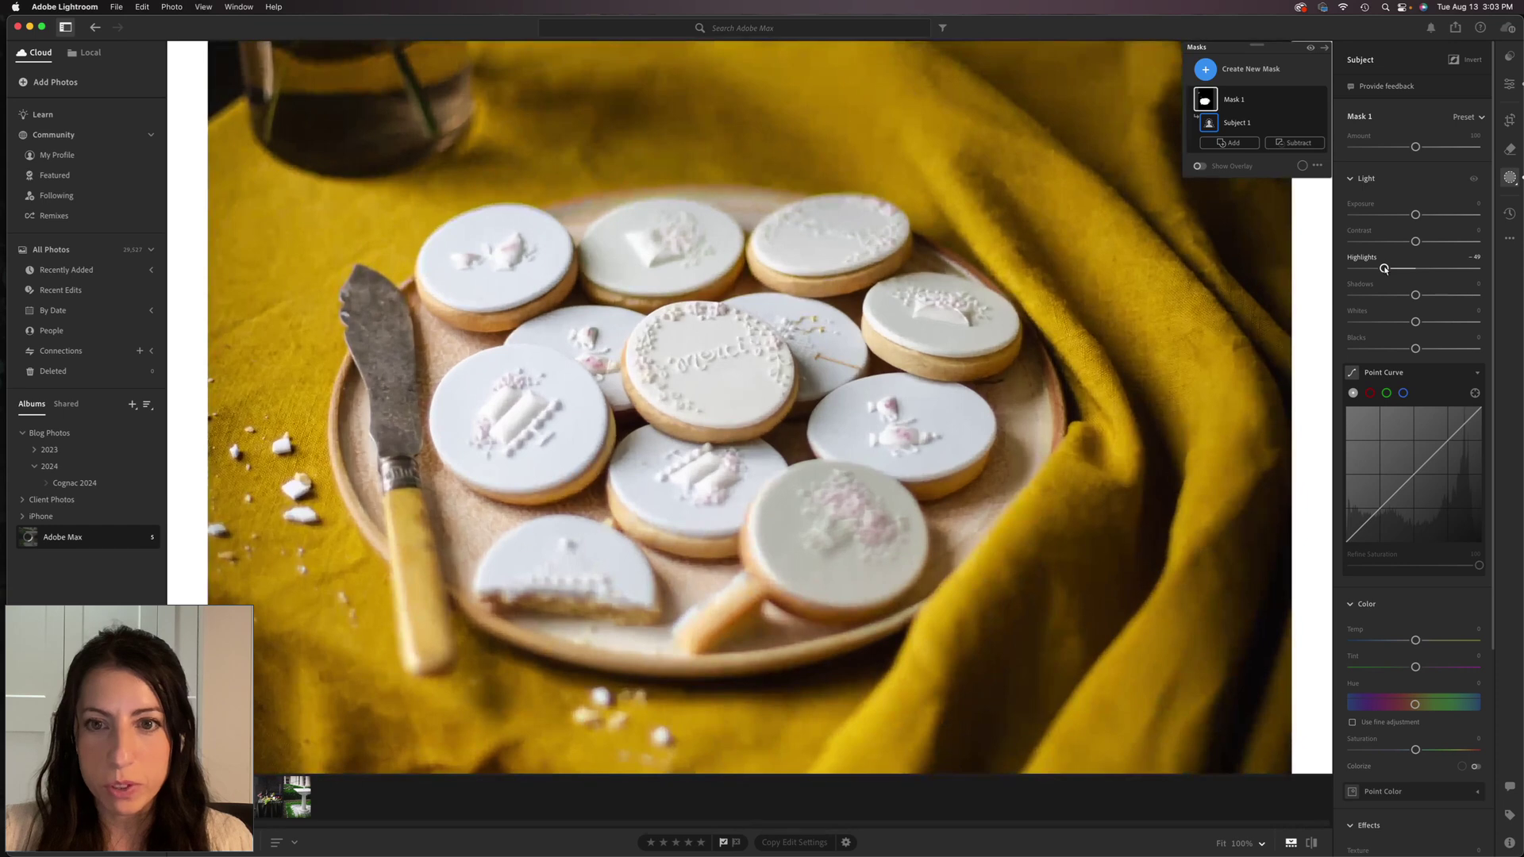
key("z")
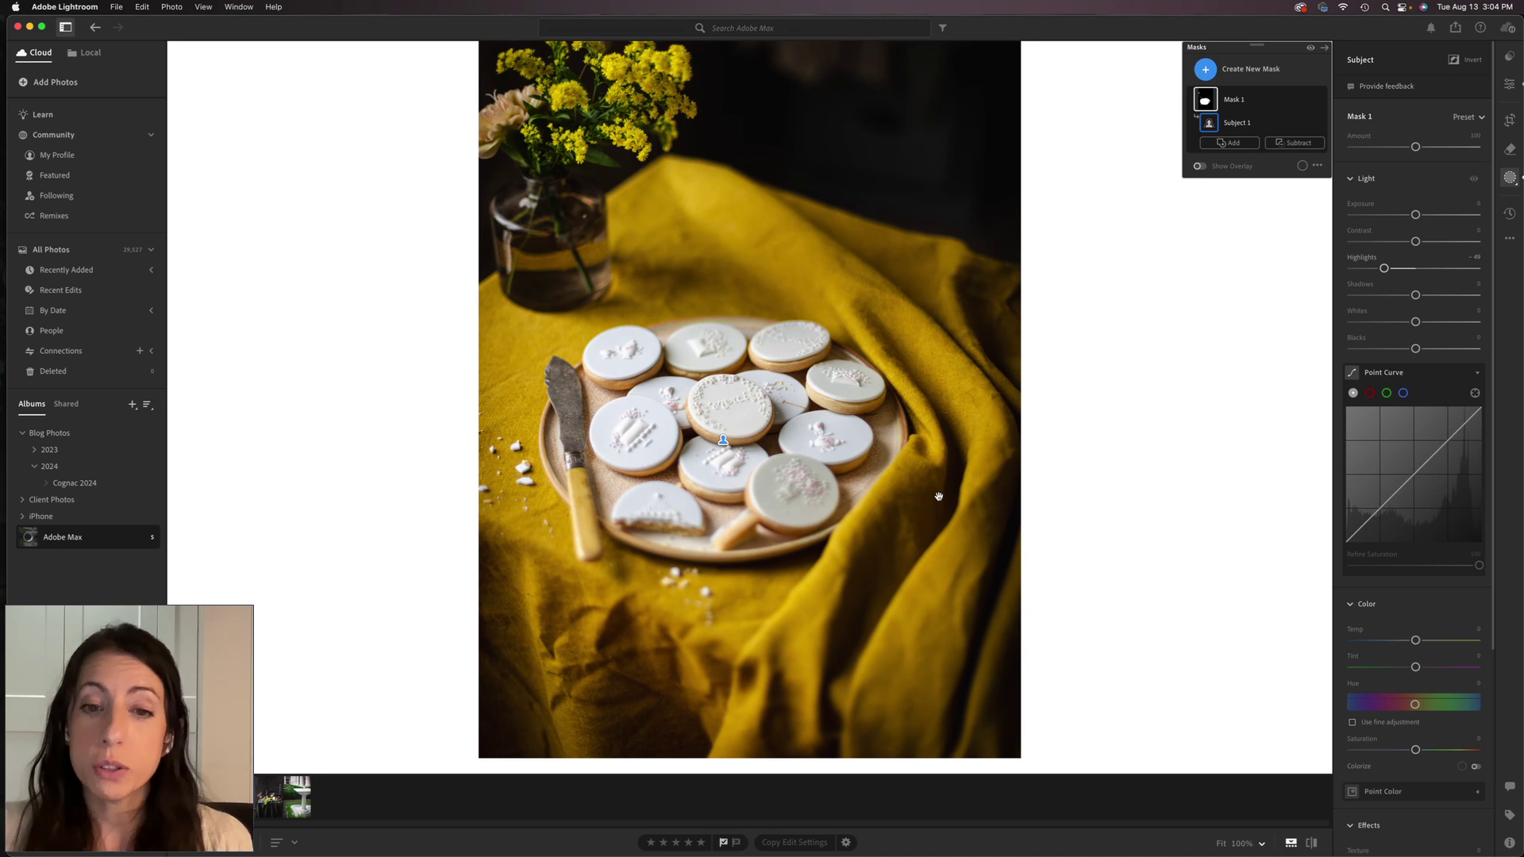
- Create a Background mask on the iced cookies photo and set its Saturation to -44
left_click(1205, 70)
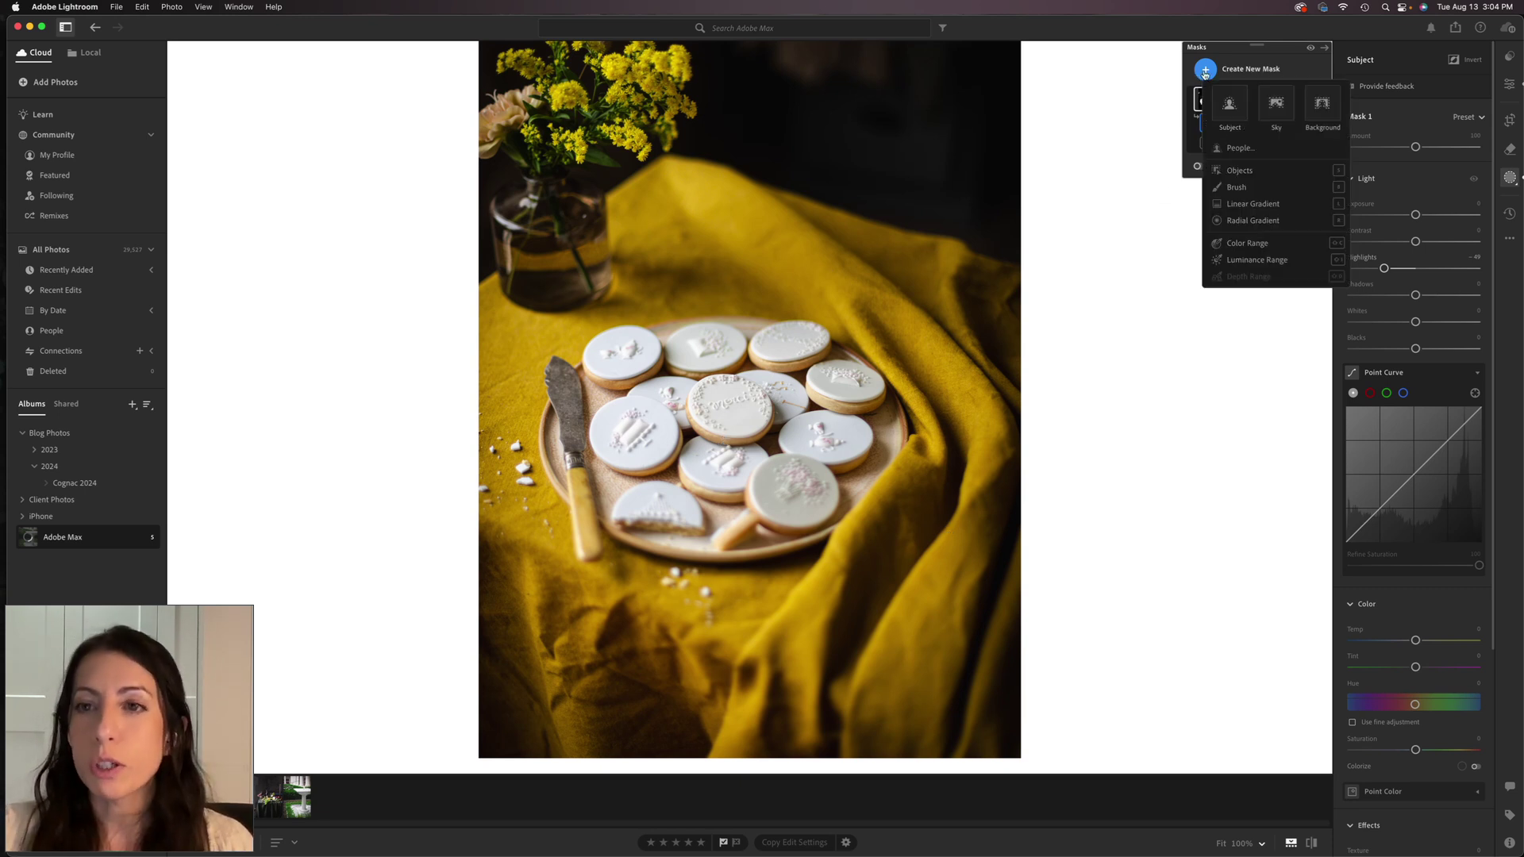
left_click(1316, 106)
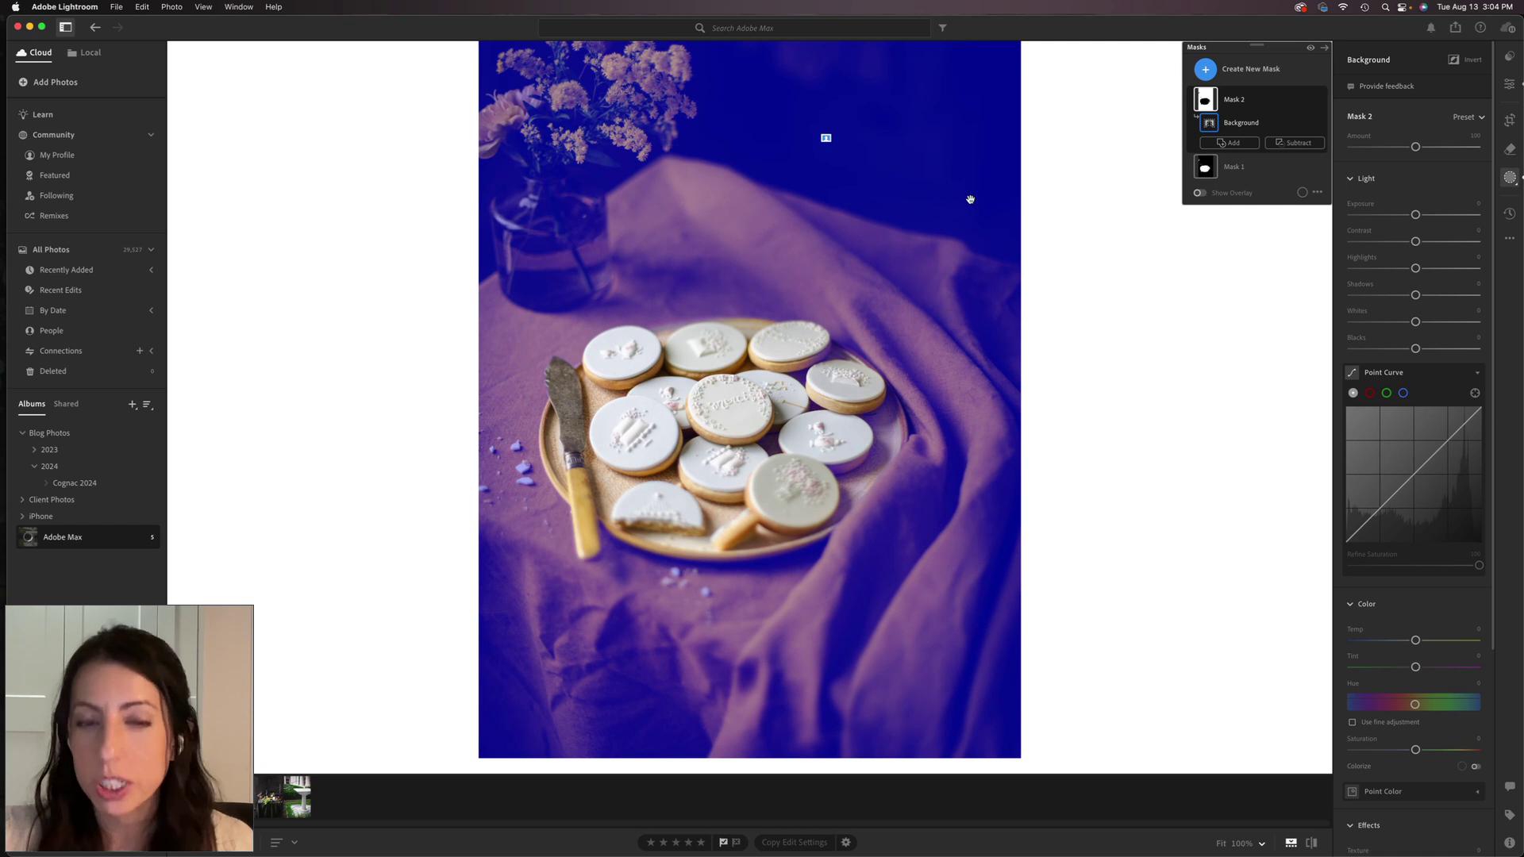
scroll(1396, 685, "down", 3)
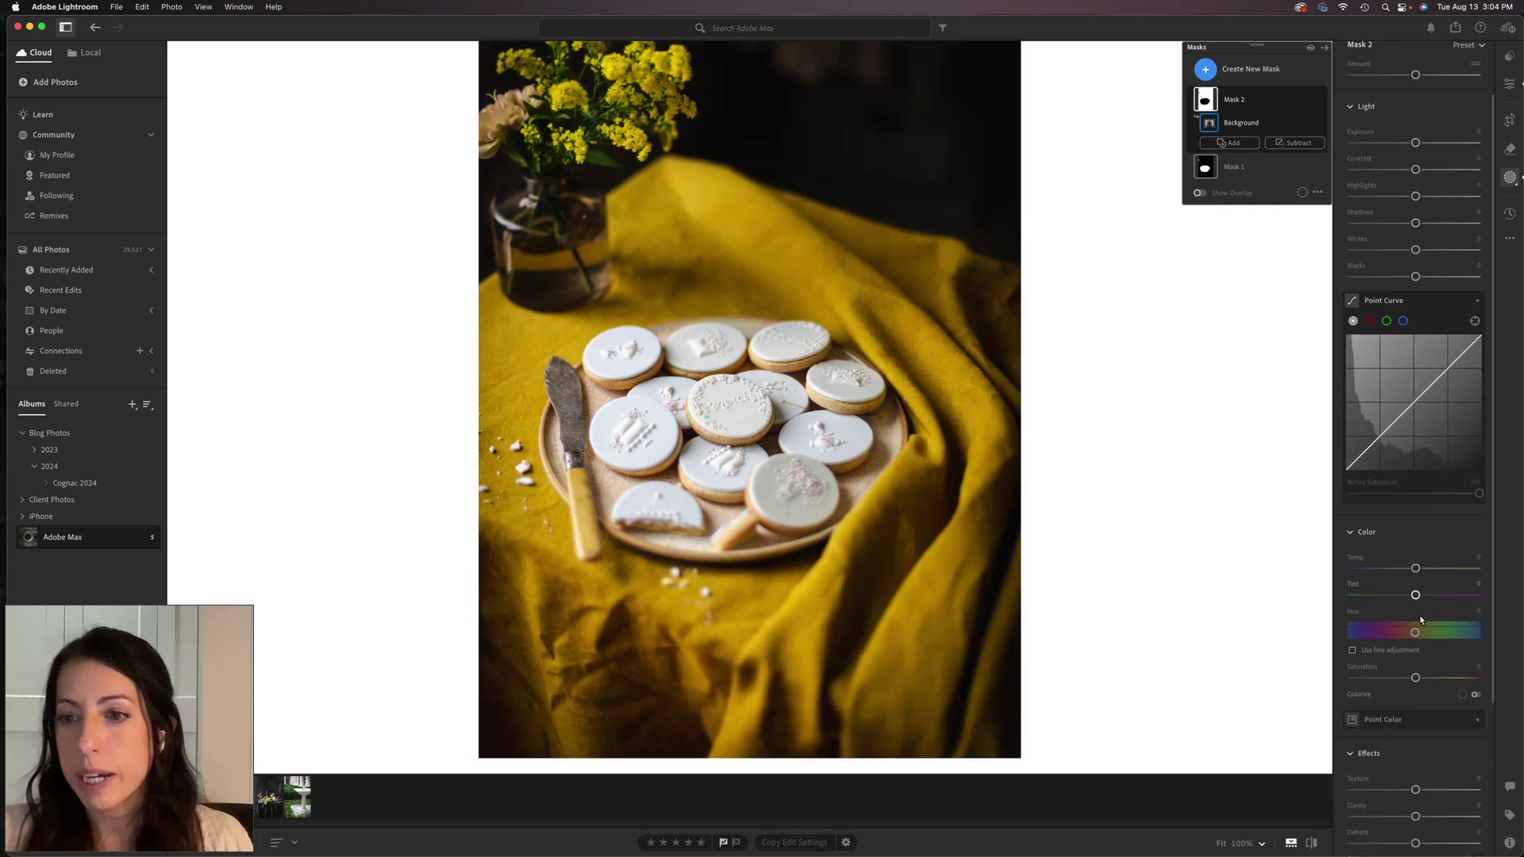
left_click_drag(1382, 681, 1388, 680)
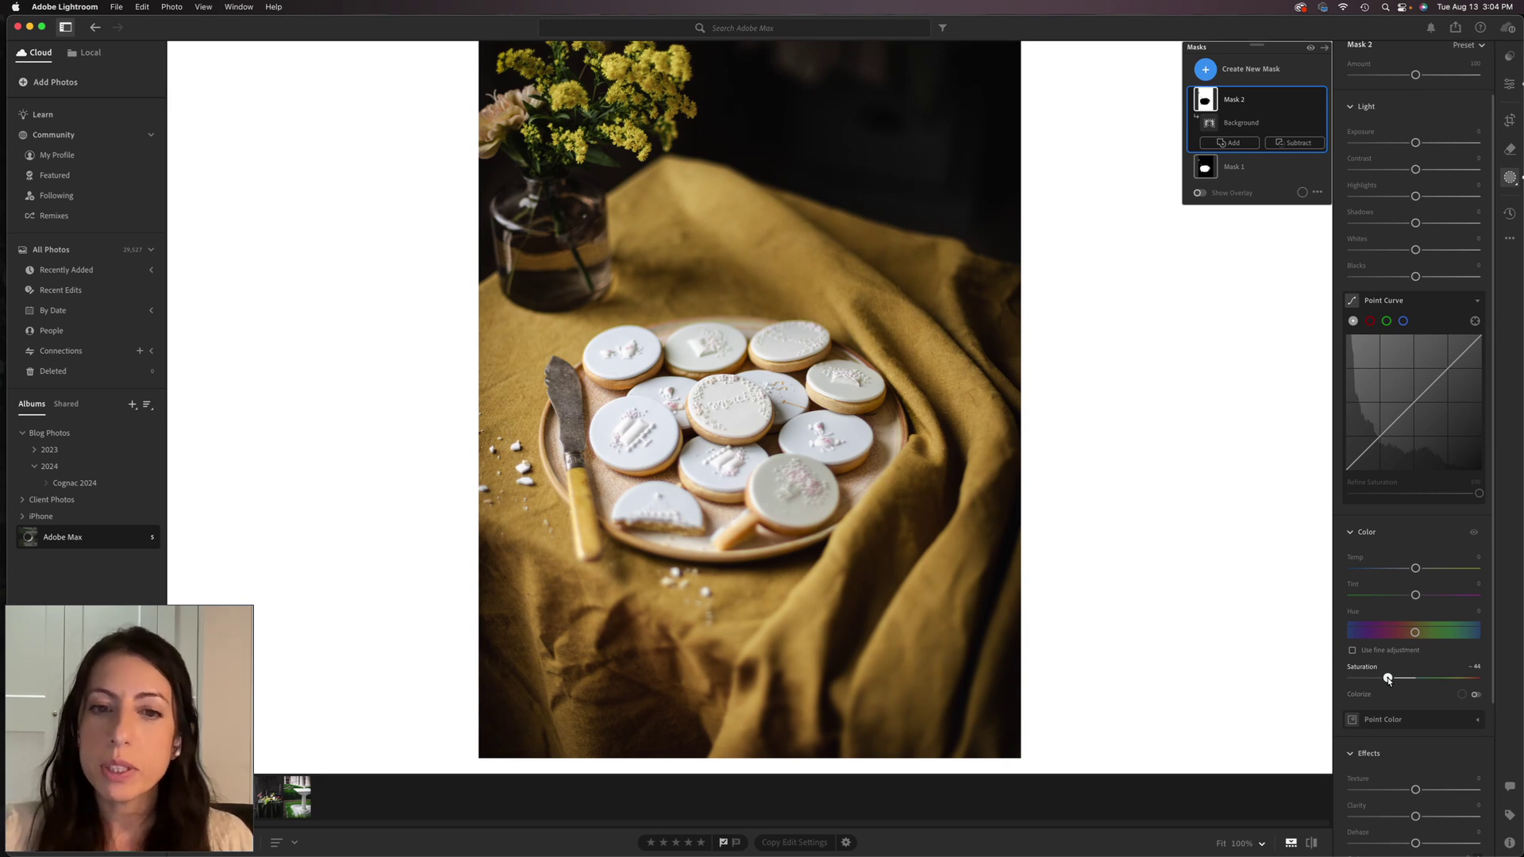
left_click_drag(1388, 680, 1388, 680)
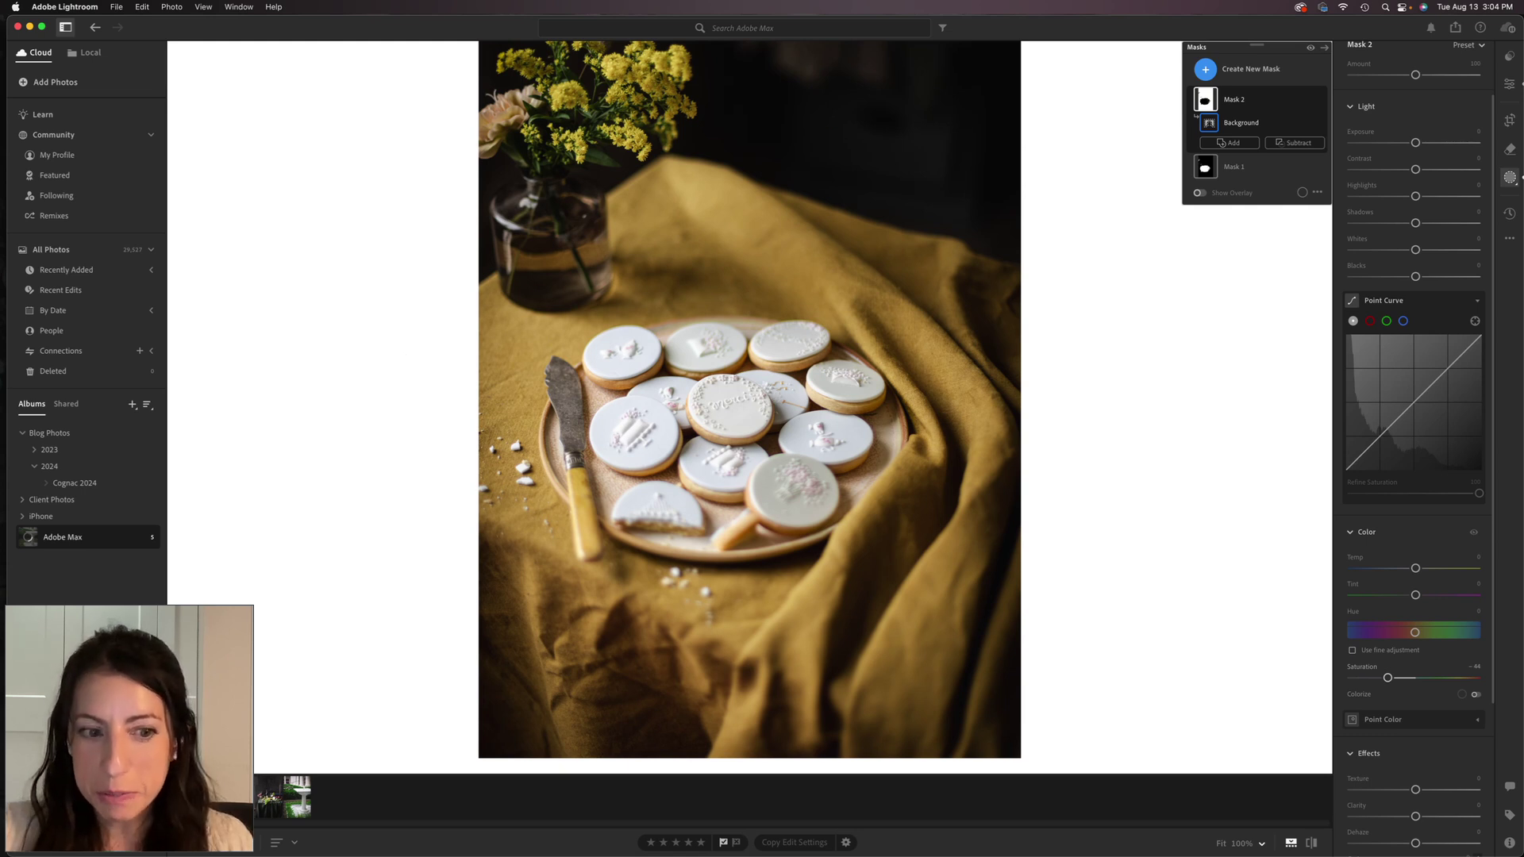
- On the sunset photo of the stone building, create a Sky mask with Saturation +90, Tint +33 and Temp +20
key("Right")
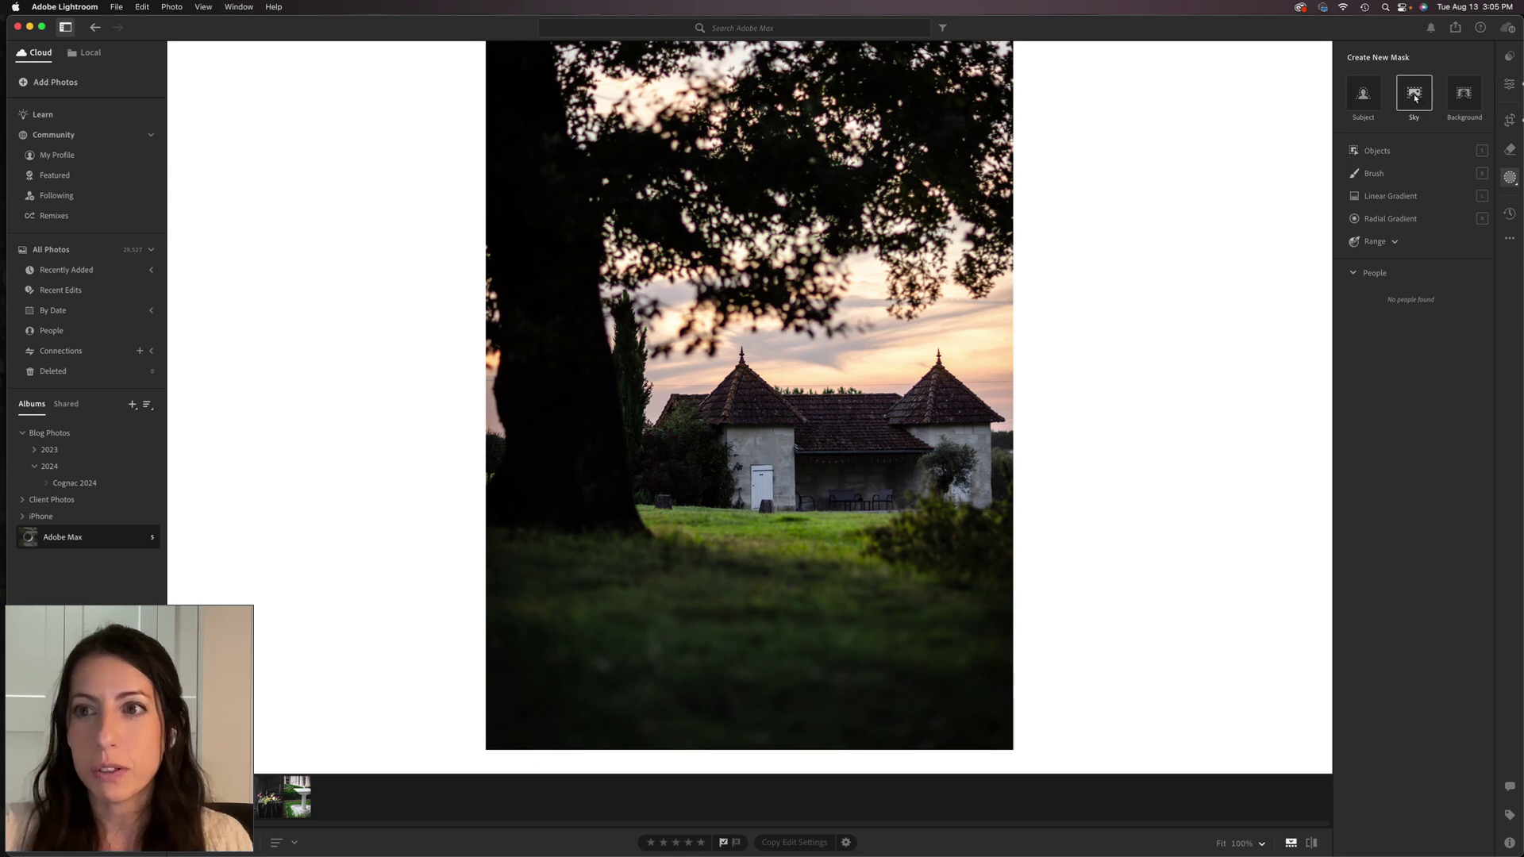
left_click(1414, 97)
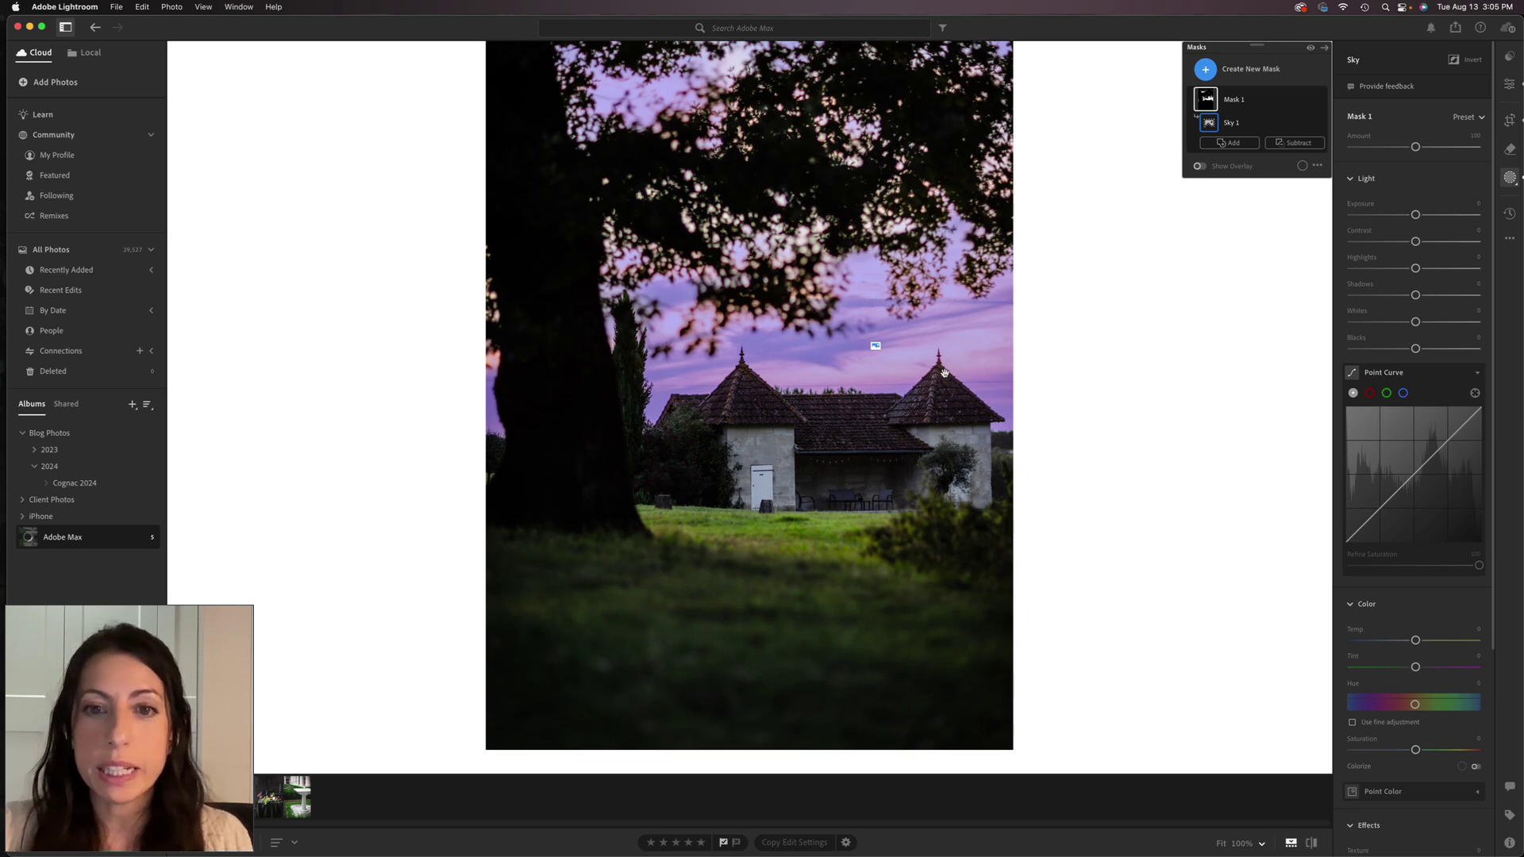
scroll(1420, 555, "down", 3)
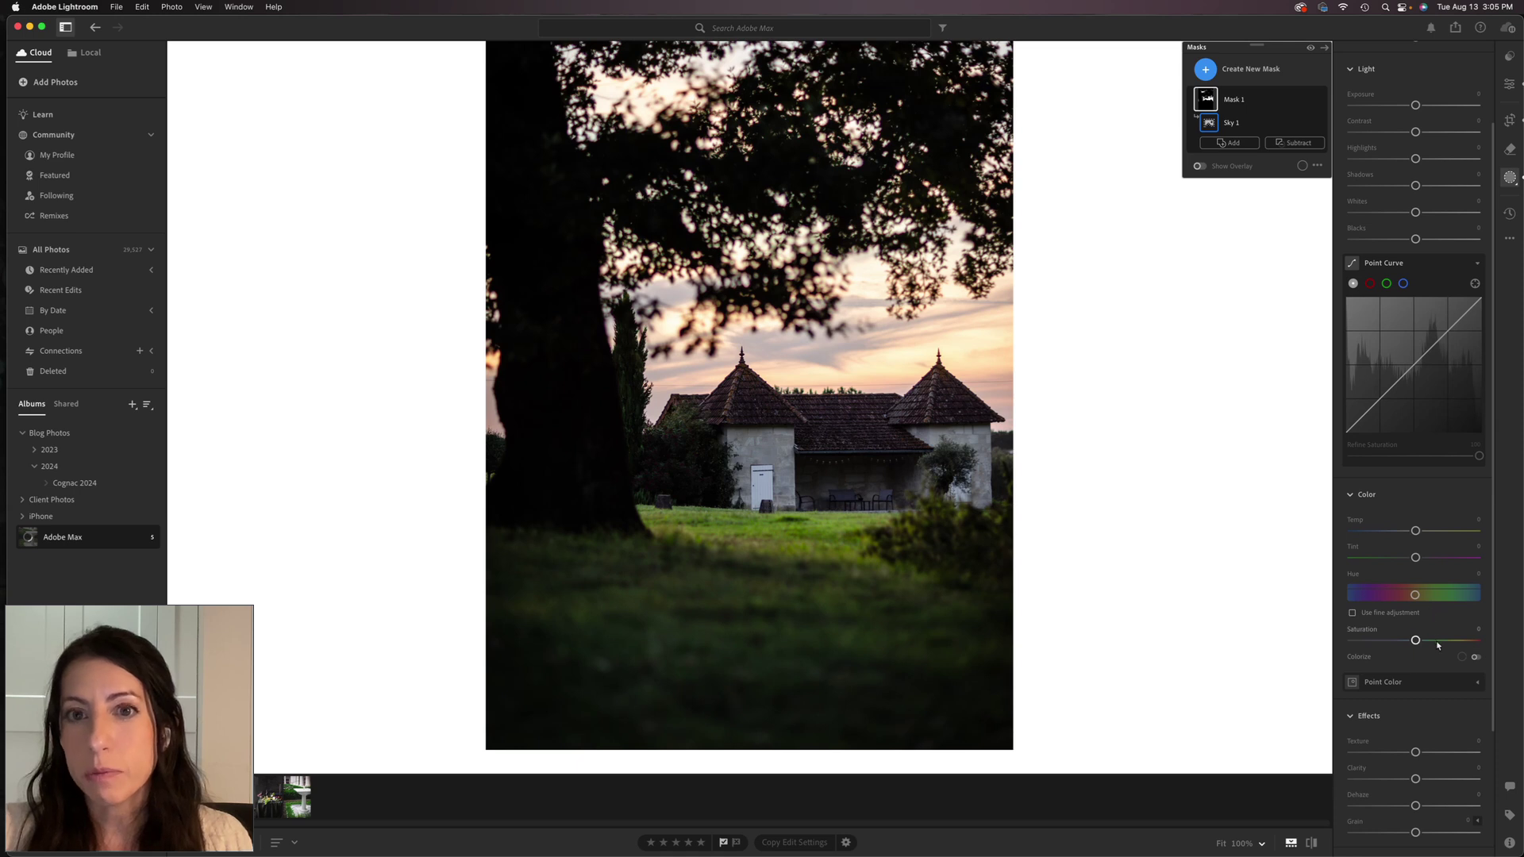
left_click_drag(1437, 645, 1442, 642)
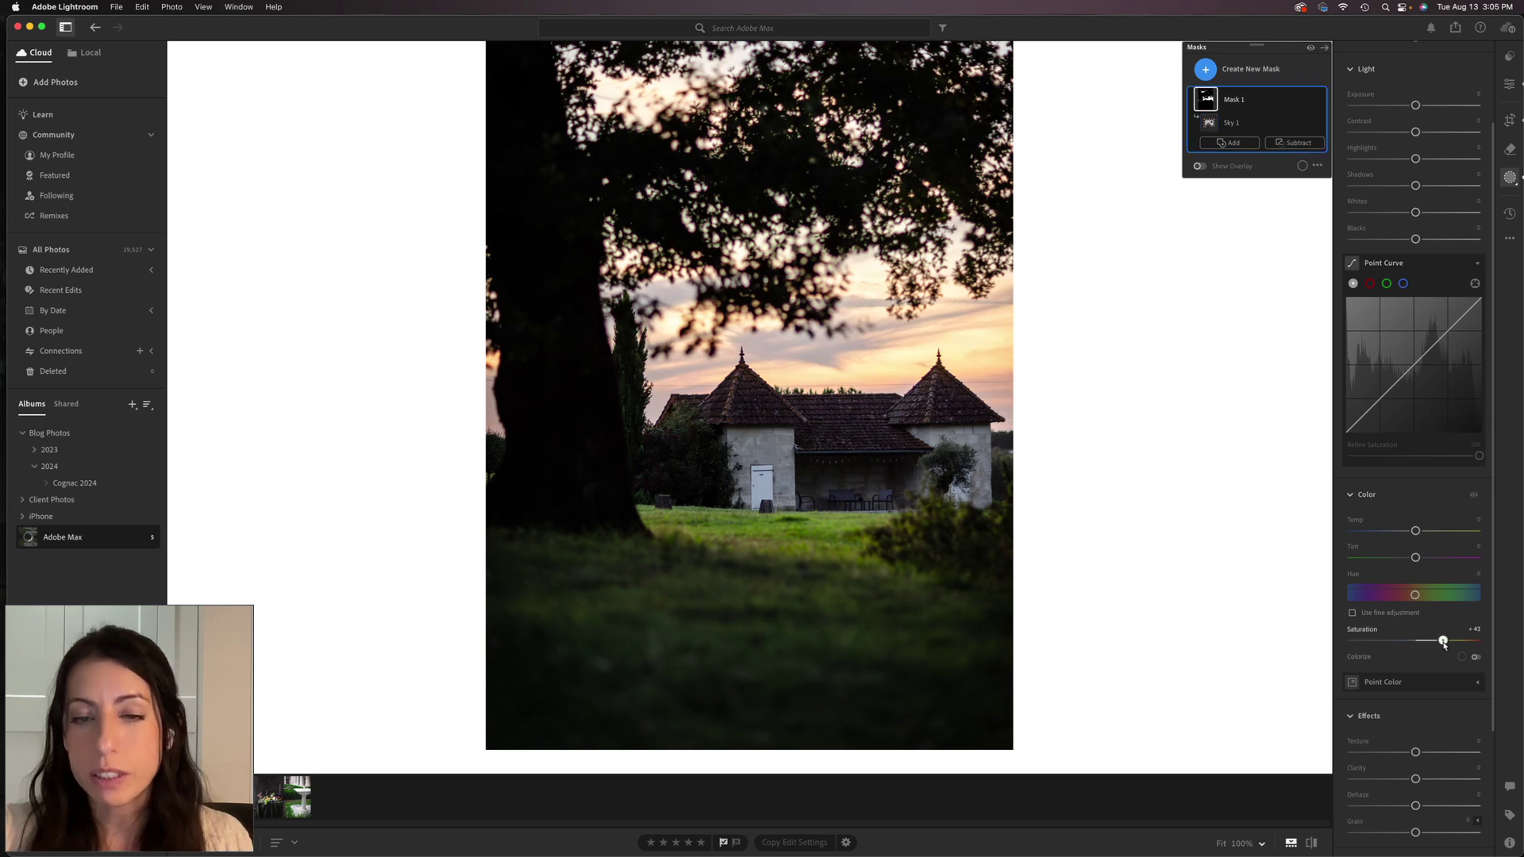
left_click_drag(1445, 645, 1473, 642)
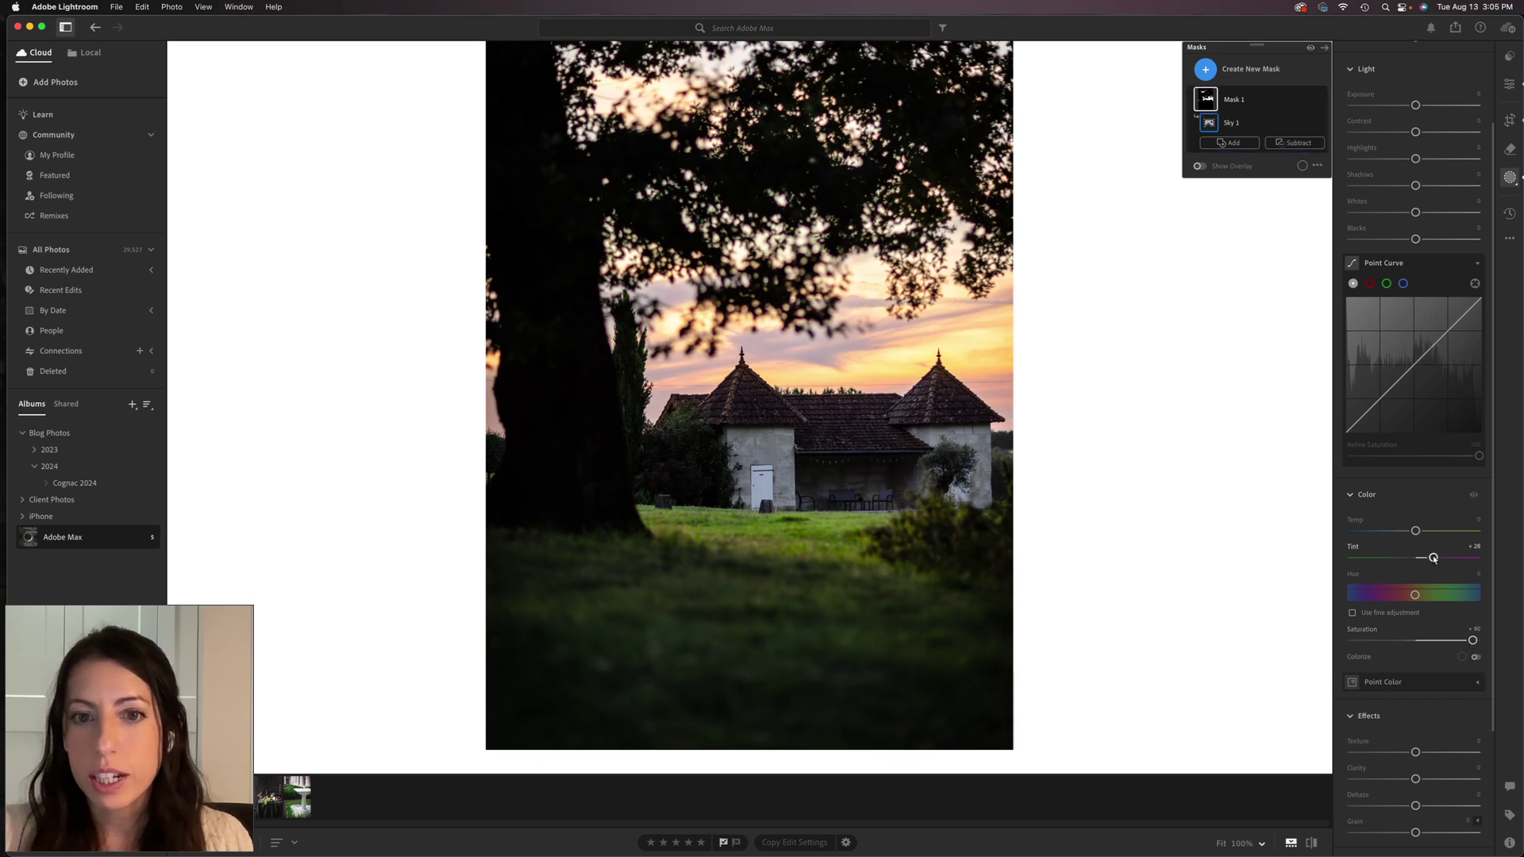
left_click(1436, 558)
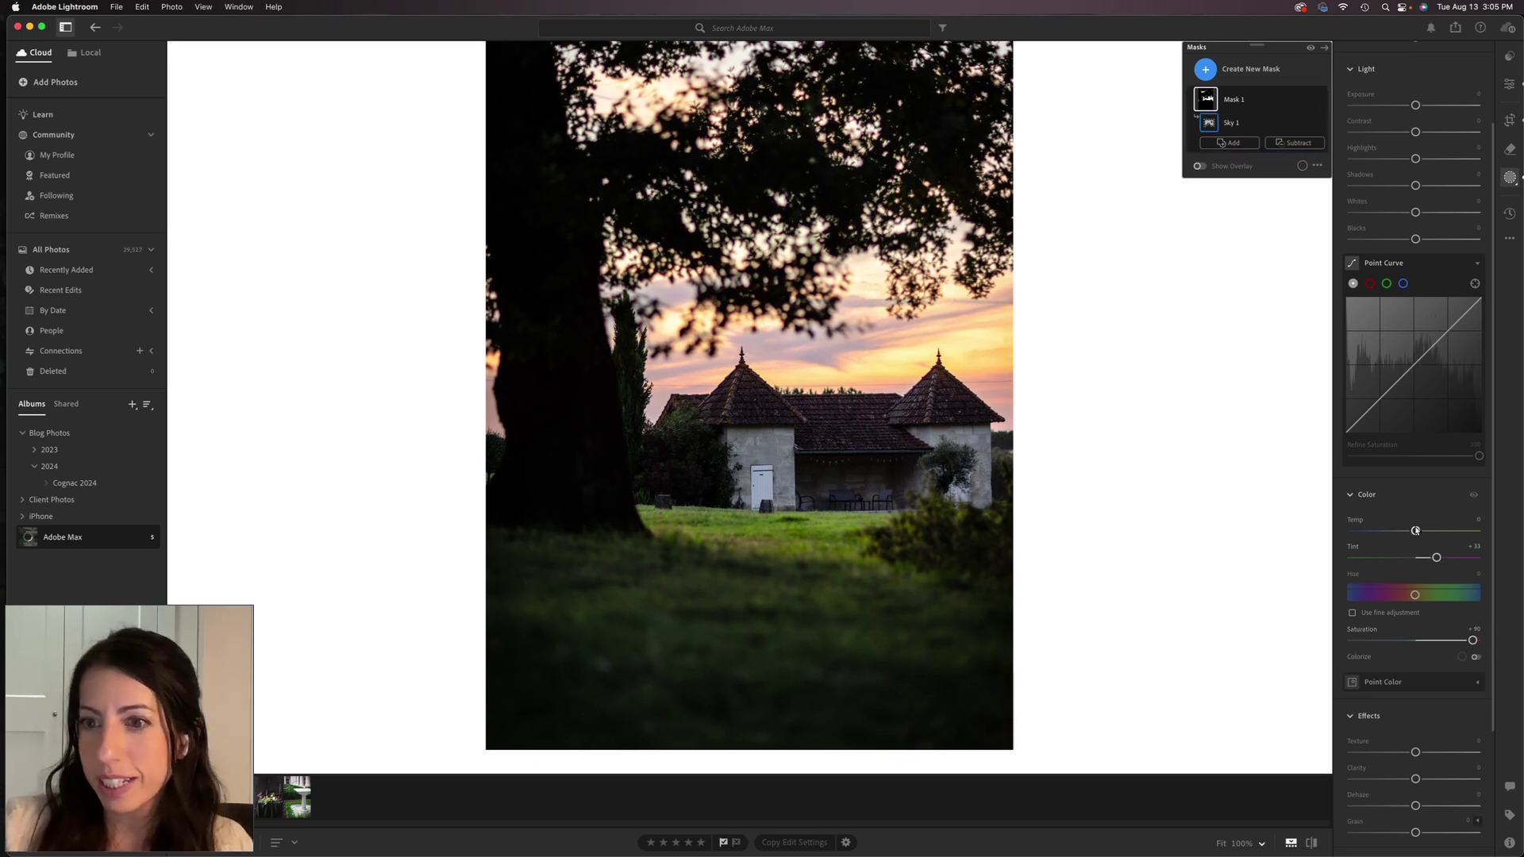
left_click_drag(1415, 530, 1428, 531)
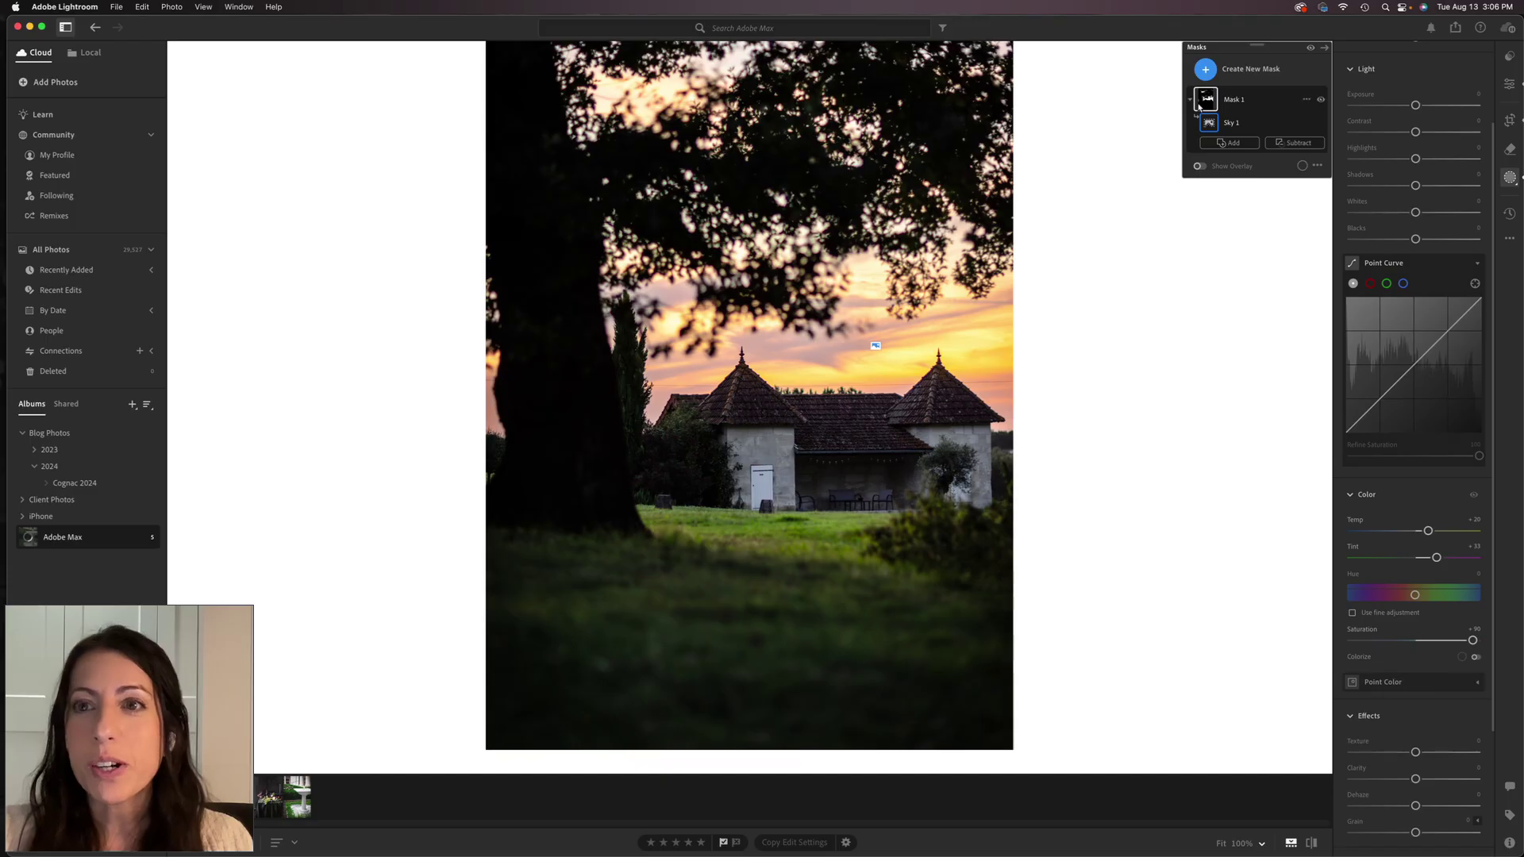
- Create a second Sky mask and invert its selection so it covers everything except the sky
left_click(1206, 70)
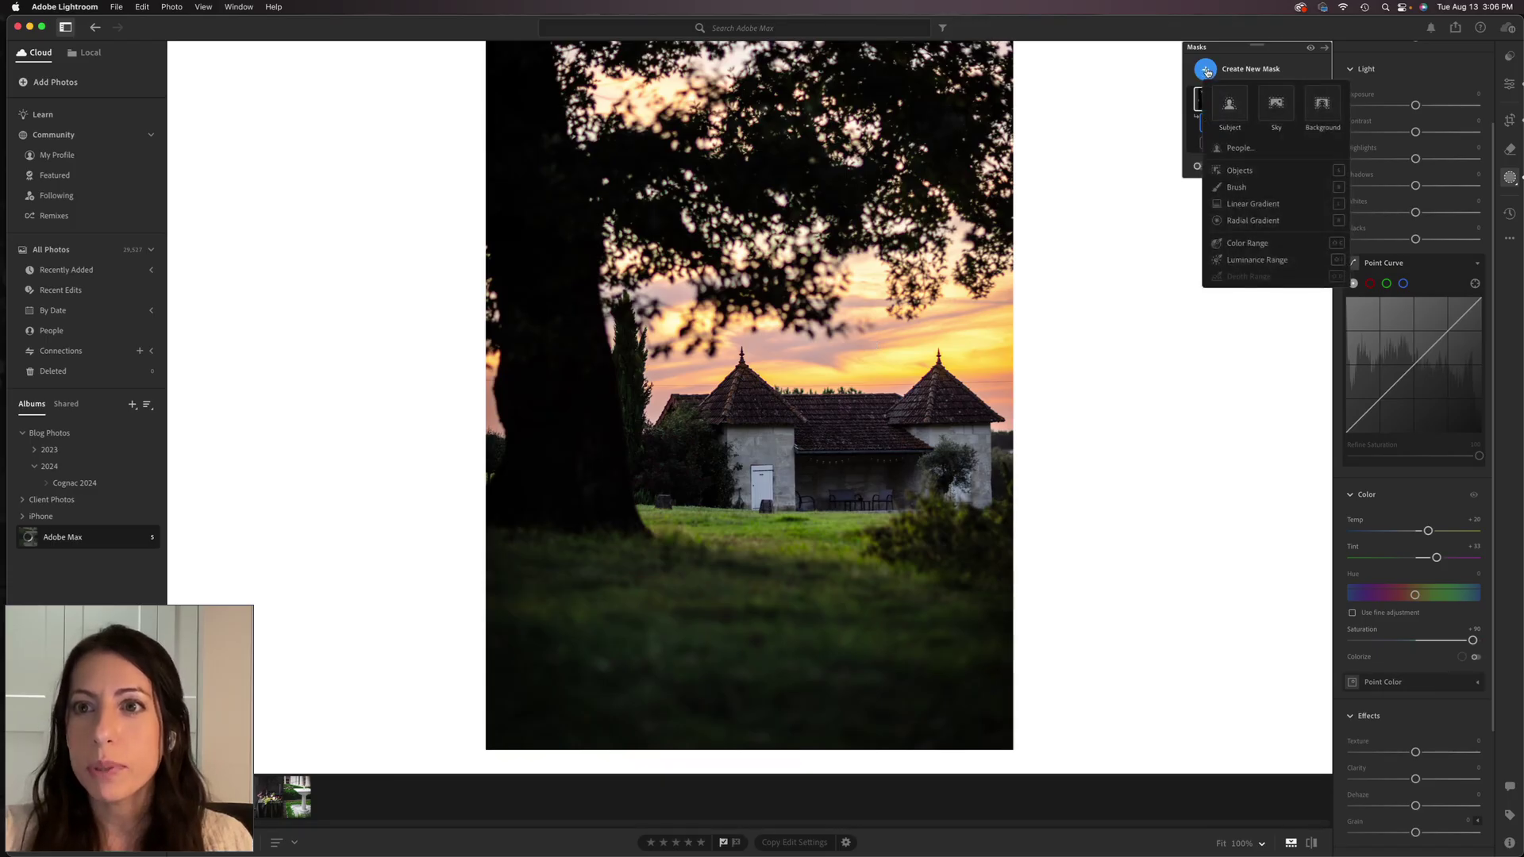
left_click(1276, 104)
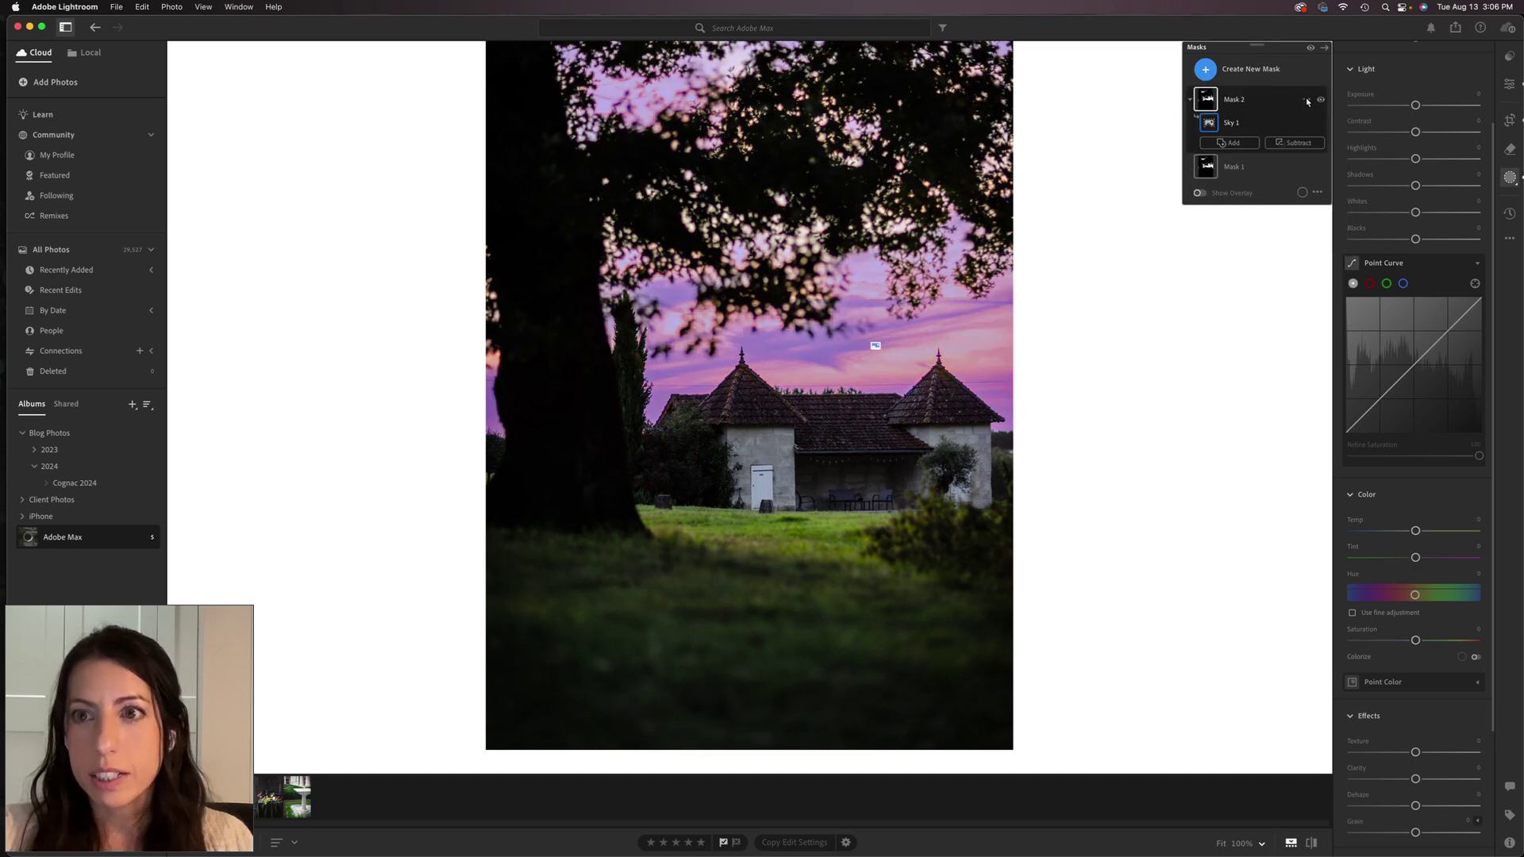
left_click(1306, 100)
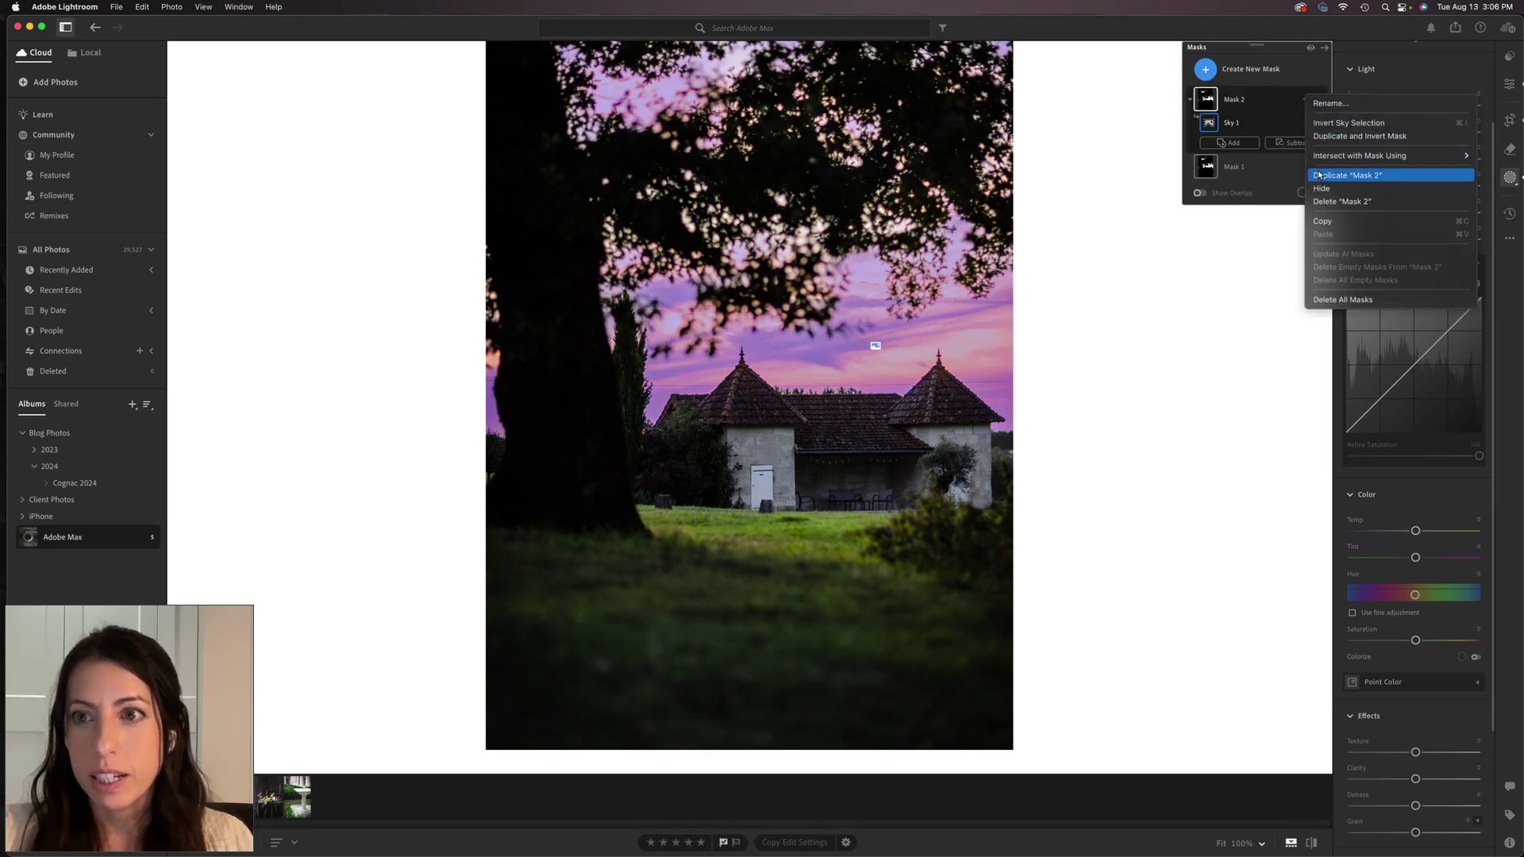
left_click(1341, 124)
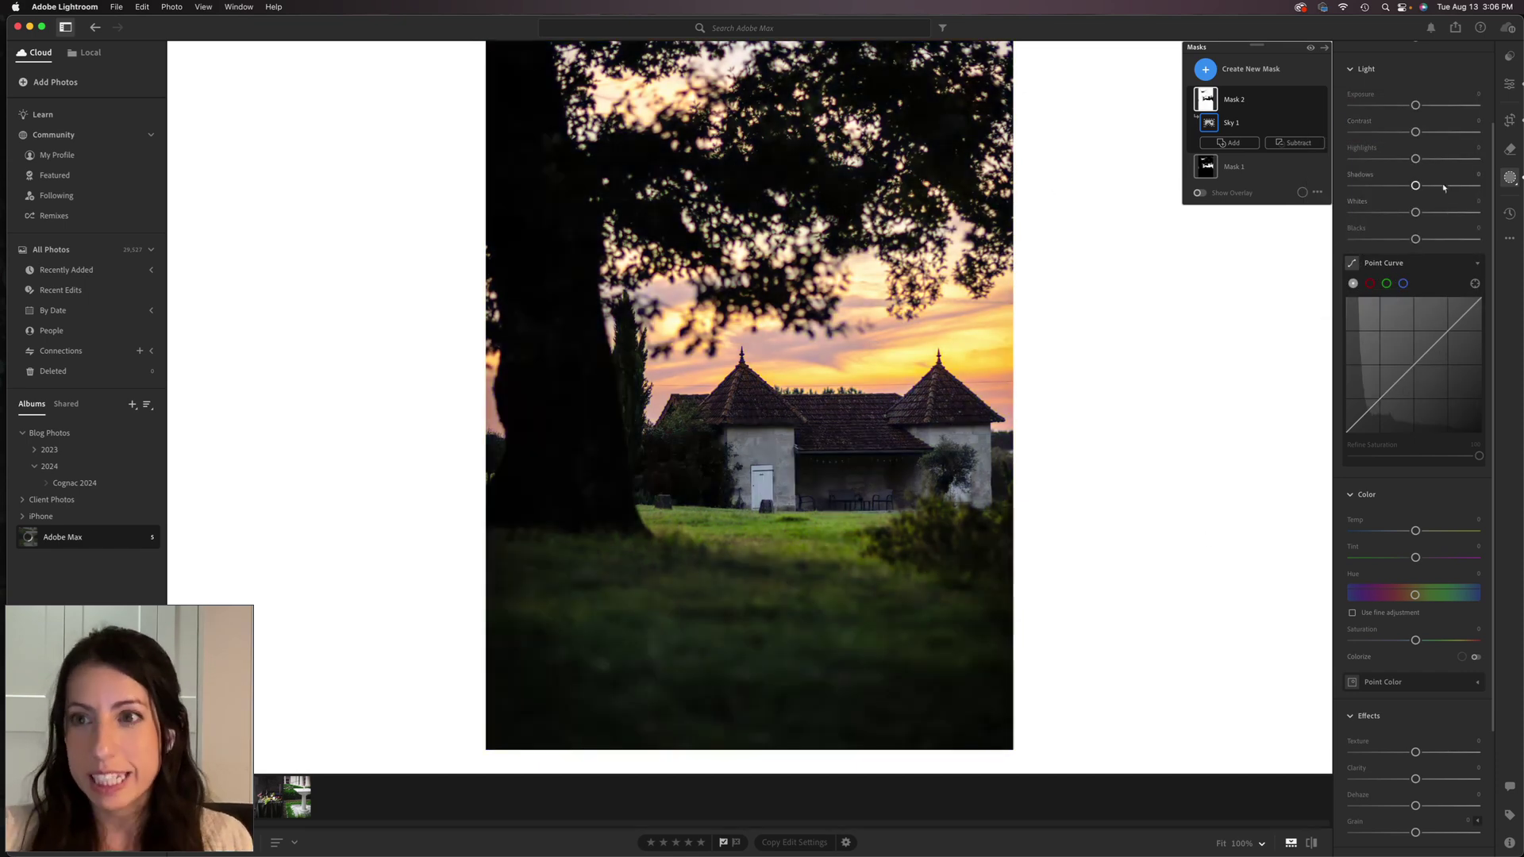
- Brighten the inverted sky mask's area with Shadows +43 and Exposure +0.20, and set its Contrast to +40
left_click(1444, 190)
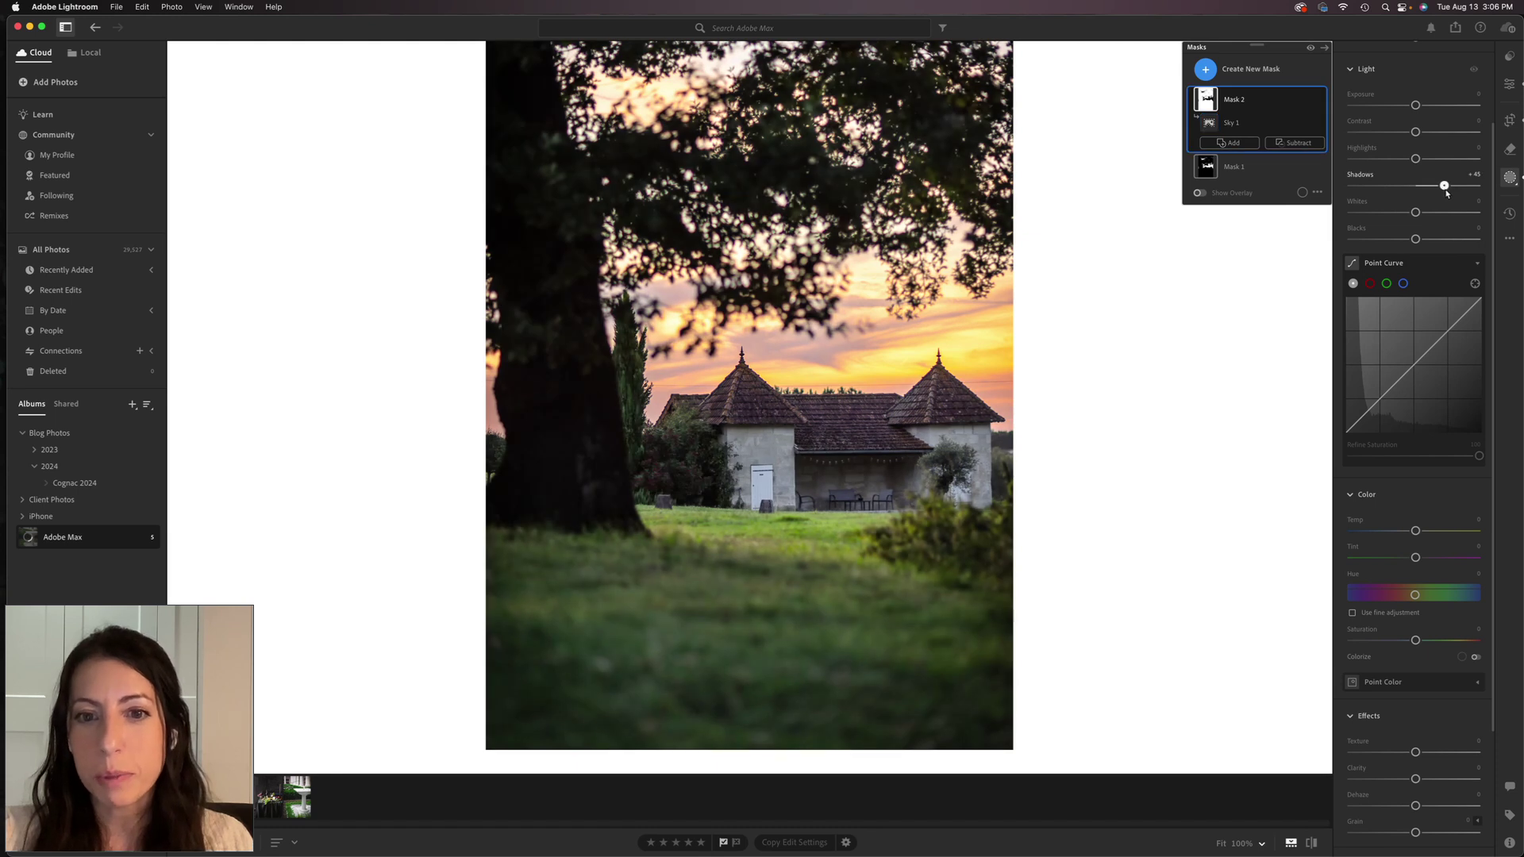
left_click_drag(1446, 193, 1443, 195)
left_click(1417, 105)
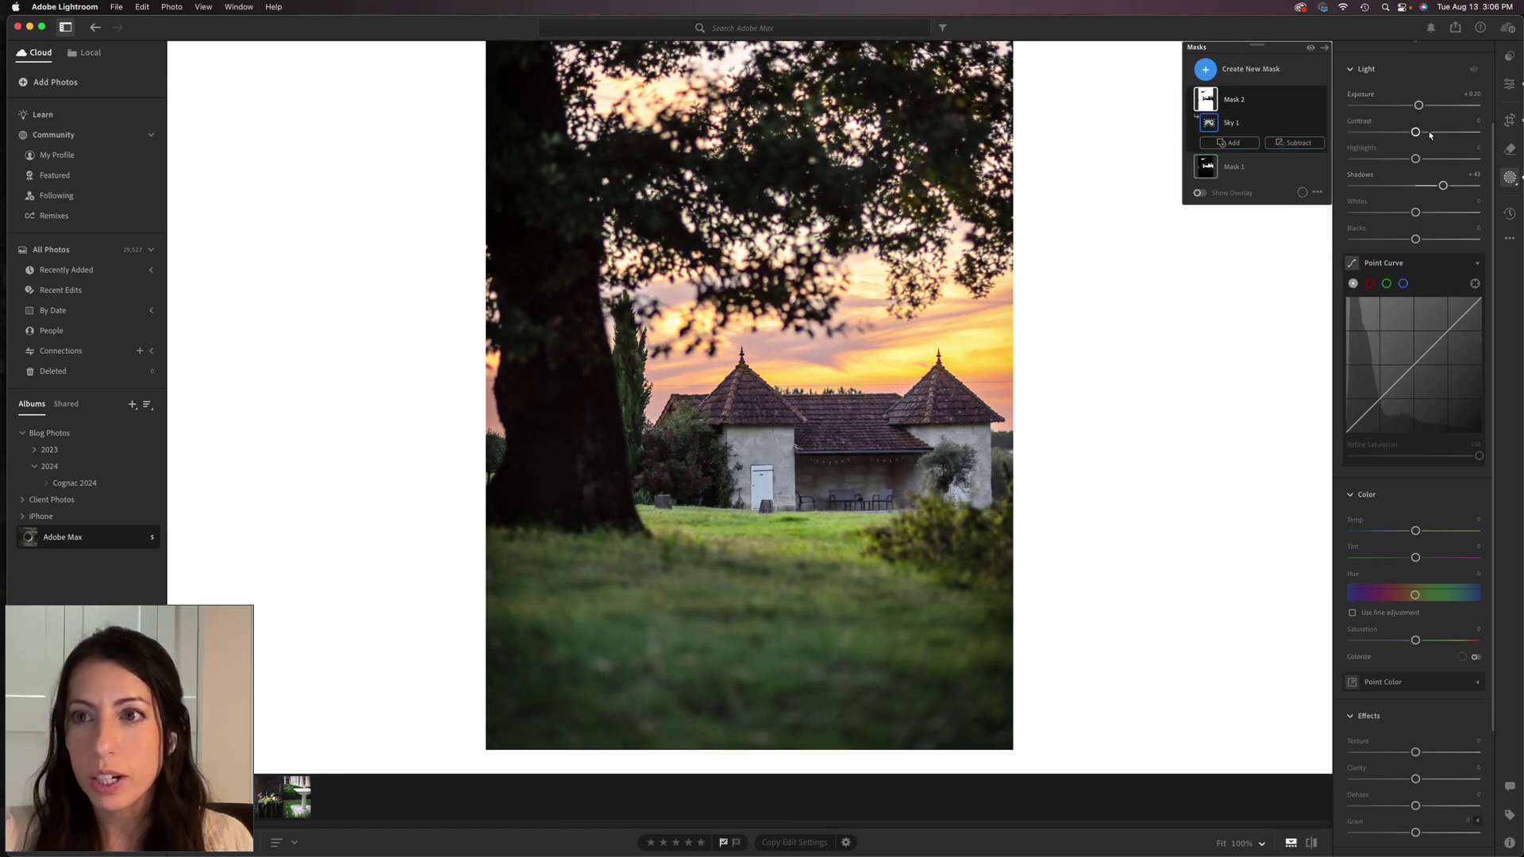
left_click_drag(1429, 134, 1448, 135)
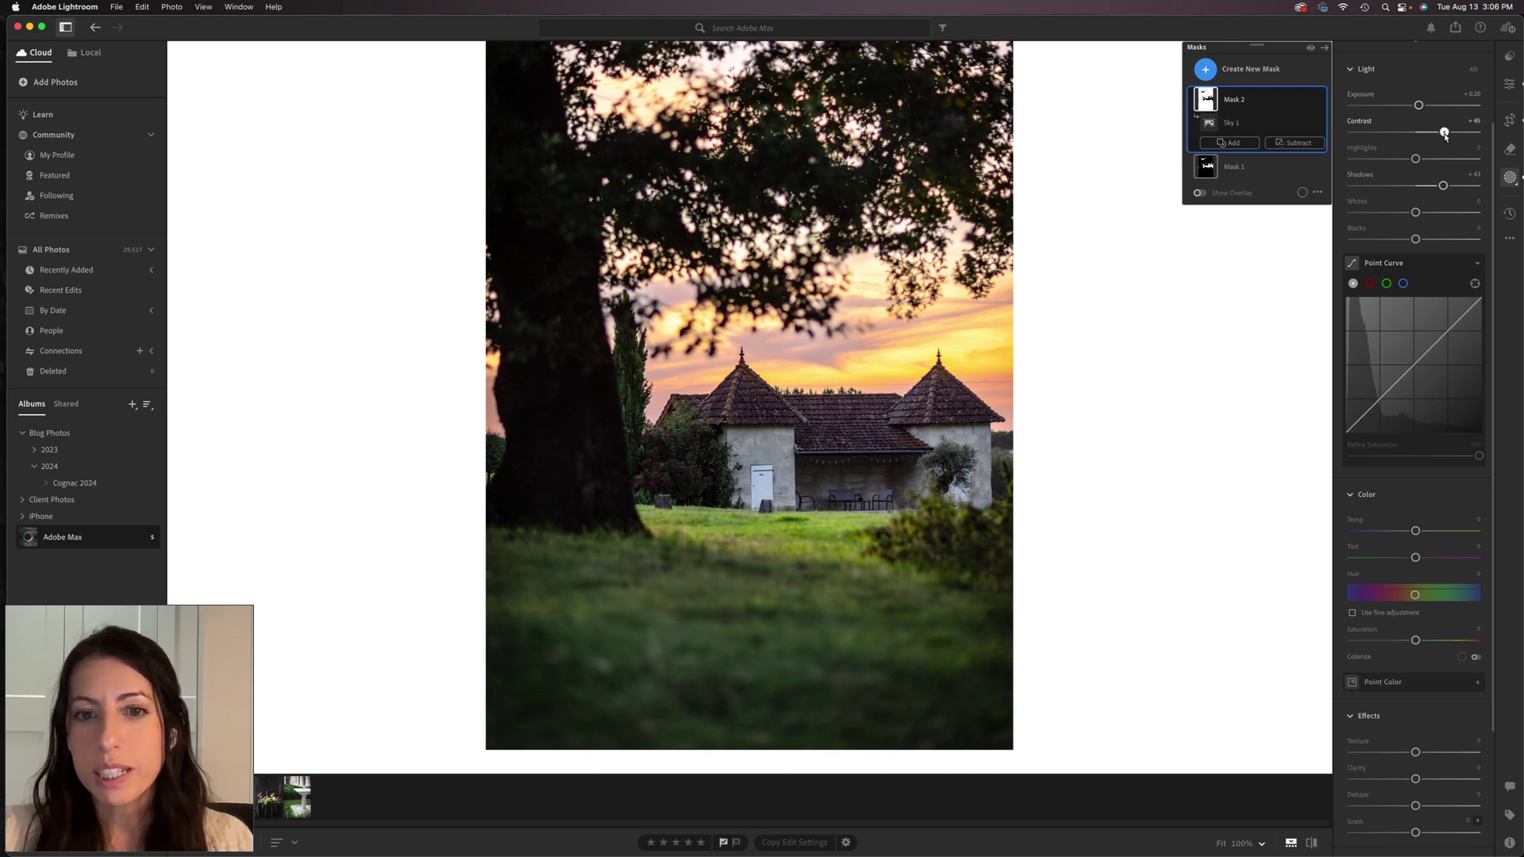
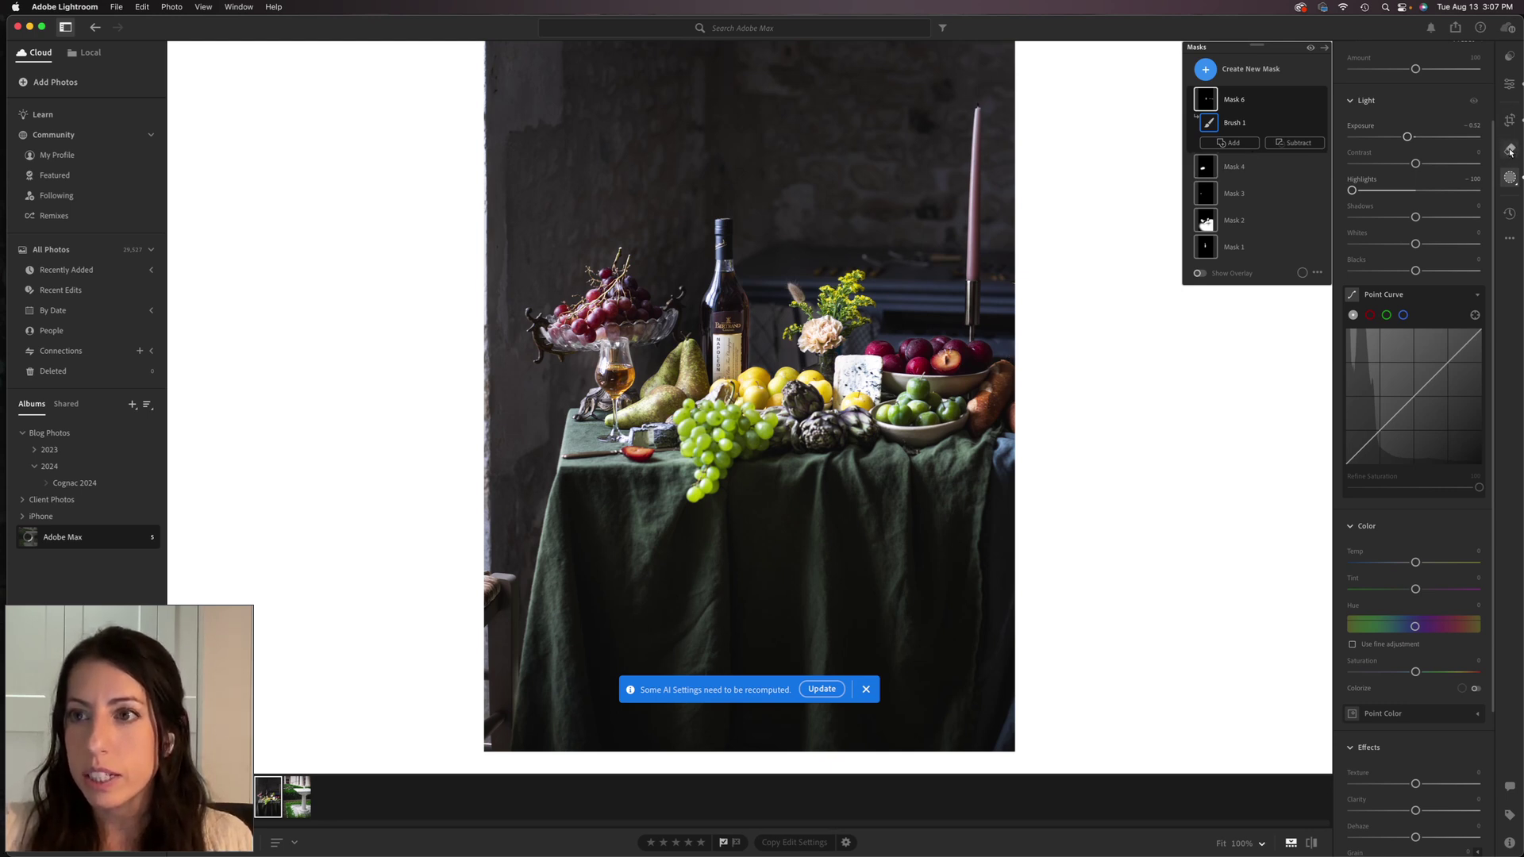
- On the still life photo, use the Remove tool with Generative AI and brush size 11 to paint over the tall candle and its holder
left_click(1509, 150)
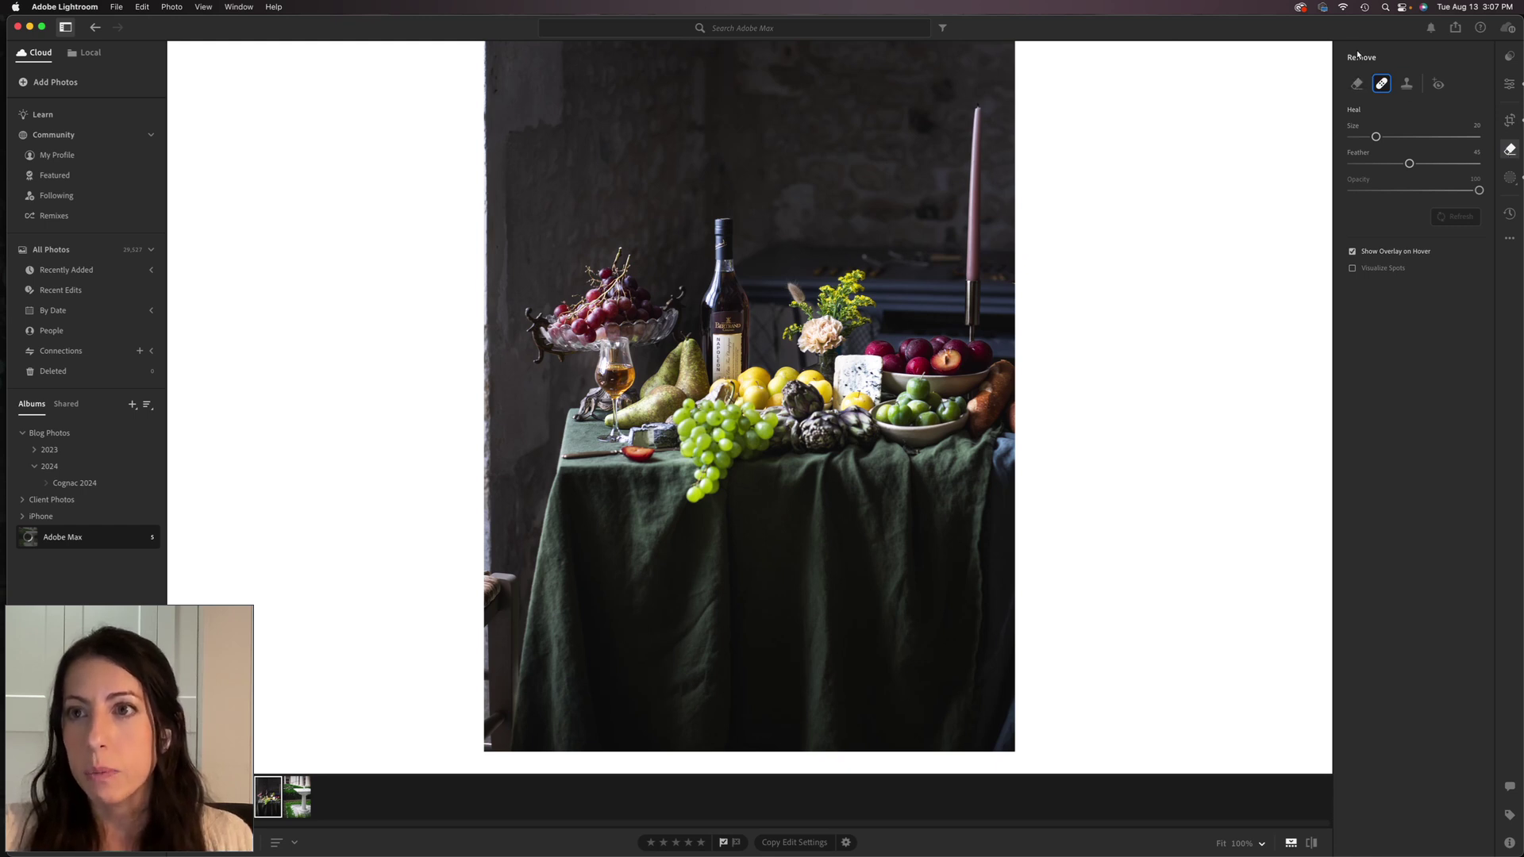
left_click(1357, 83)
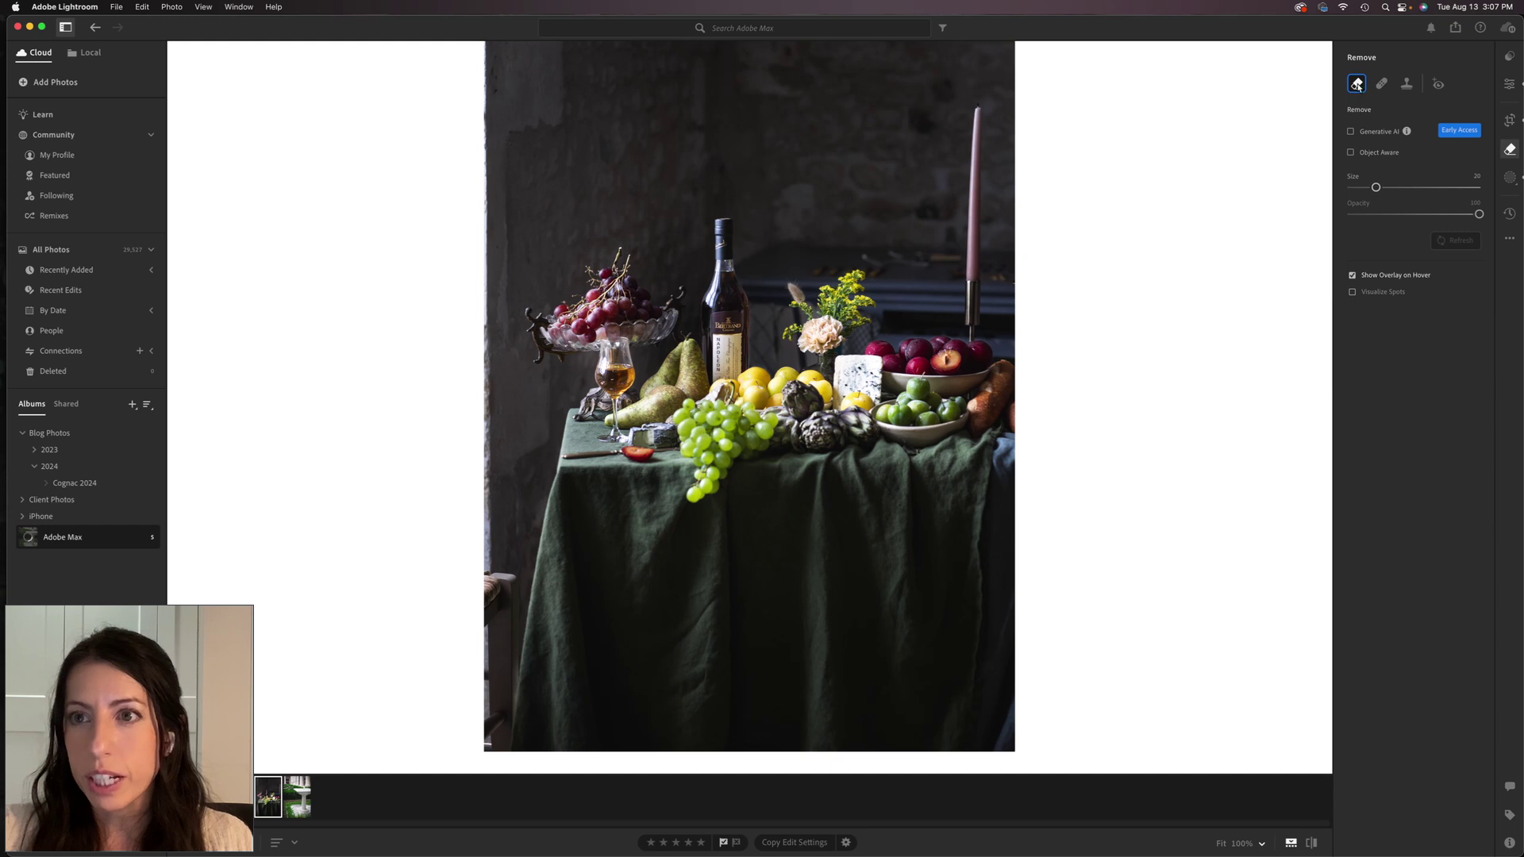
left_click(1351, 131)
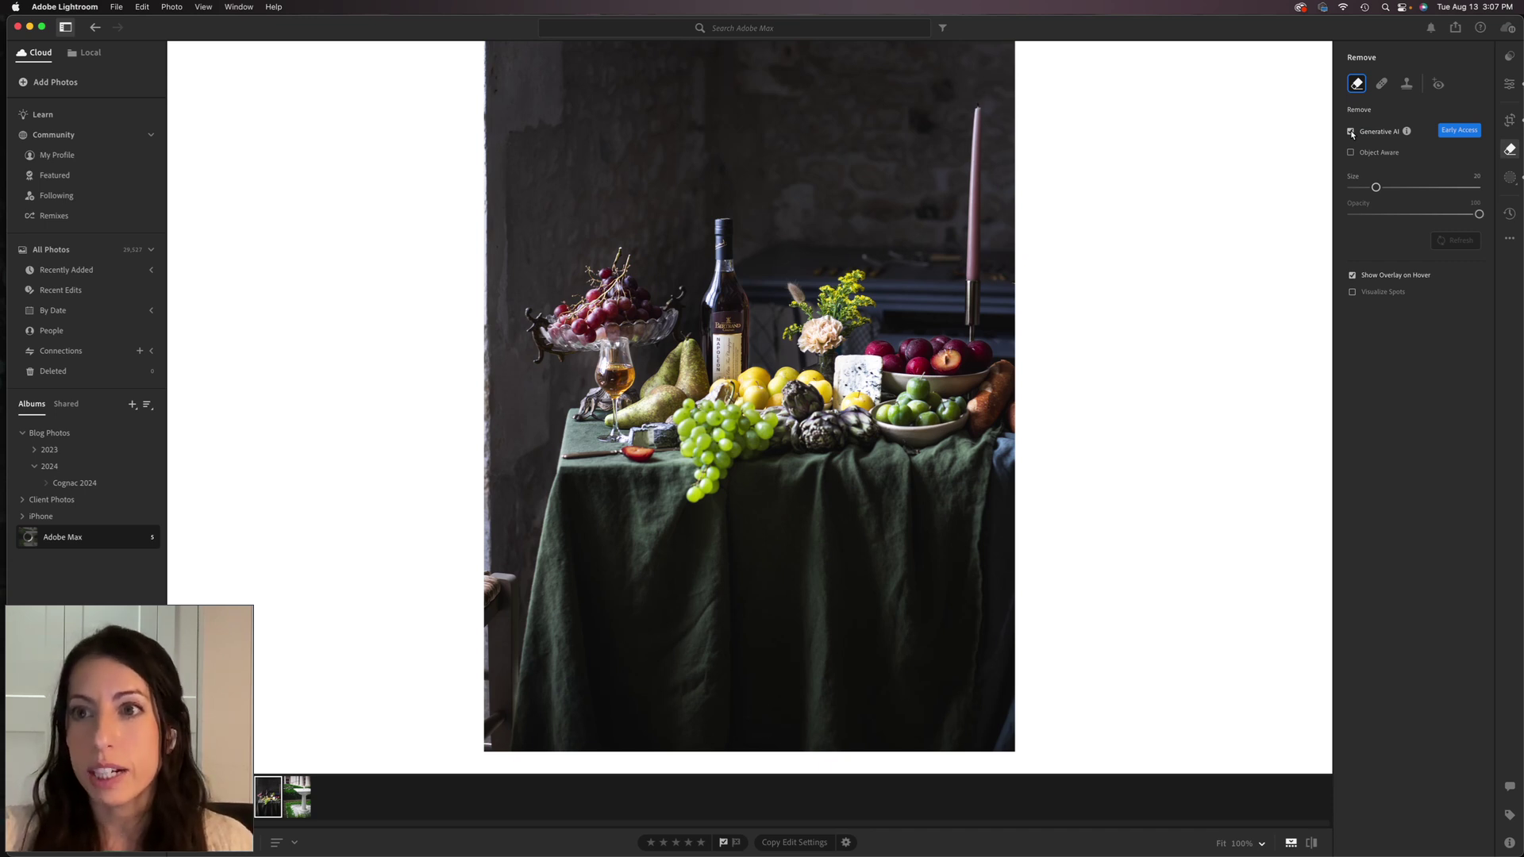
key("bracketleft")
key("bracketleft")
key("bracketleft")
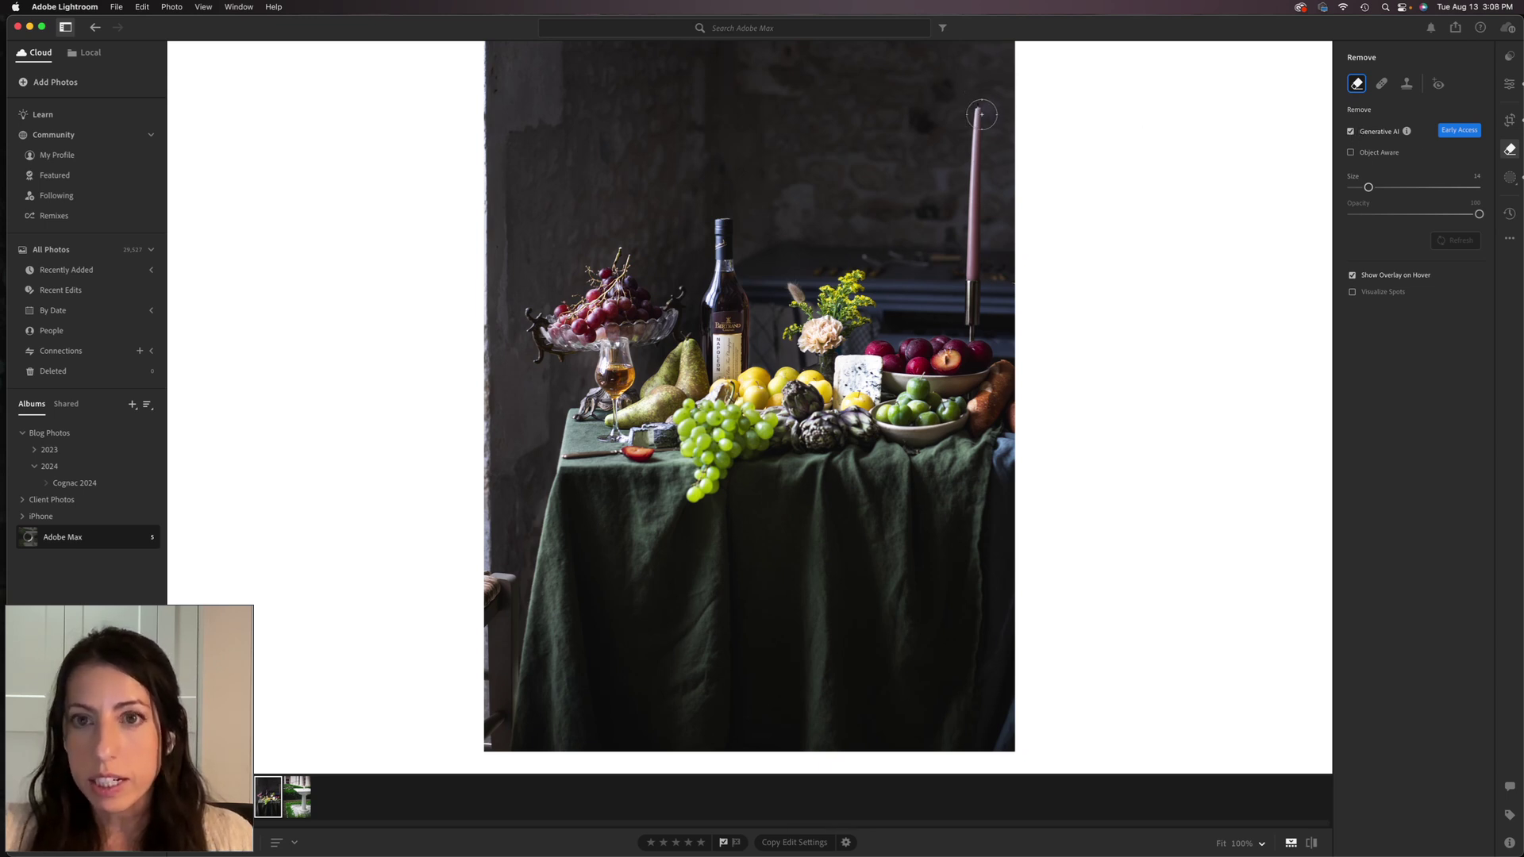
key("bracketleft")
key("bracketleft")
left_click_drag(977, 110, 971, 341)
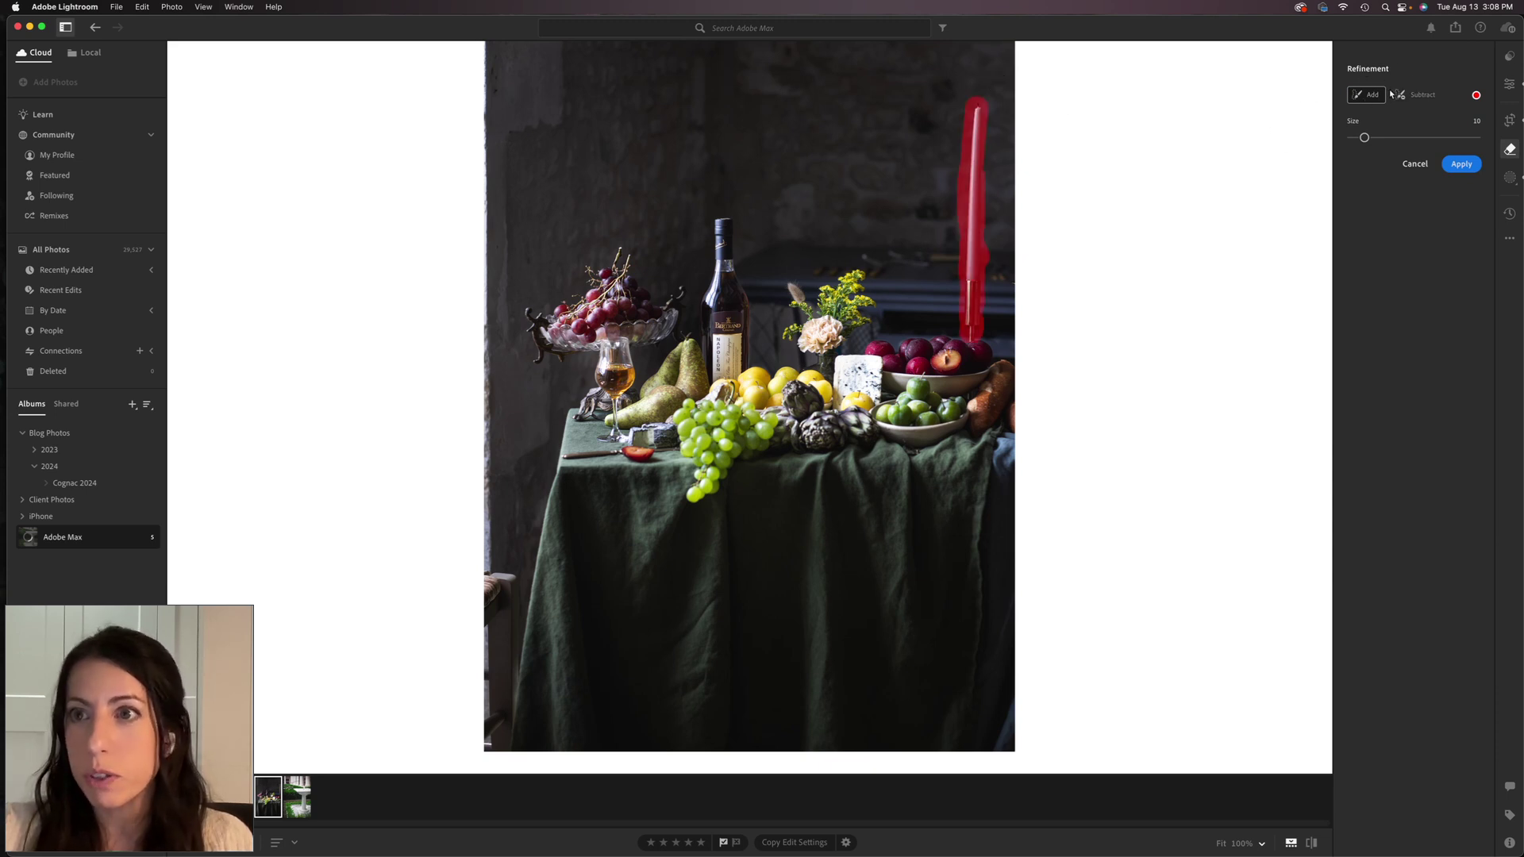
- Refine the candle's removal selection by subtracting excess along its edge, and apply the generative removal
left_click(1416, 99)
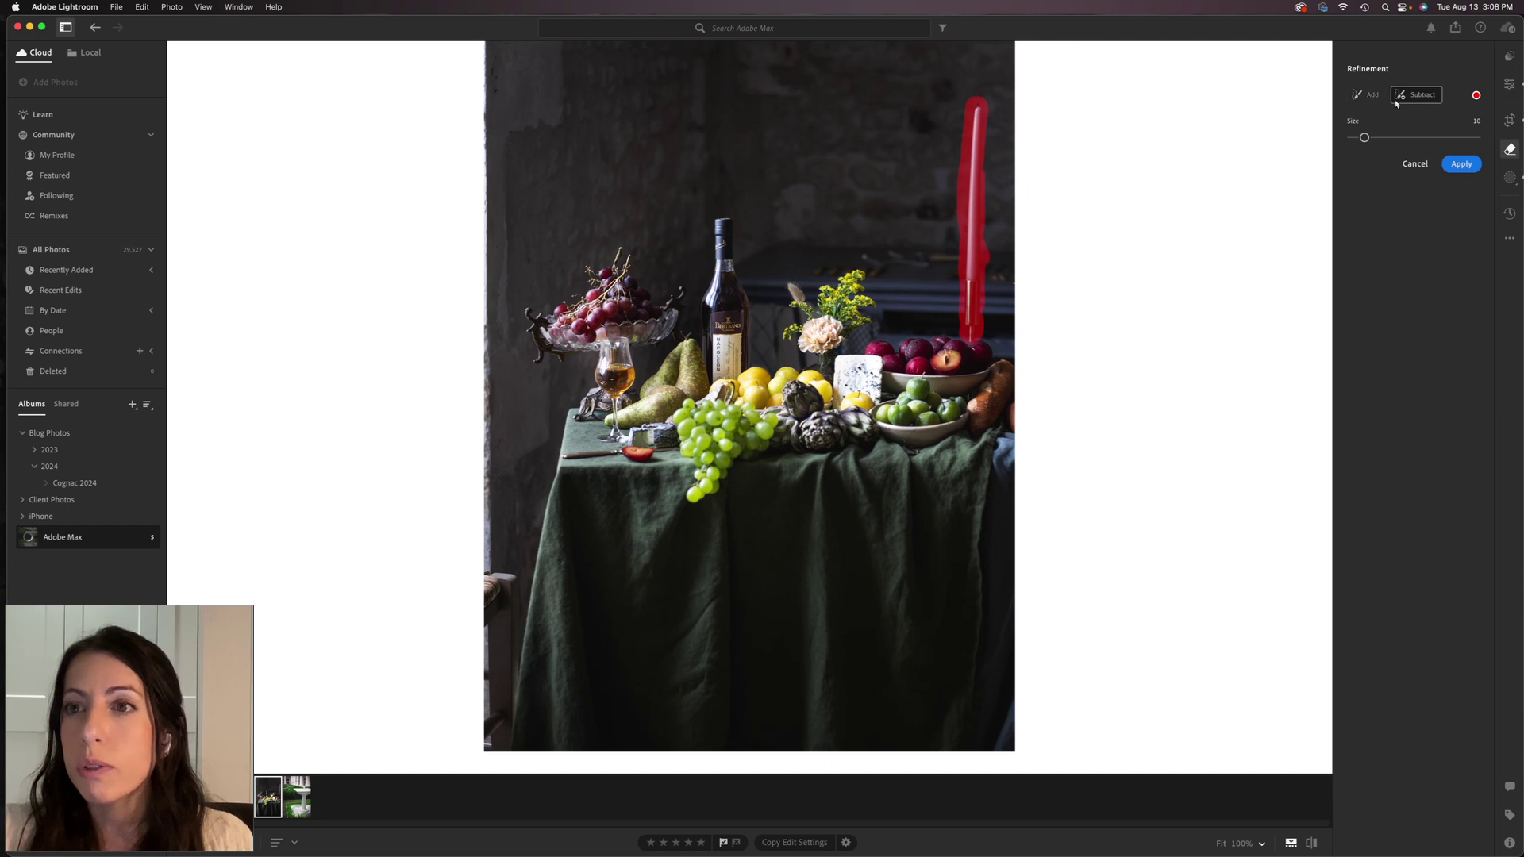
mouse_move(949, 156)
left_mouse_down()
mouse_move(952, 198)
mouse_move(951, 139)
left_mouse_up()
left_click(1363, 97)
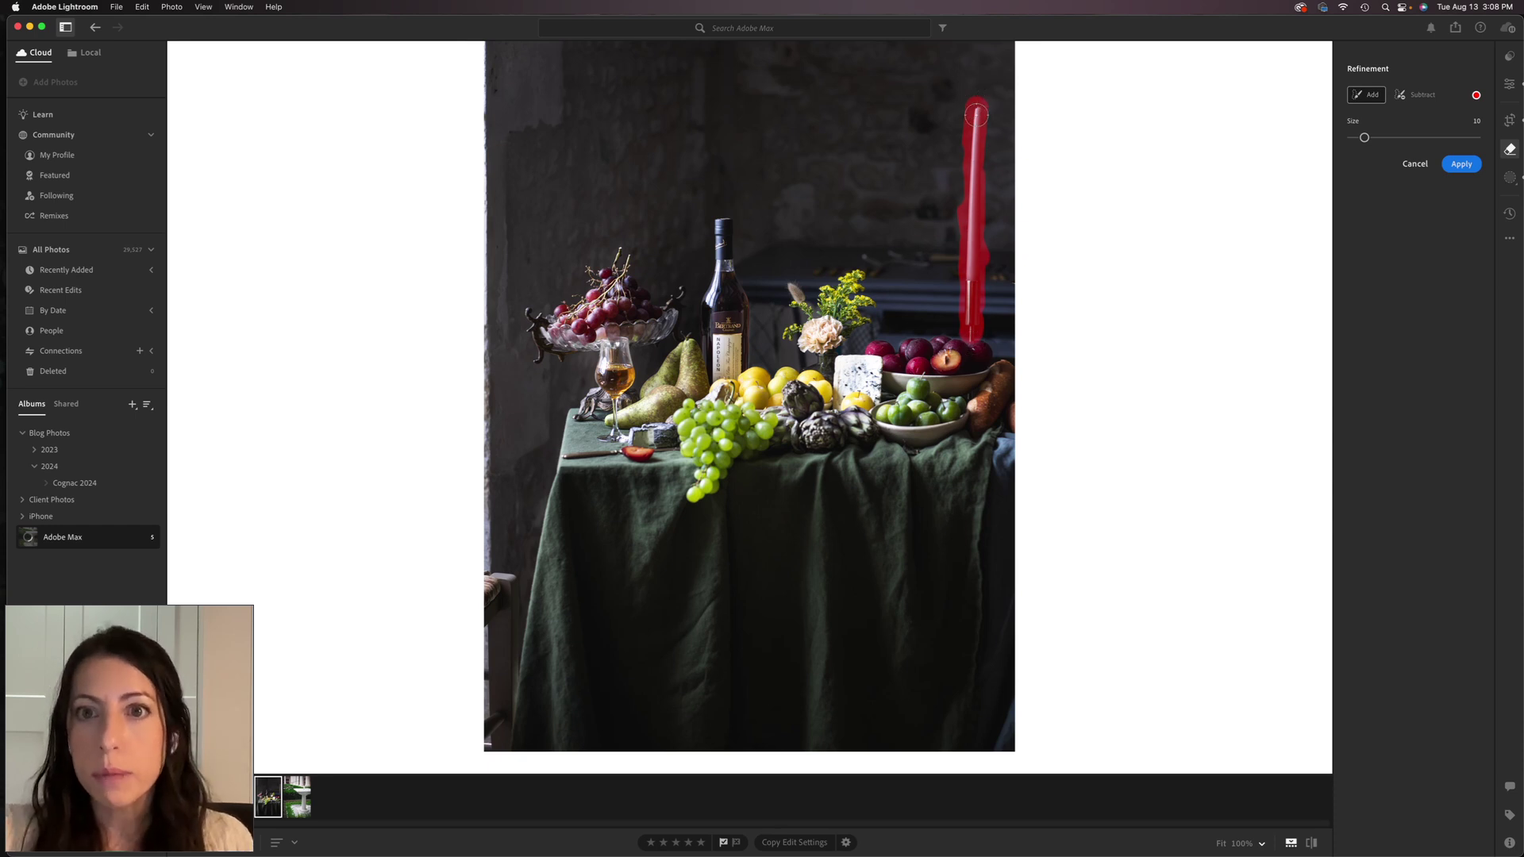
left_click(1469, 168)
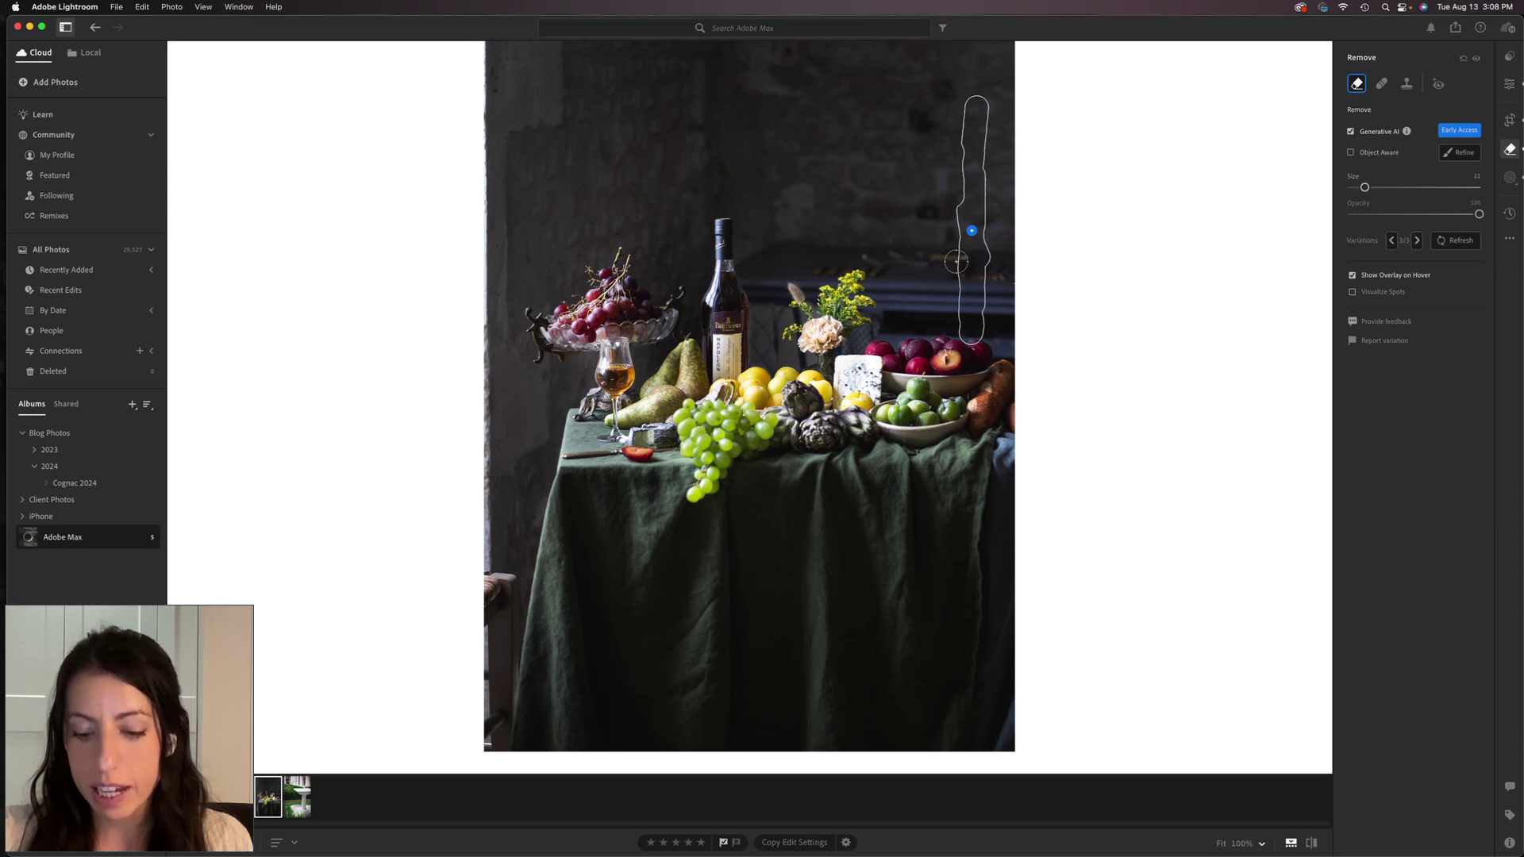
- Compare the generated variations of the candle removal up close
key("super+equal")
scroll(1078, 159, "up", 3)
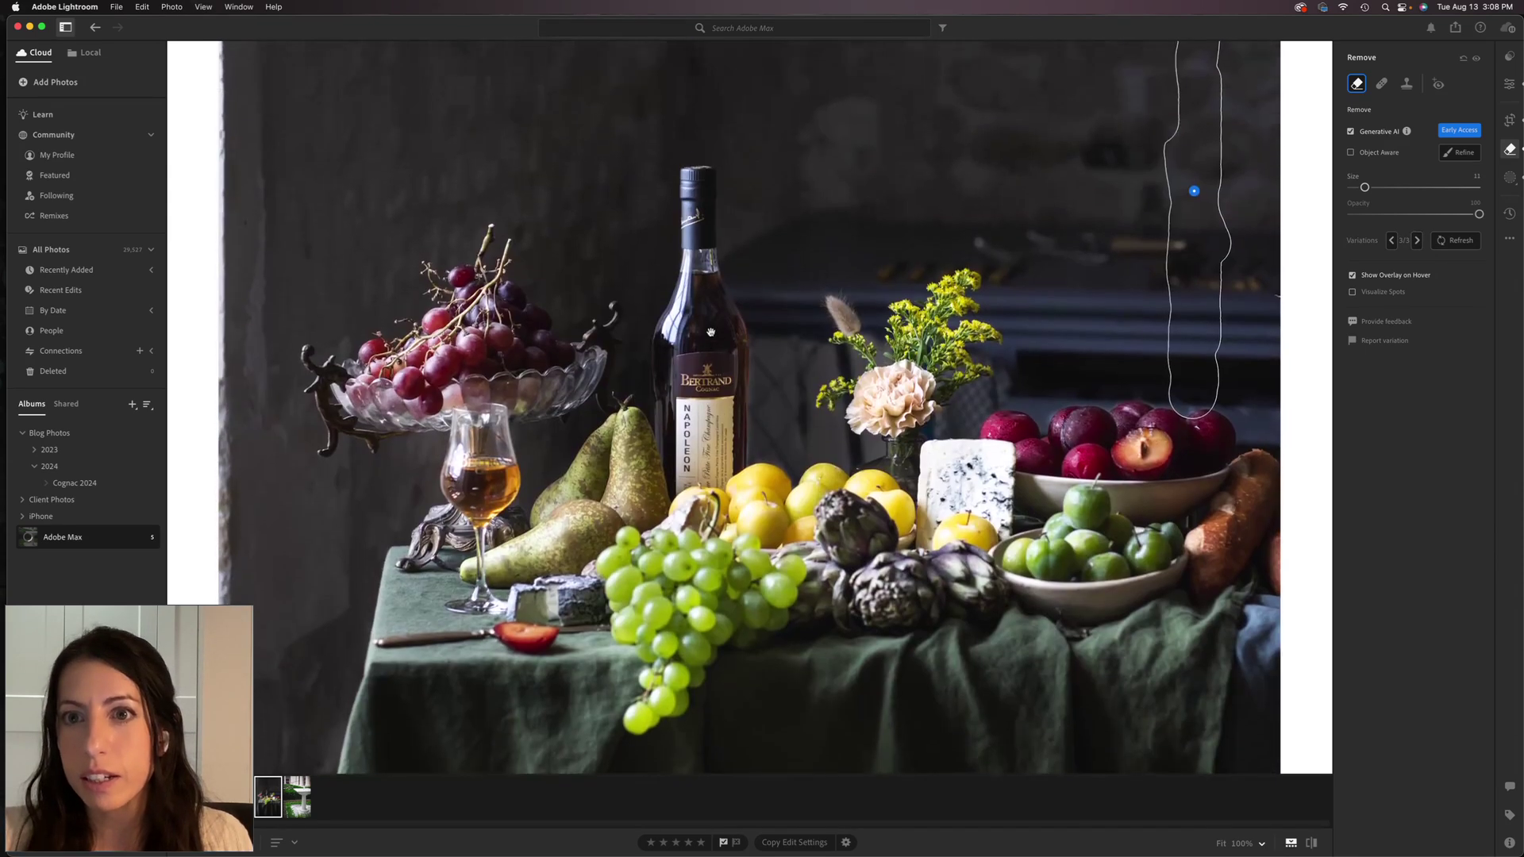
left_click(1390, 241)
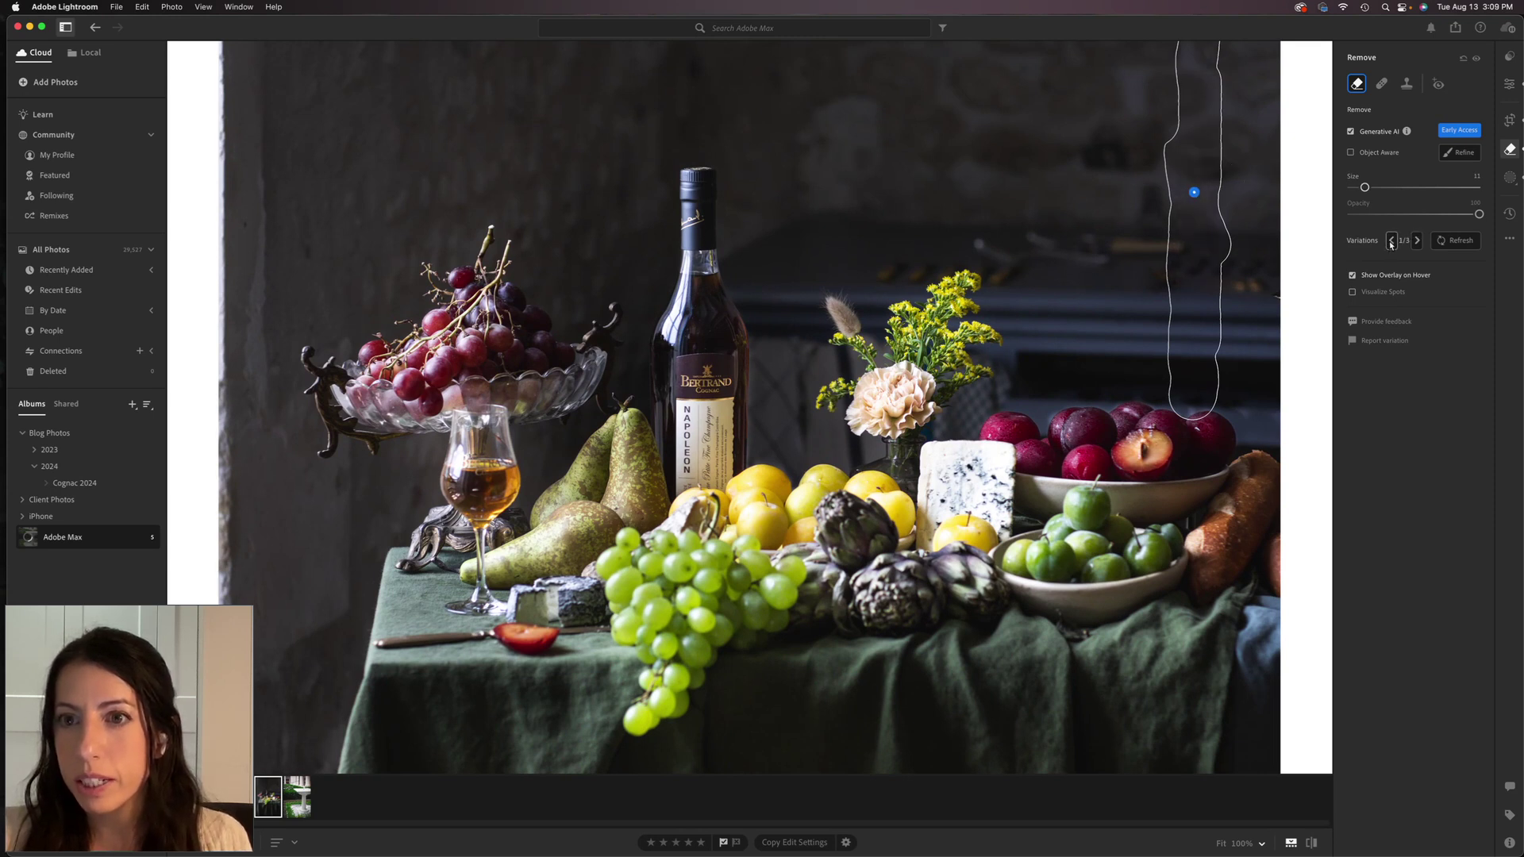
left_click(1390, 241)
left_click(1391, 242)
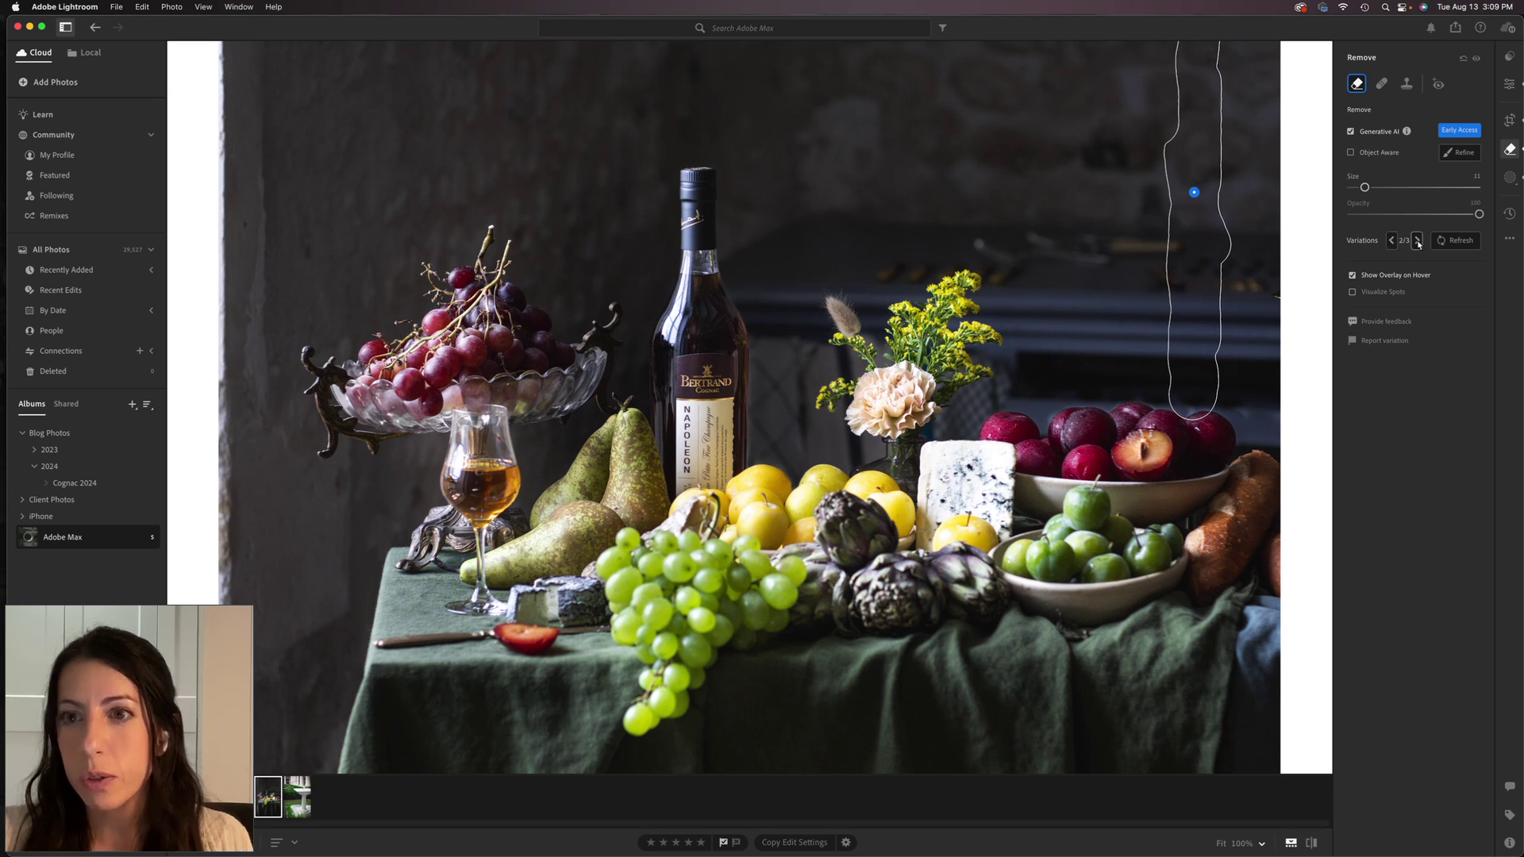
scroll(1251, 163, "up", 3)
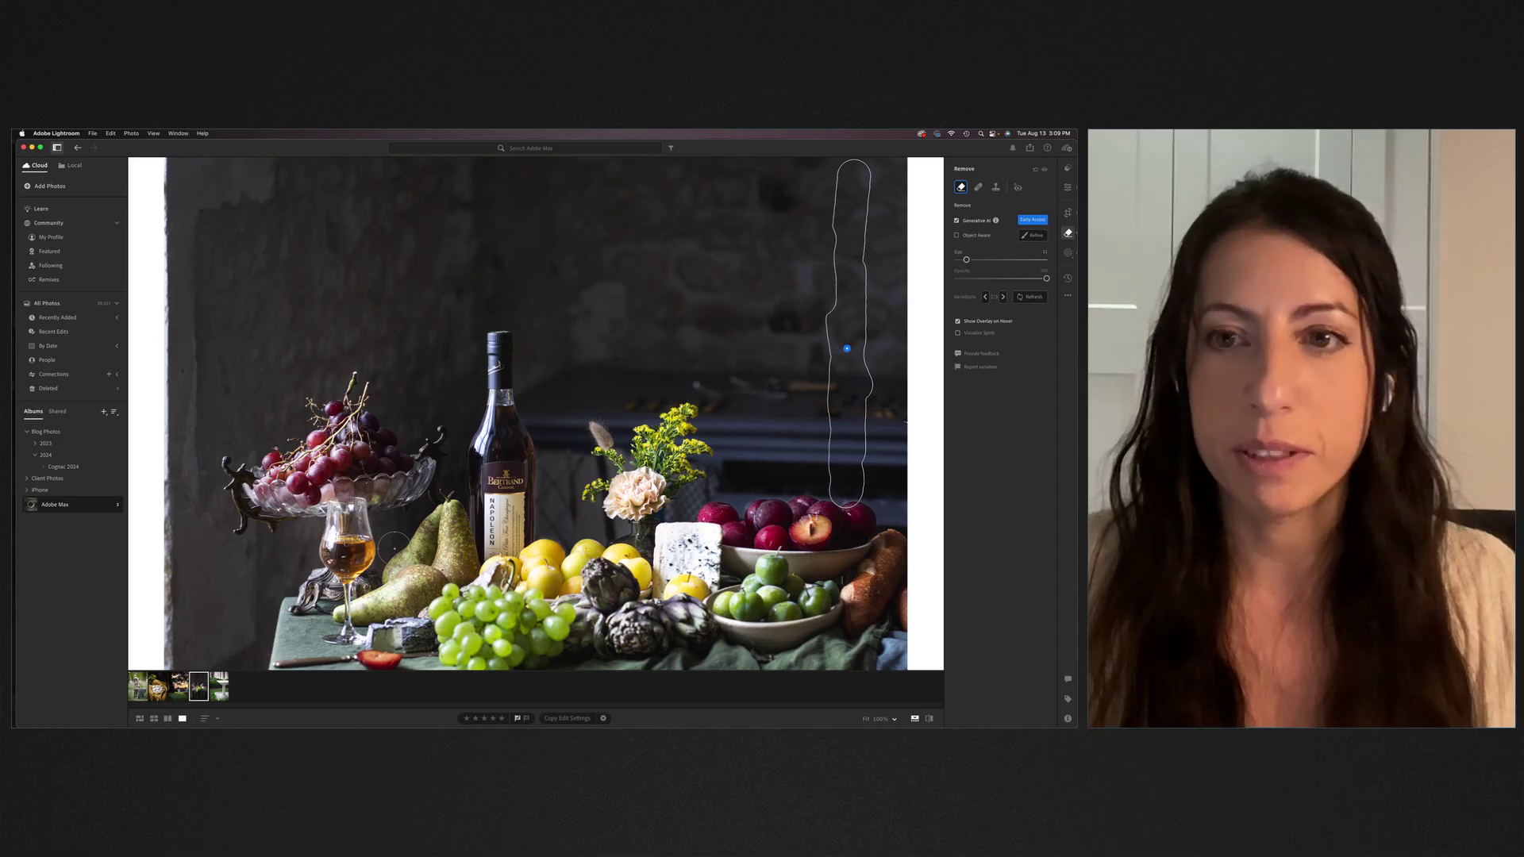
key("z")
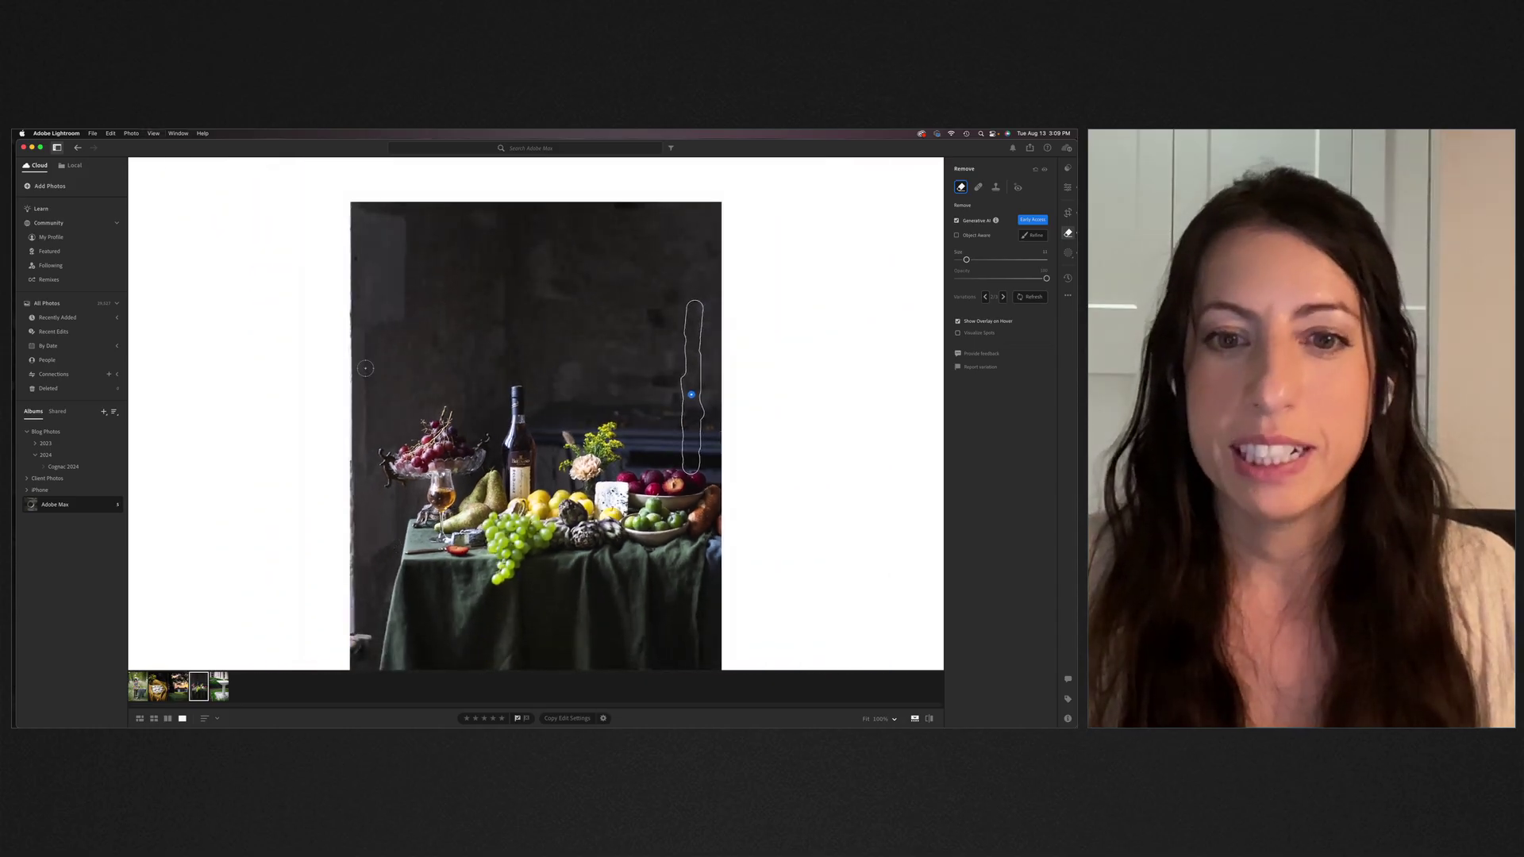
scroll(635, 484, "down", 3)
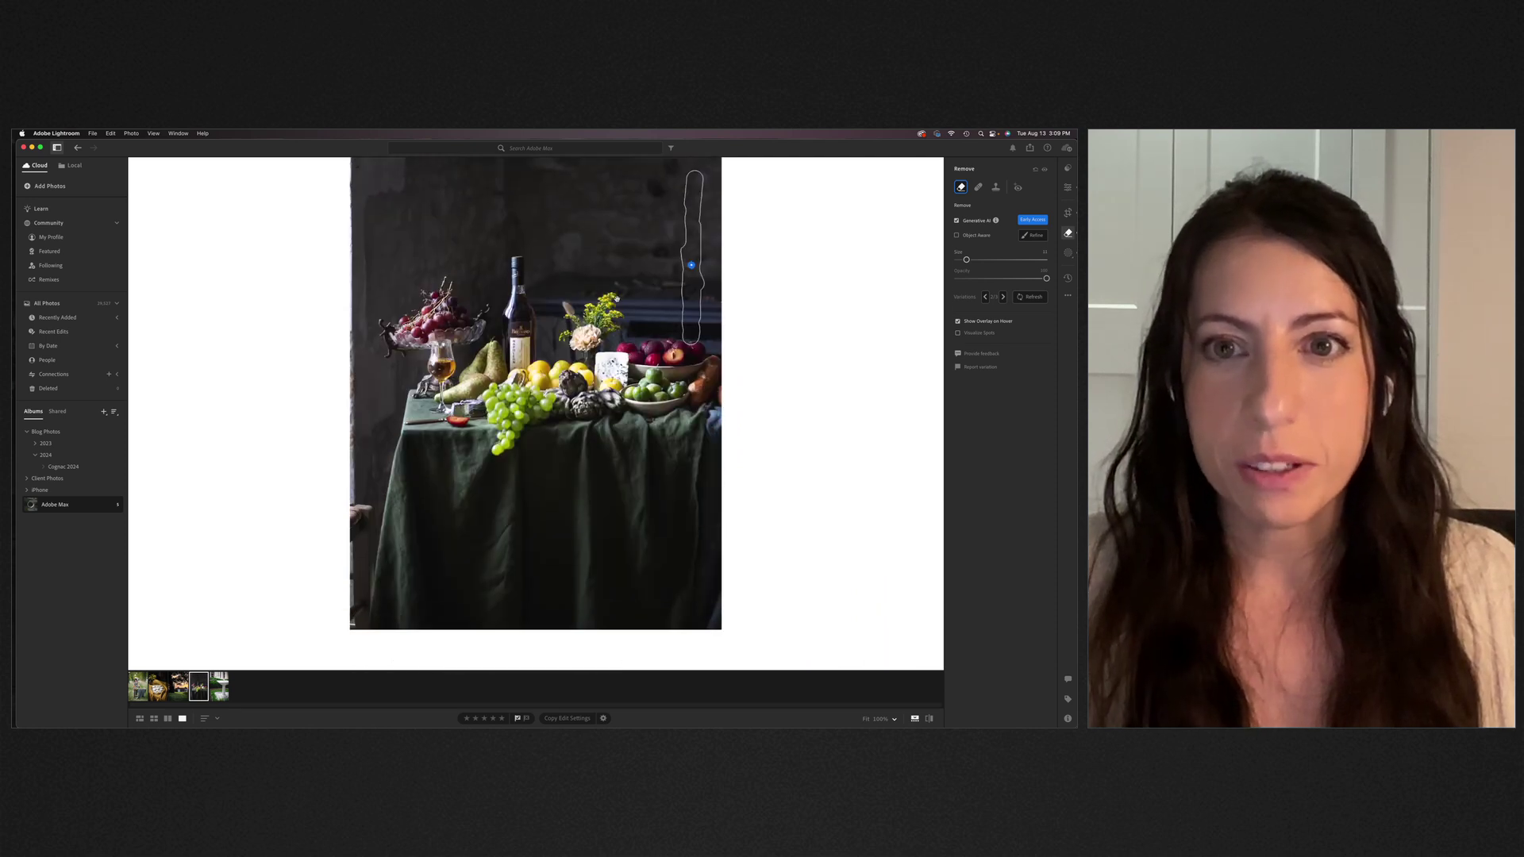
scroll(616, 359, "up", 1)
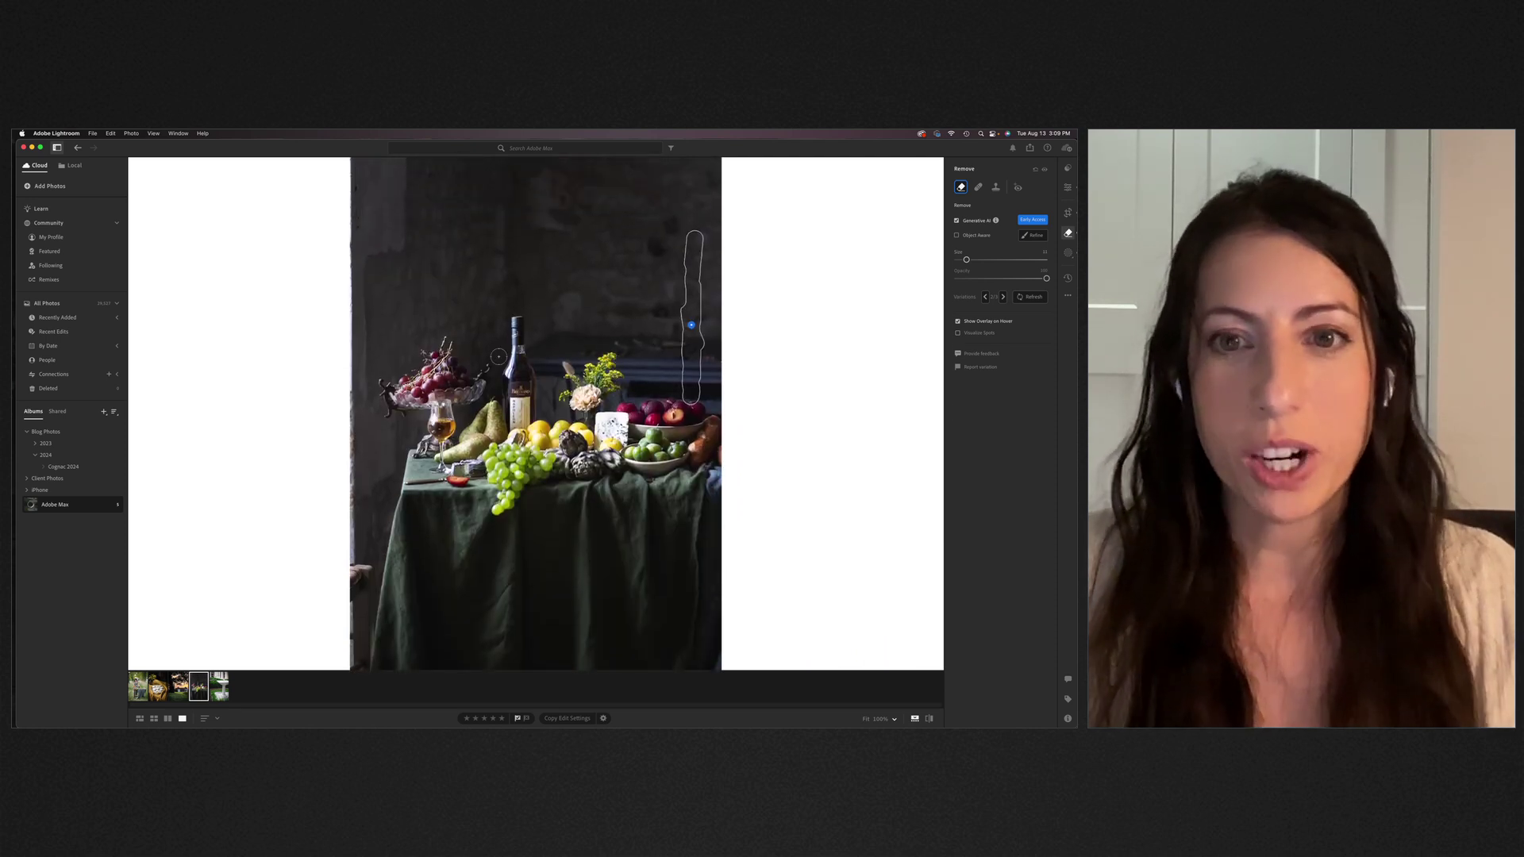
- Open the fountain photo for editing and apply Lens Blur to it
left_click(219, 698)
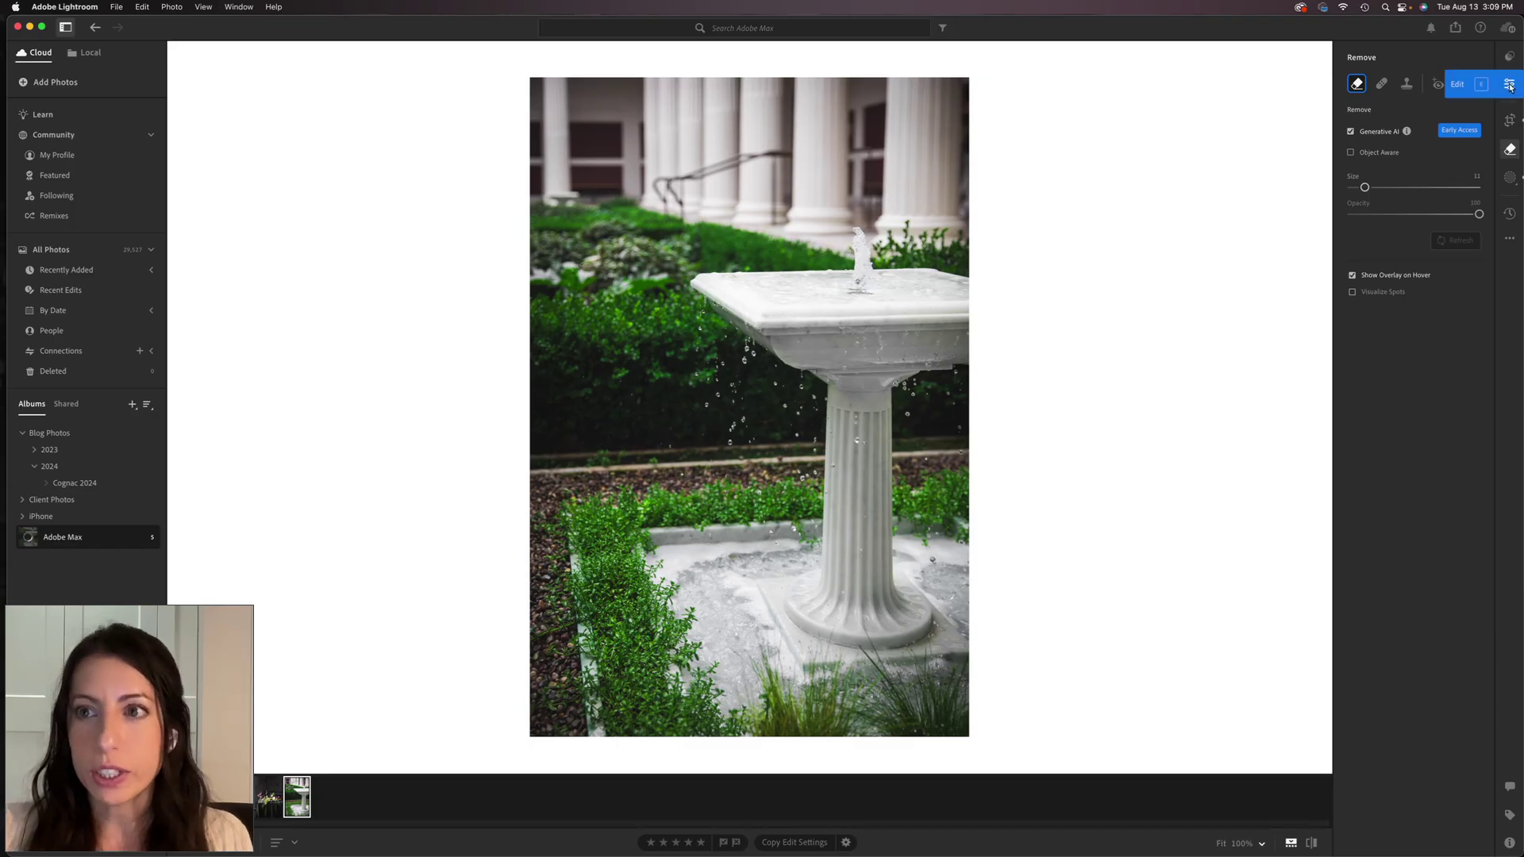
left_click(1510, 86)
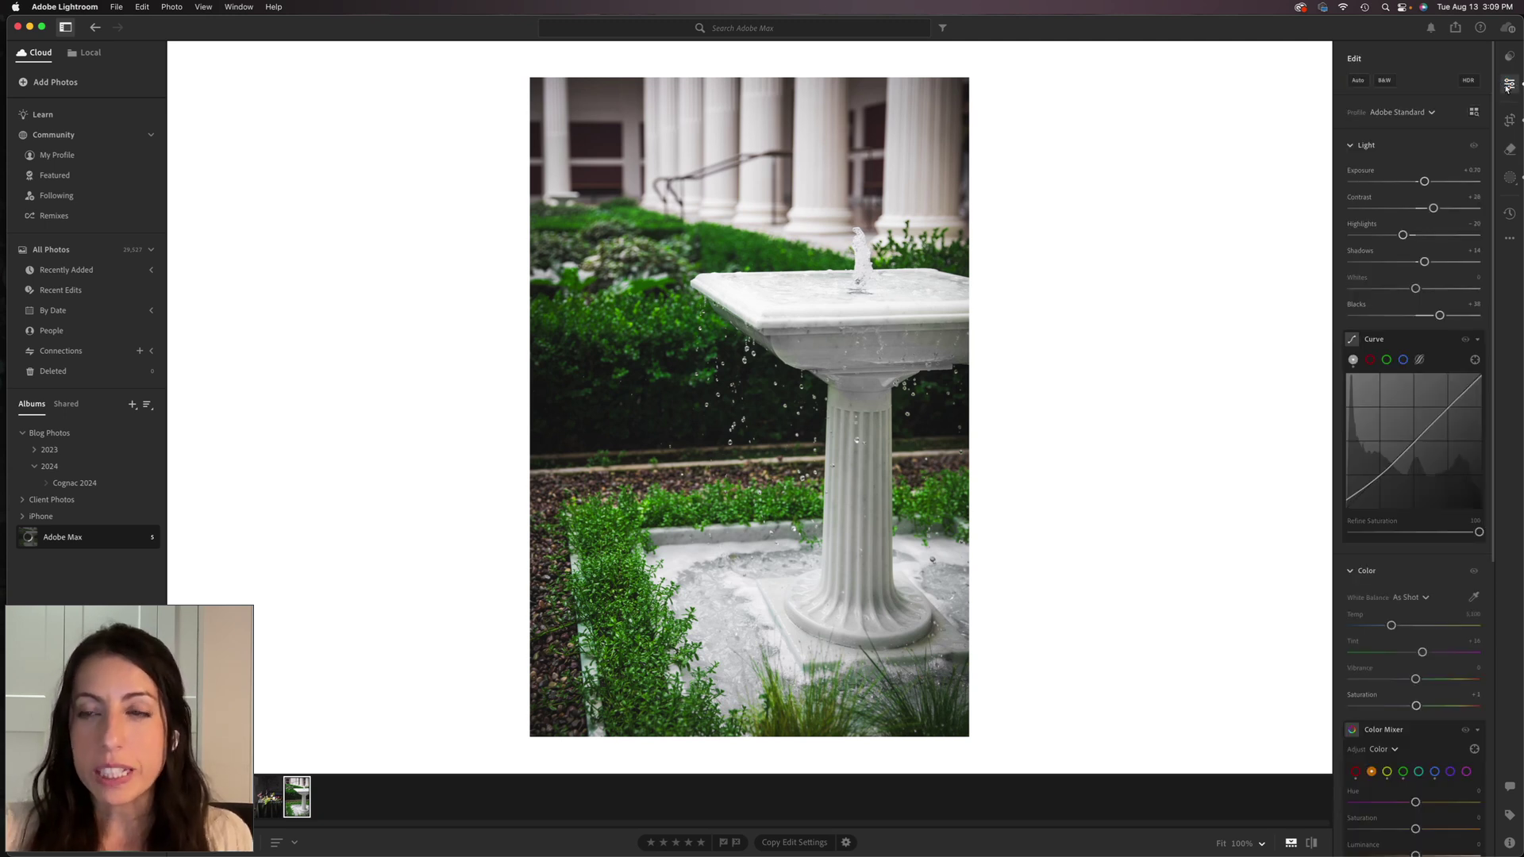
scroll(1422, 314, "down", 5)
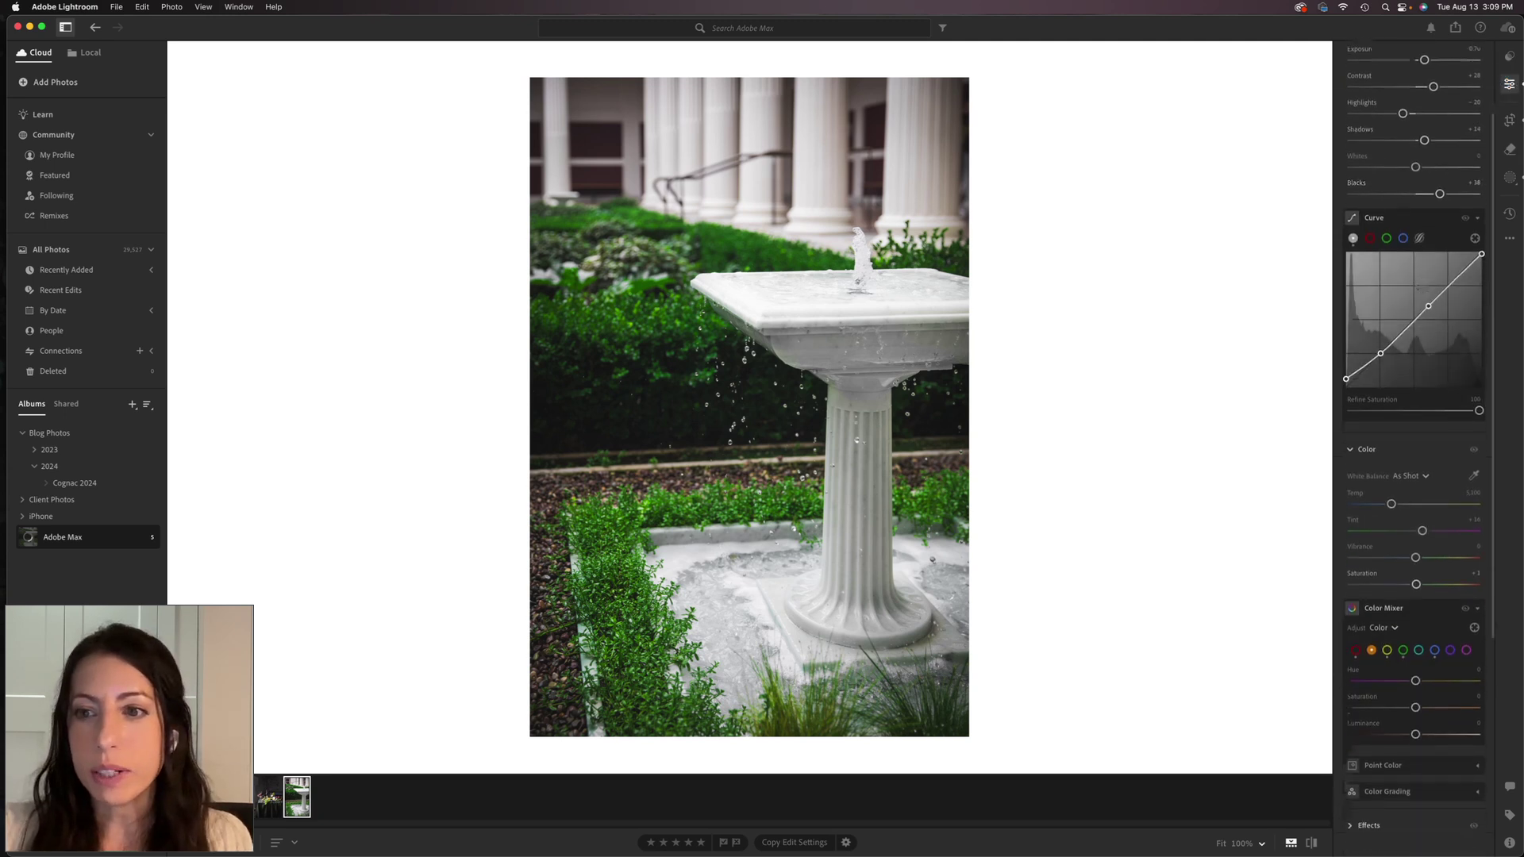
scroll(1423, 314, "down", 2)
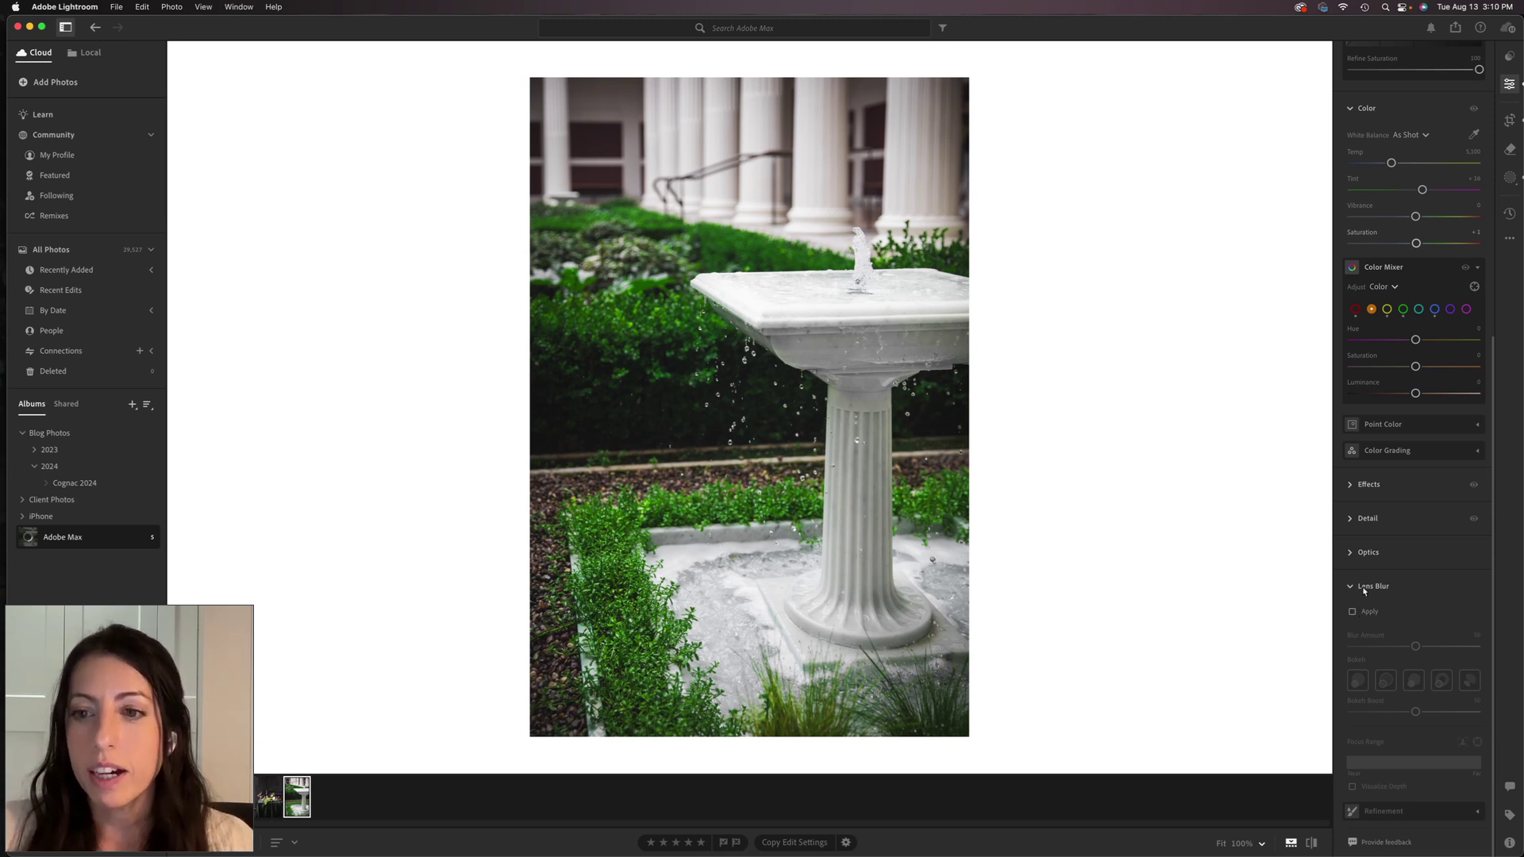
left_click(1352, 612)
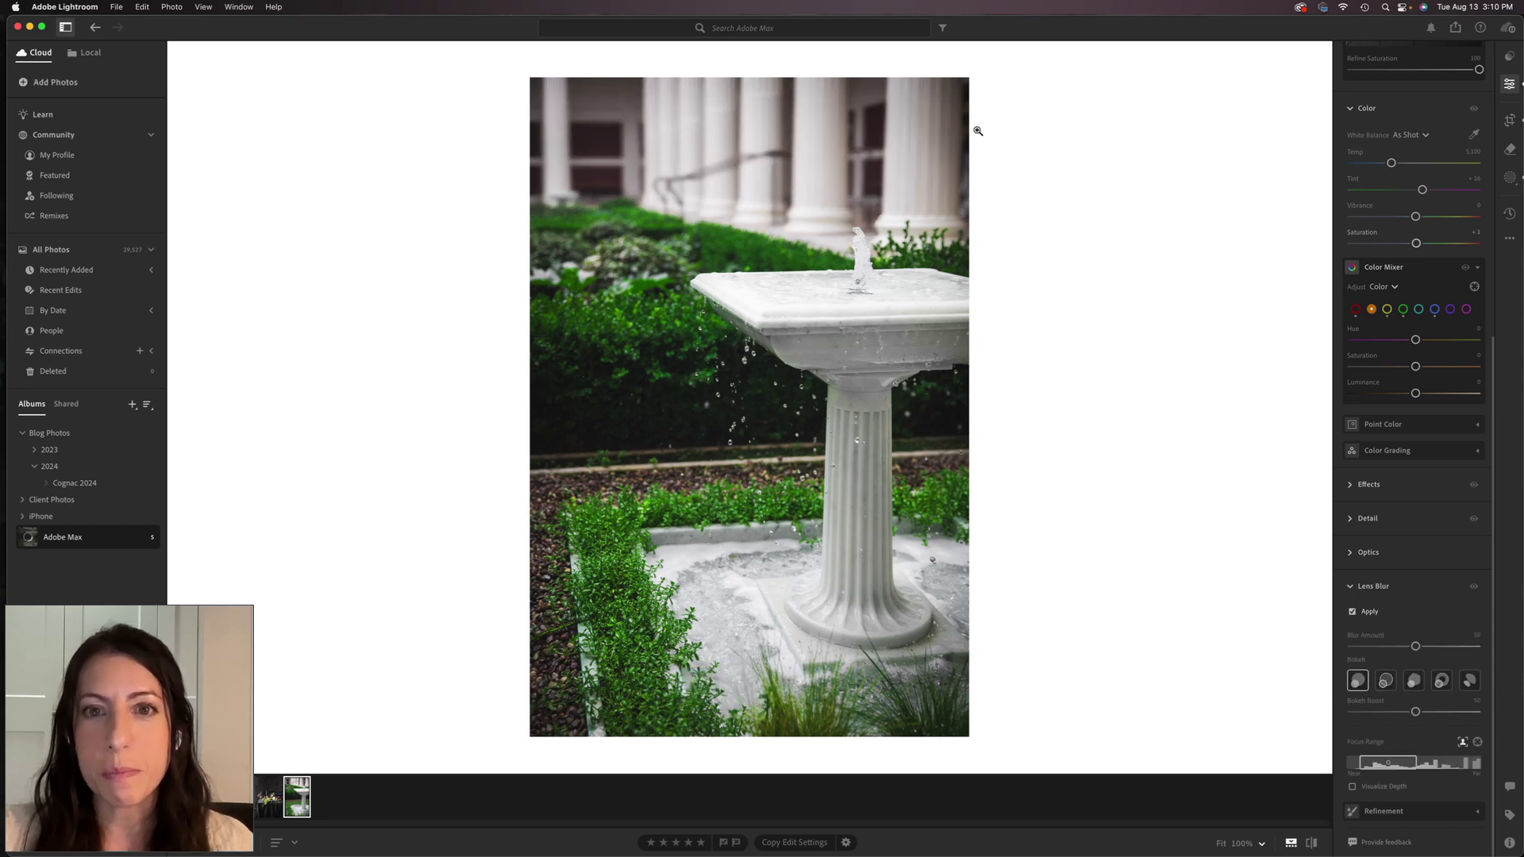
- Compare the fountain photo with and without Lens Blur up close, and inspect the blur from the background columns down to the basin
key("super+equal")
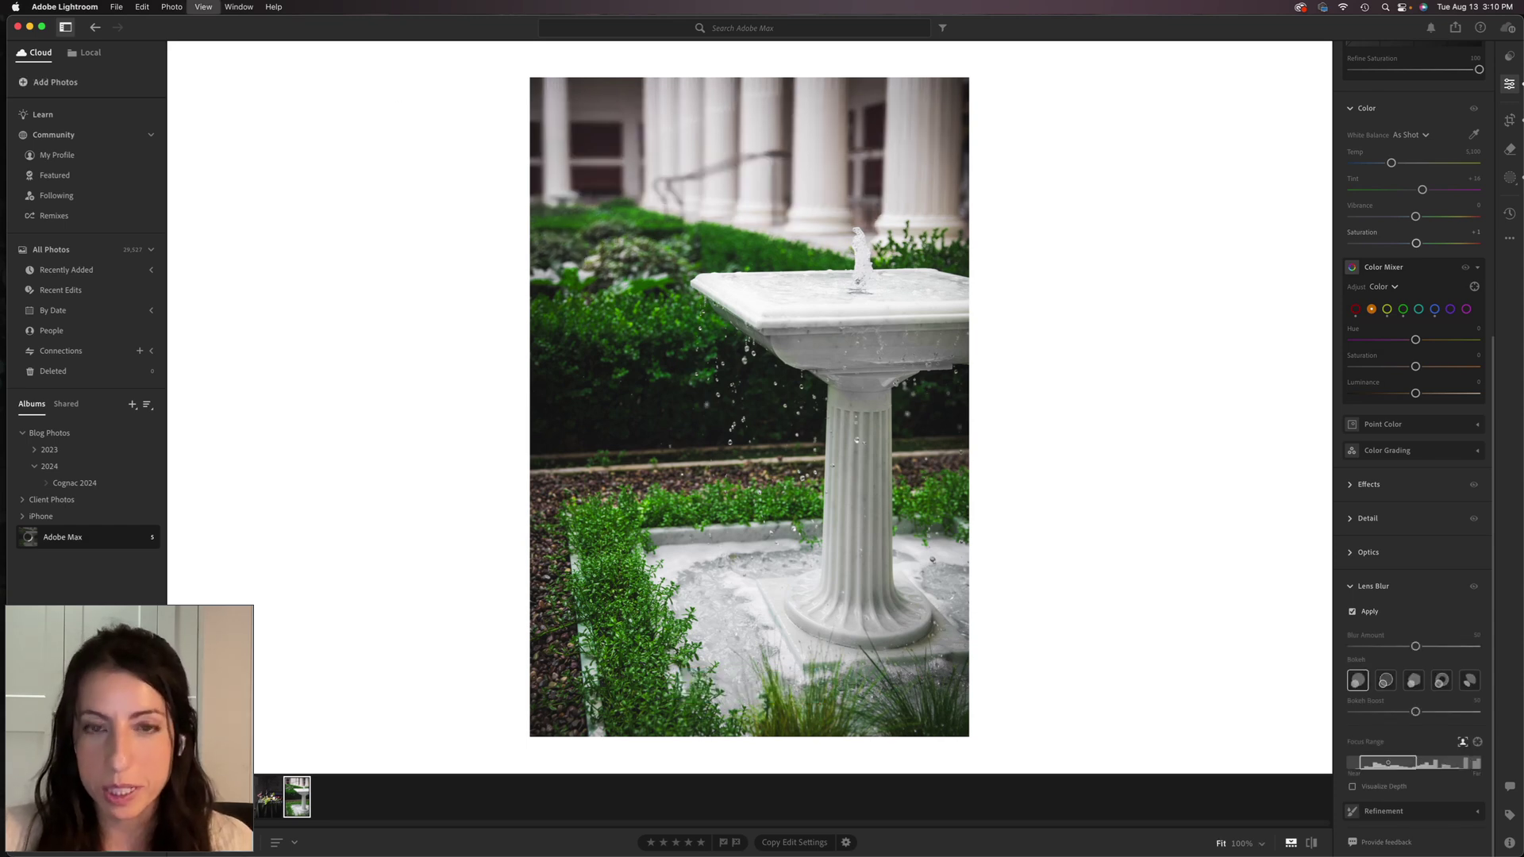
scroll(917, 158, "up", 5)
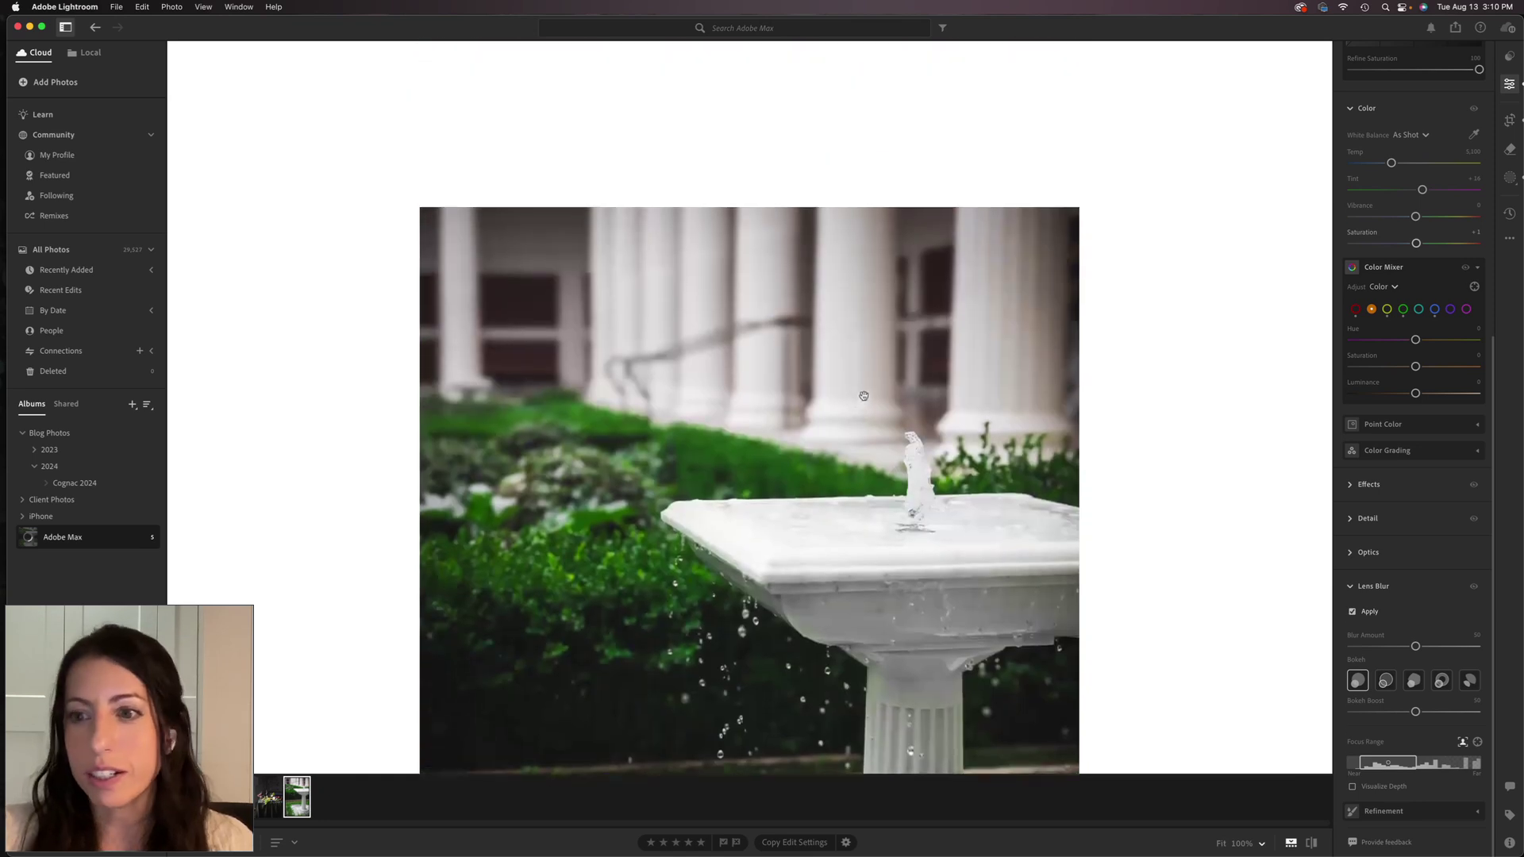
left_click(1473, 586)
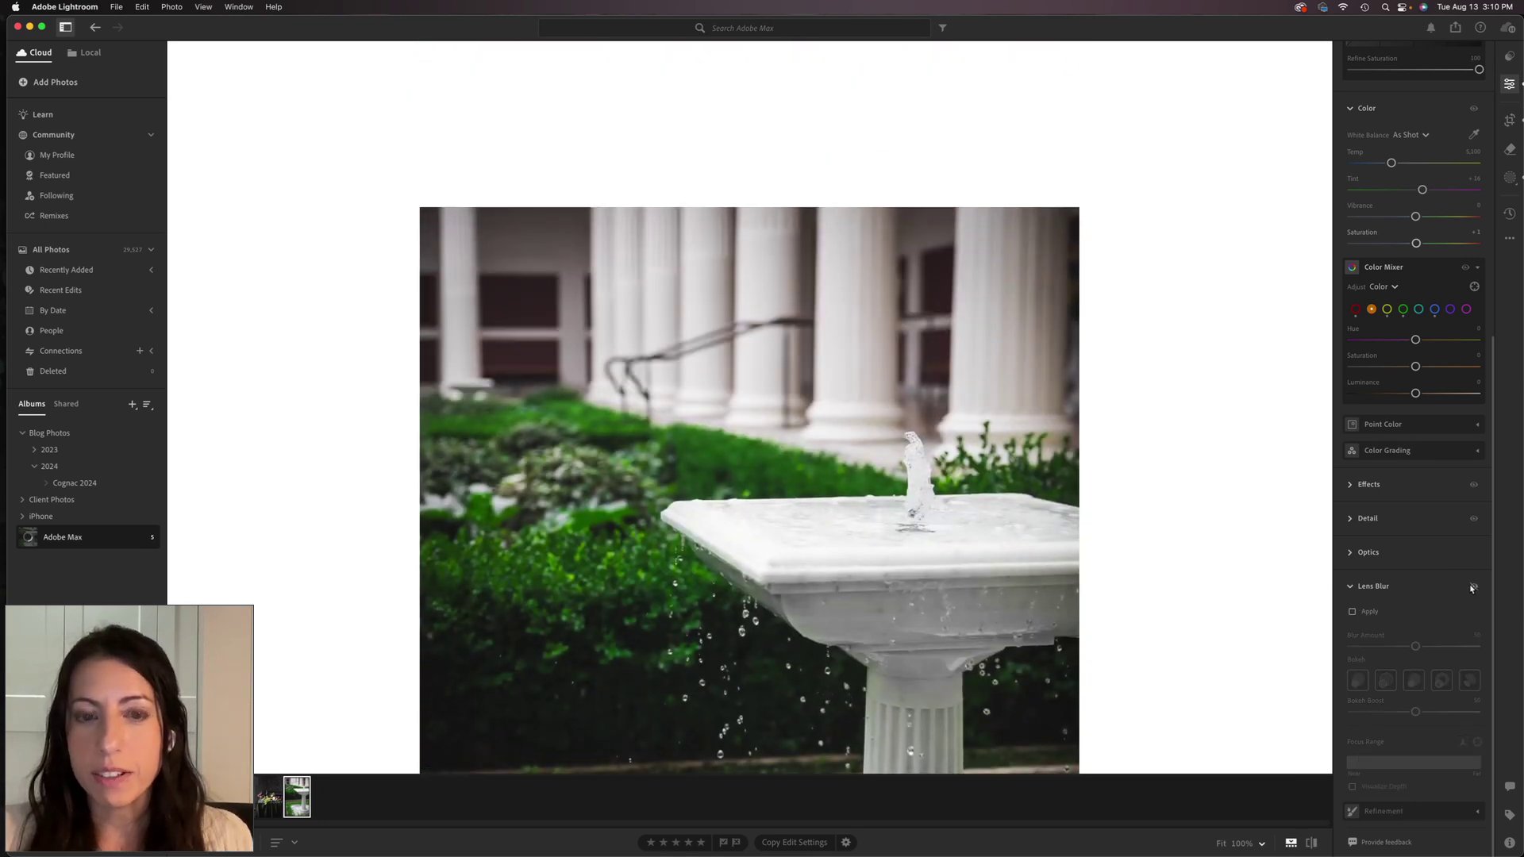
left_click(1473, 587)
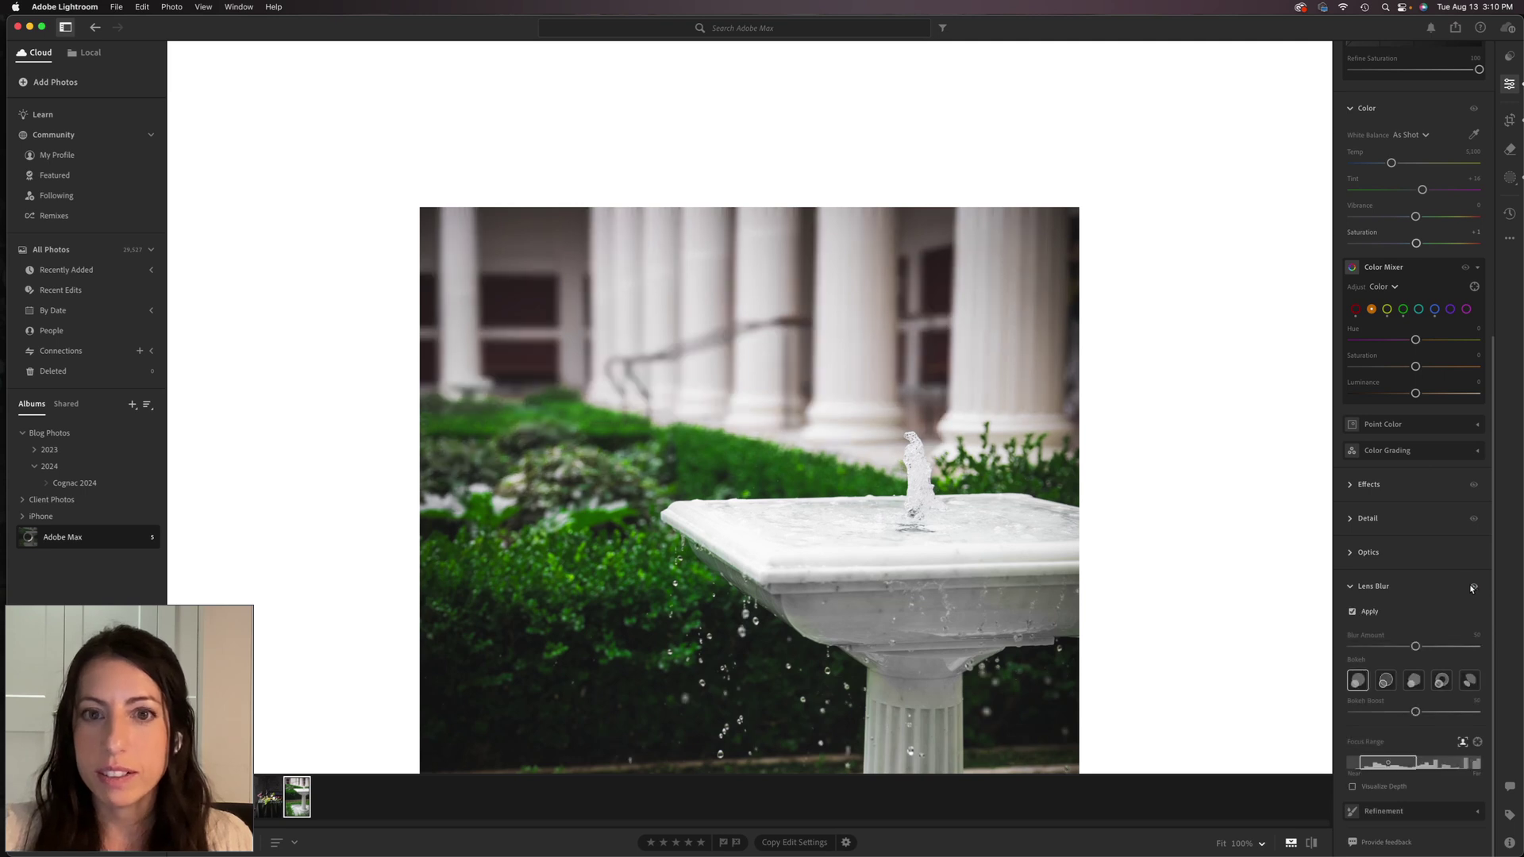
left_click_drag(969, 550, 972, 295)
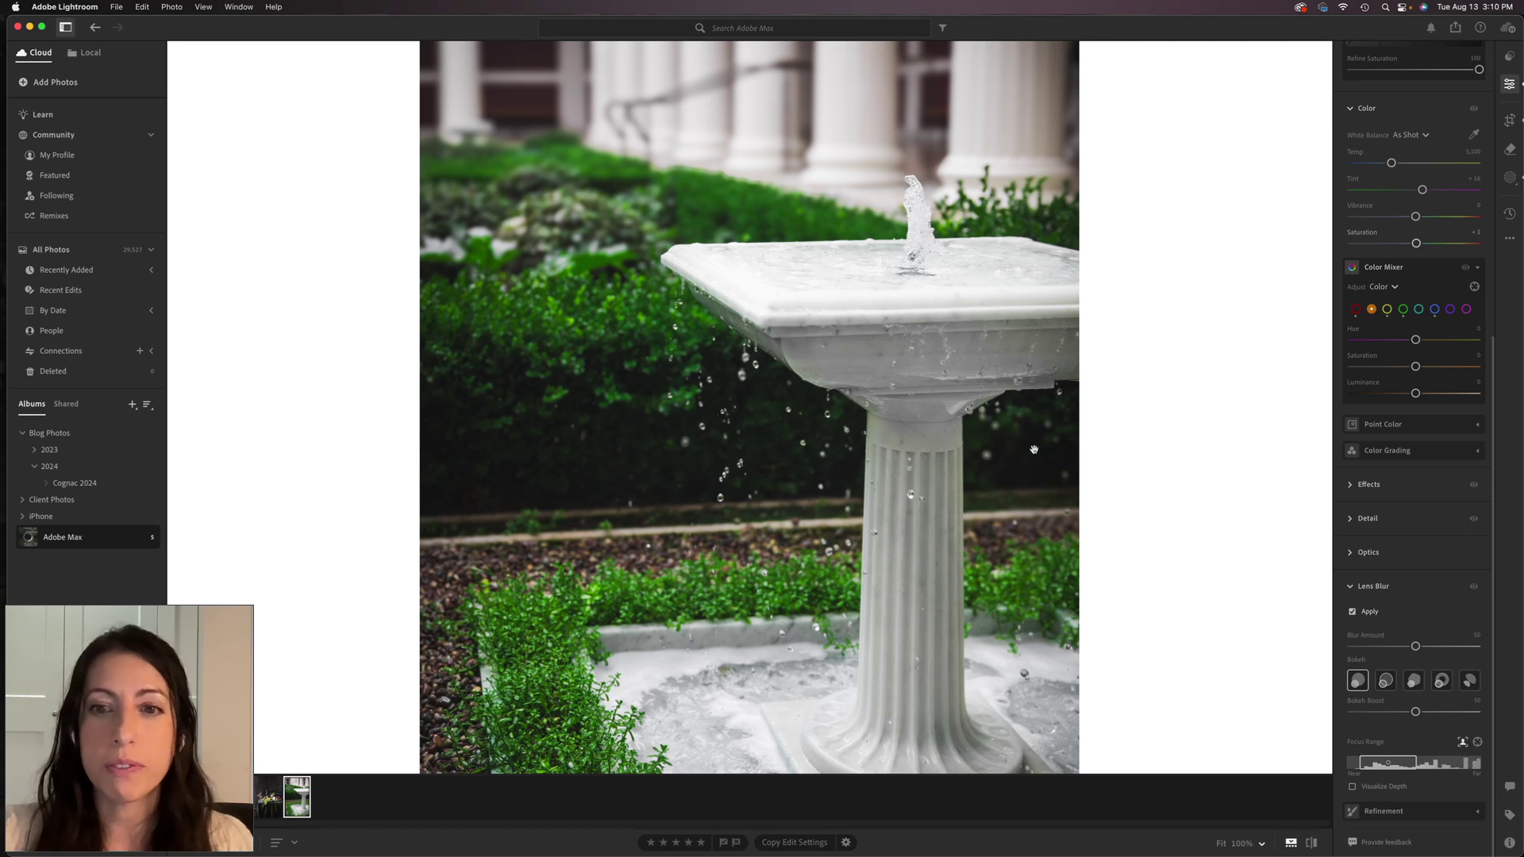
left_click_drag(1033, 449, 1030, 462)
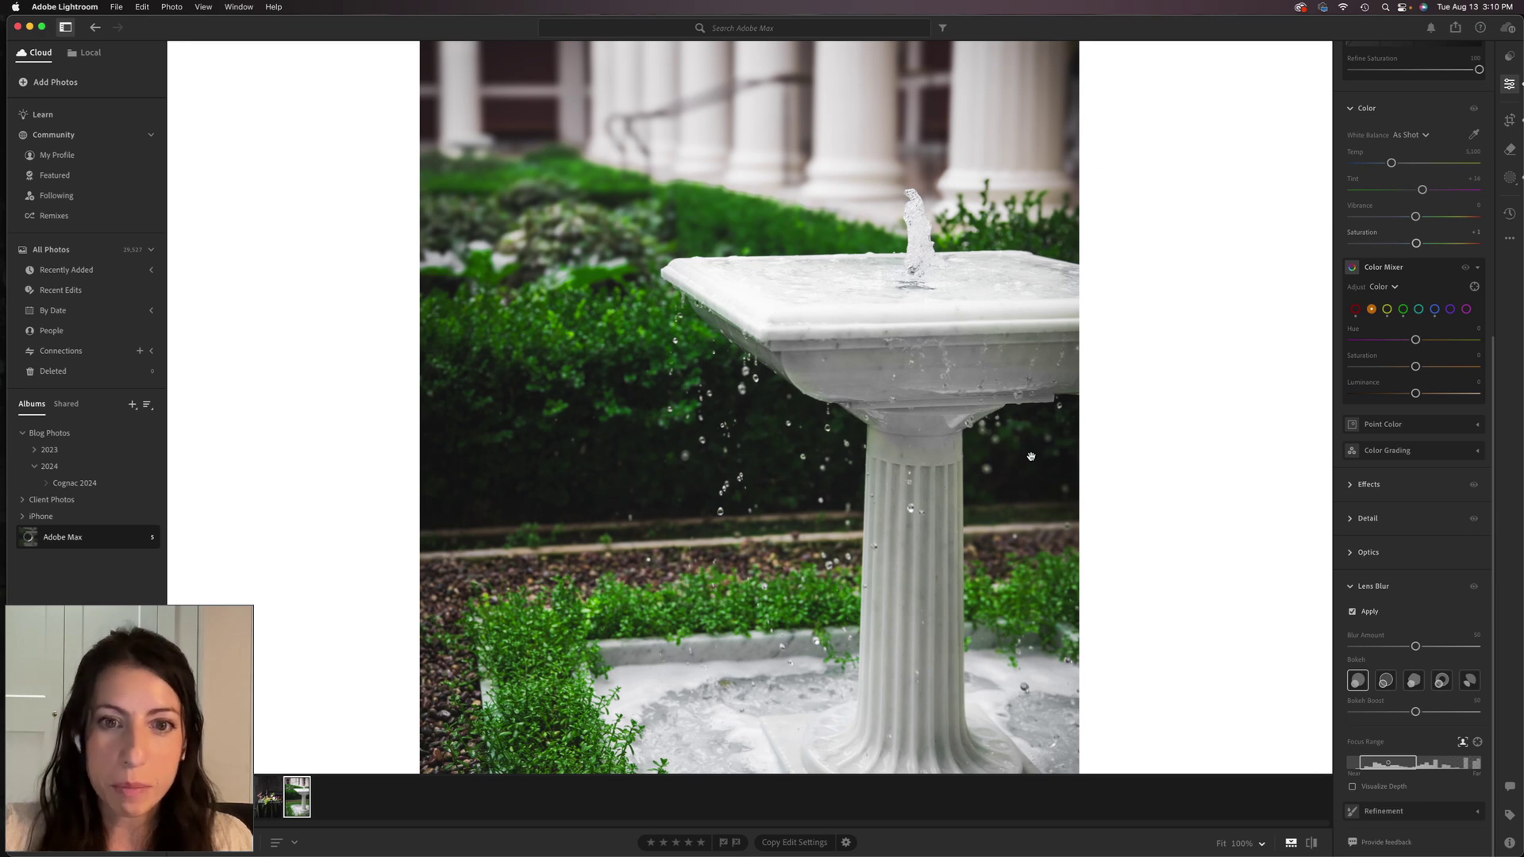
left_click_drag(1030, 456, 1010, 325)
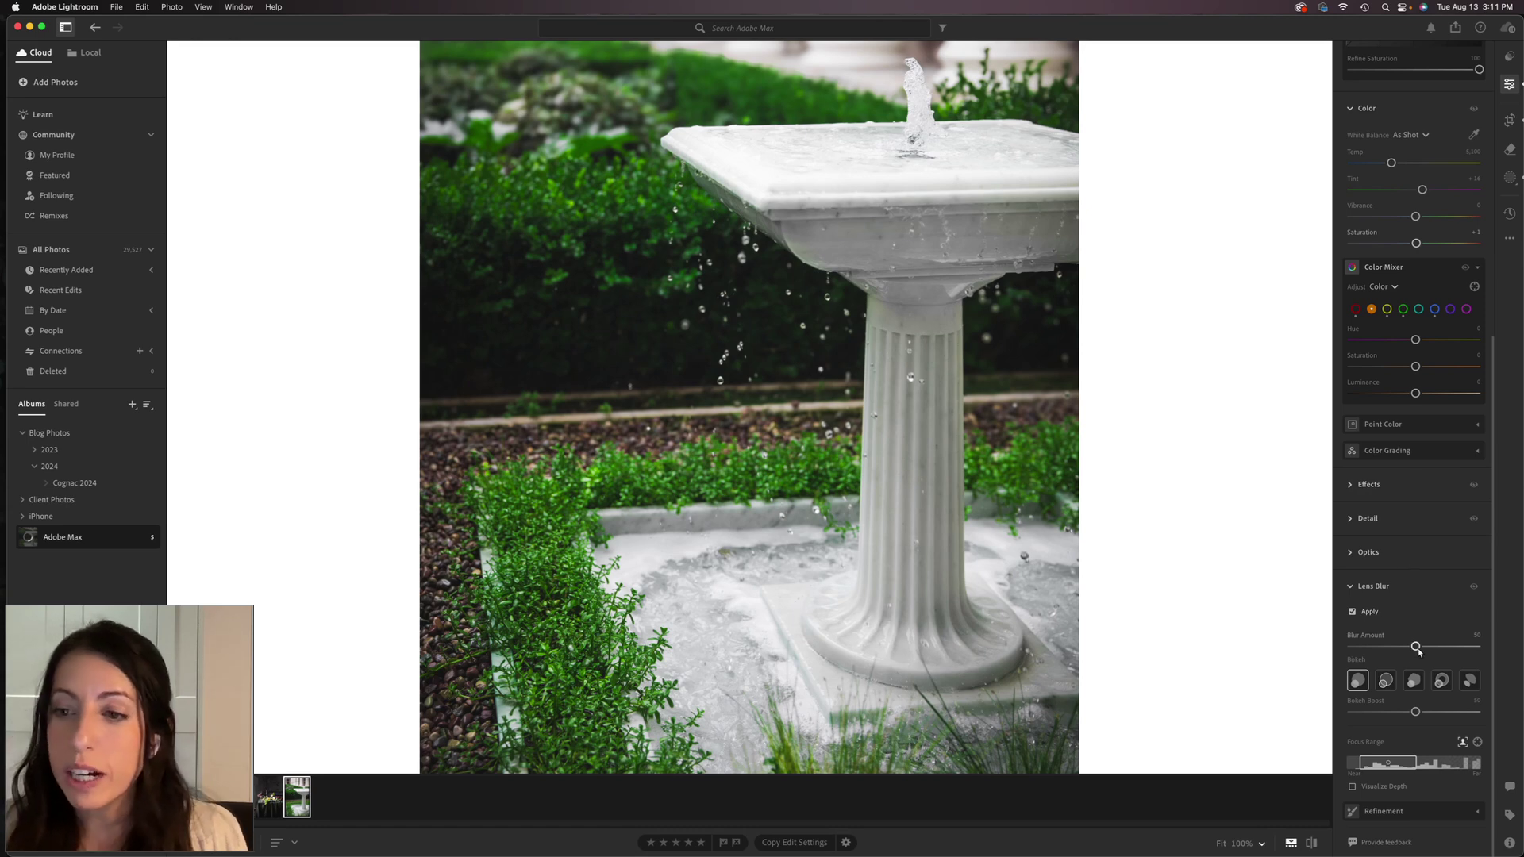
- Increase the fountain photo's Lens Blur amount to 89
left_click(1012, 189)
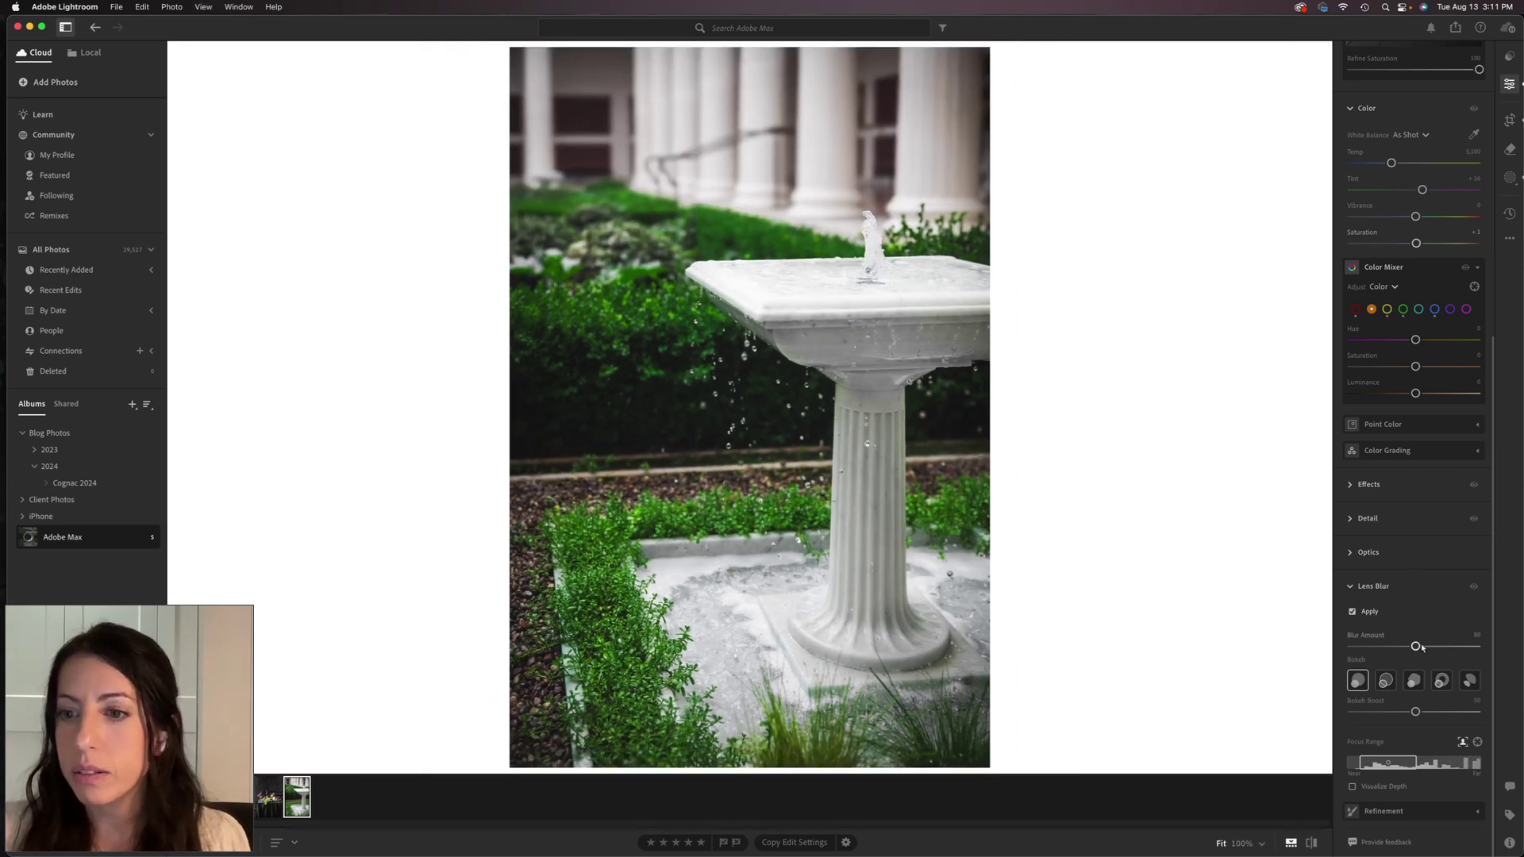
left_click_drag(1420, 647, 1465, 654)
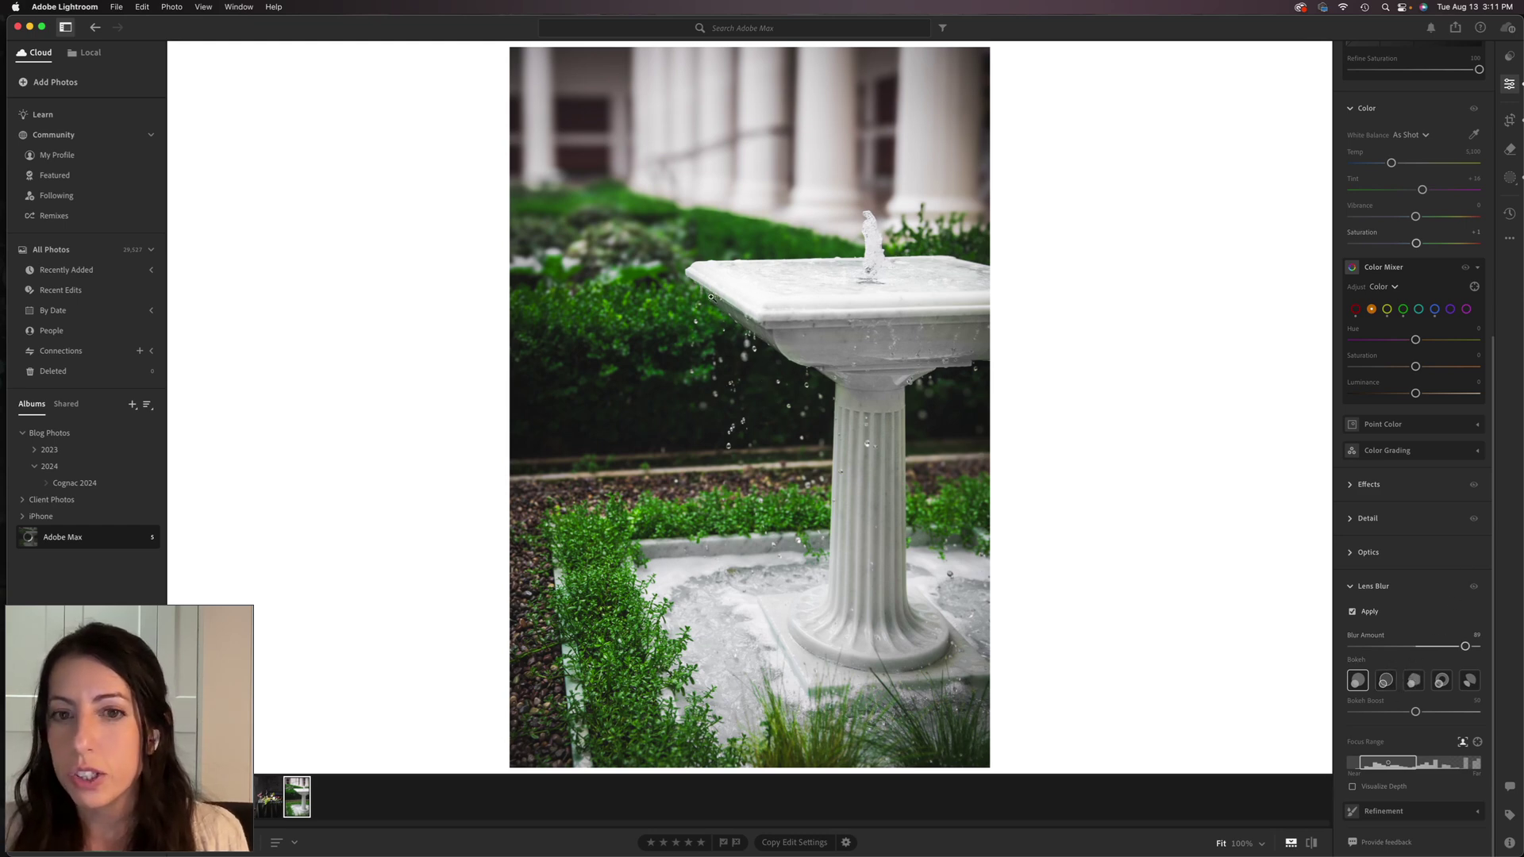
- Compare the bokeh styles on the water droplets up close and choose the fifth style
left_click(910, 404)
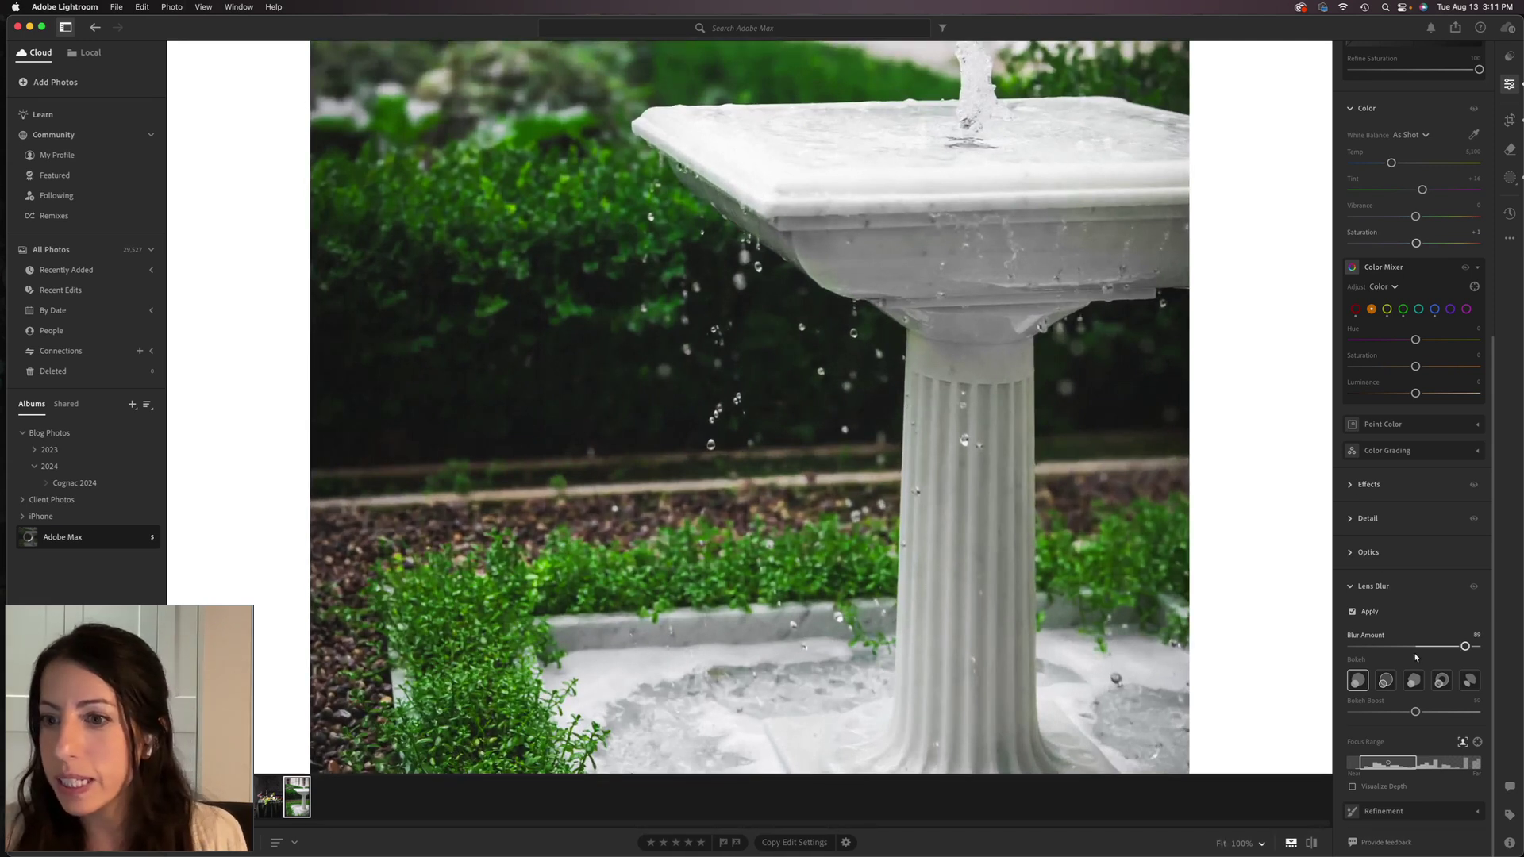
left_click(1388, 680)
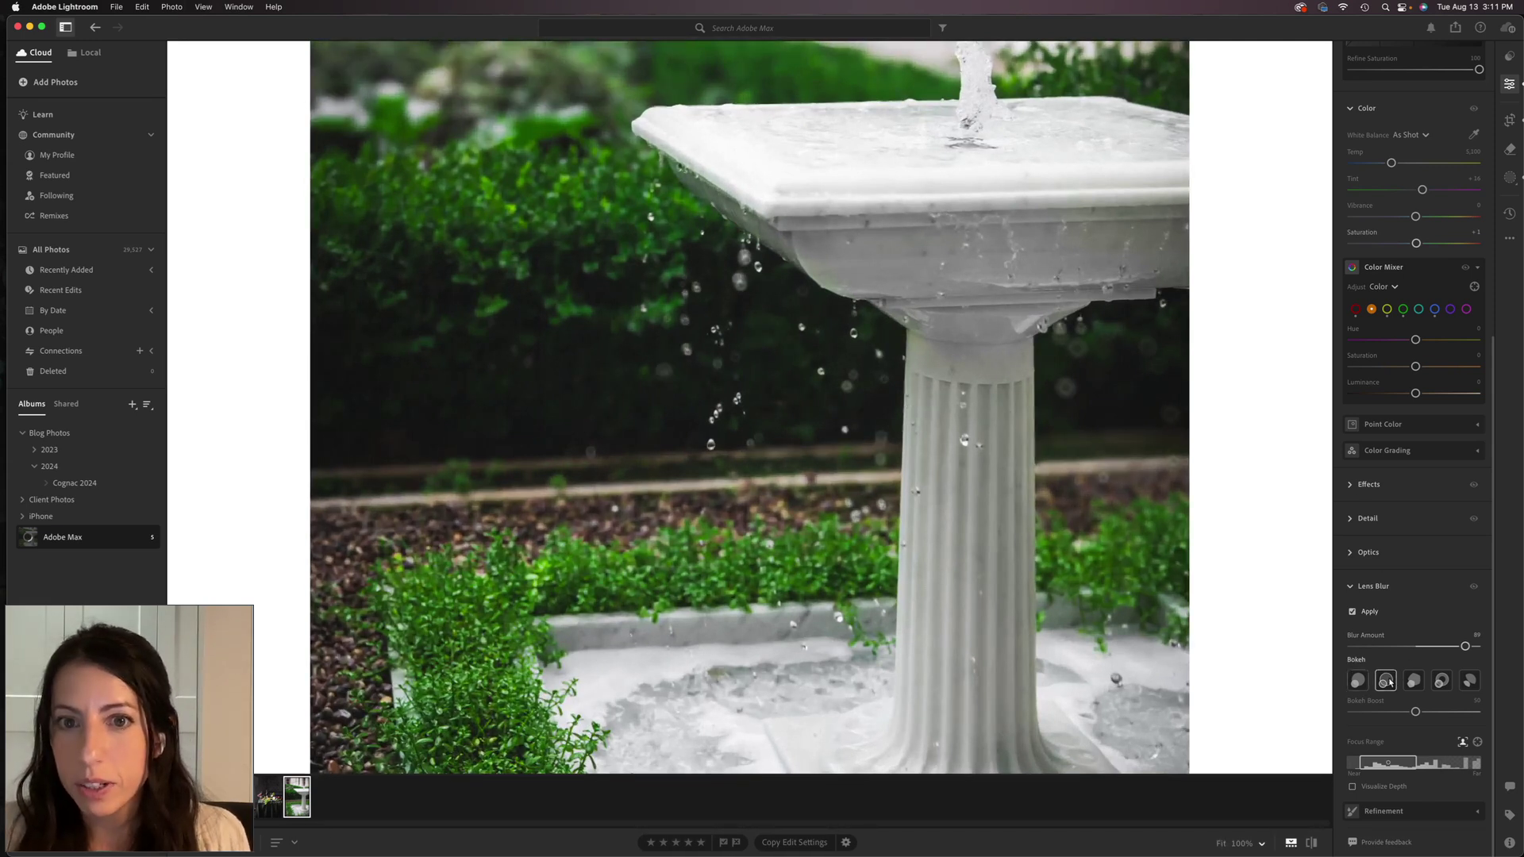
left_click(822, 260)
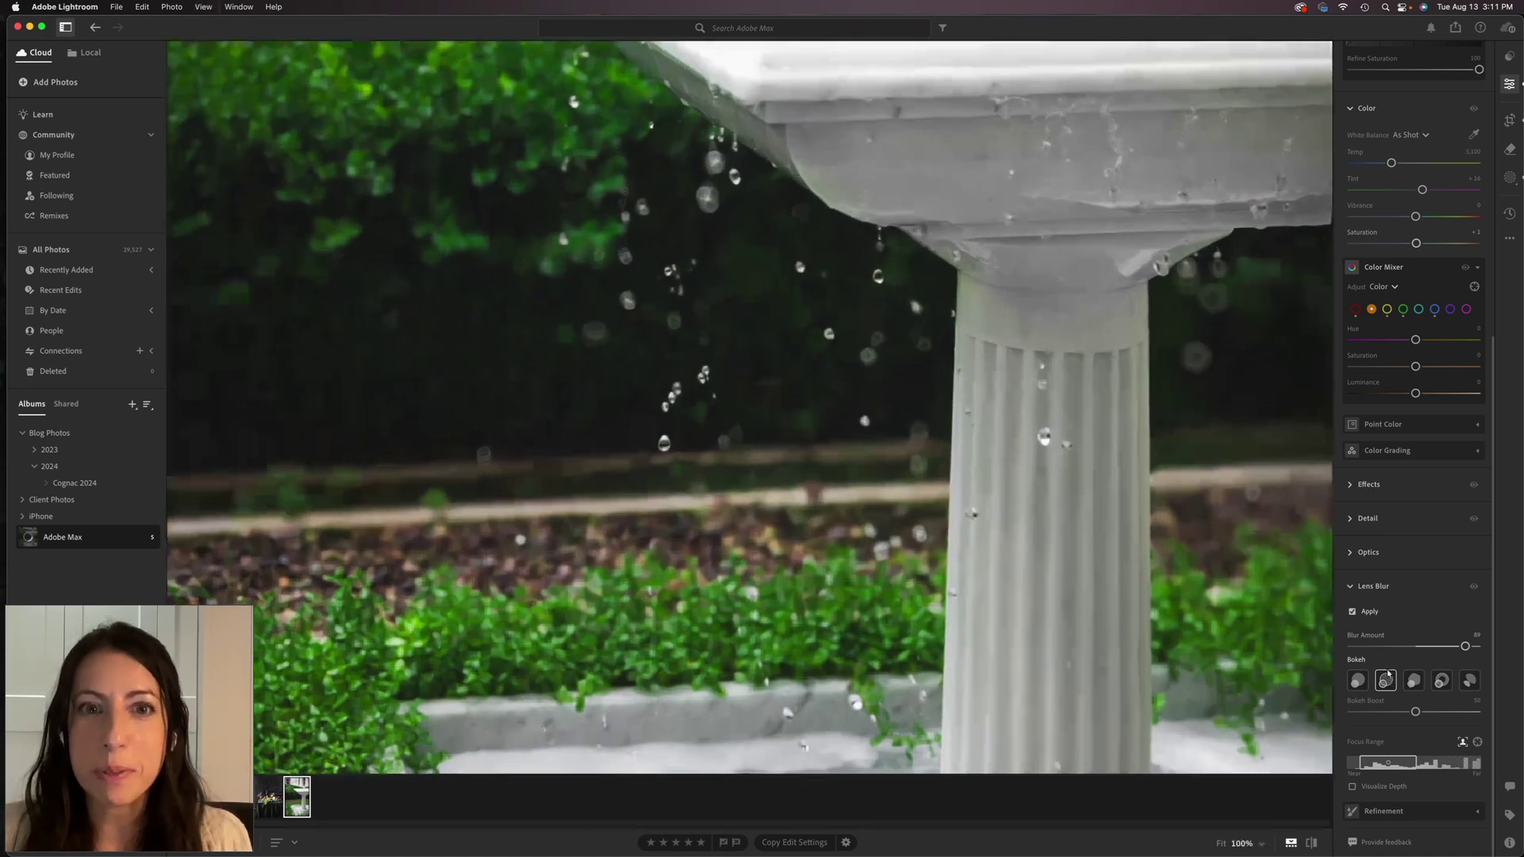
left_click_drag(808, 243, 705, 343)
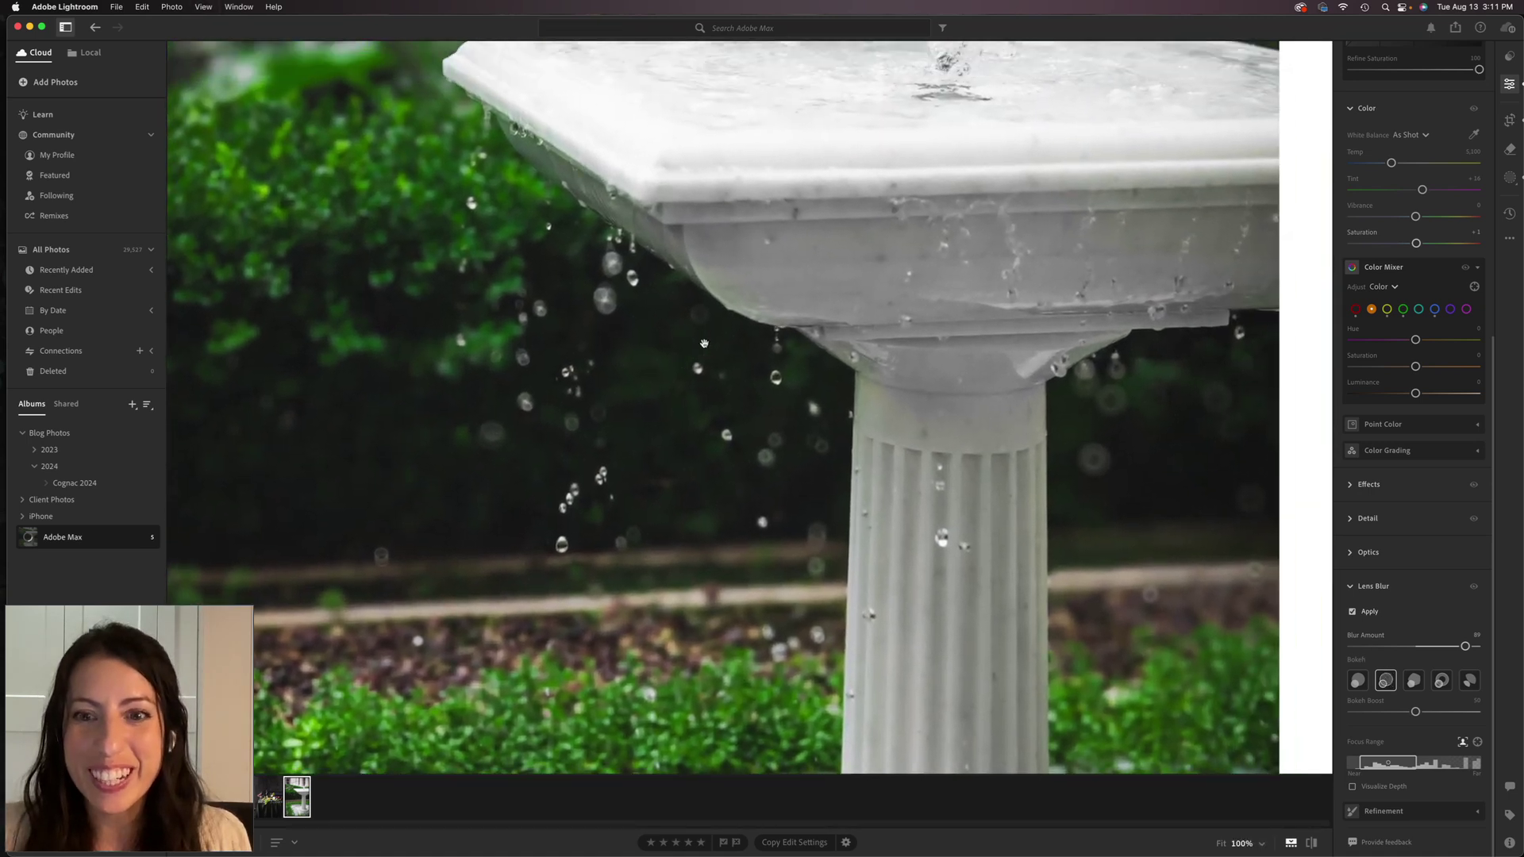
left_click(1415, 680)
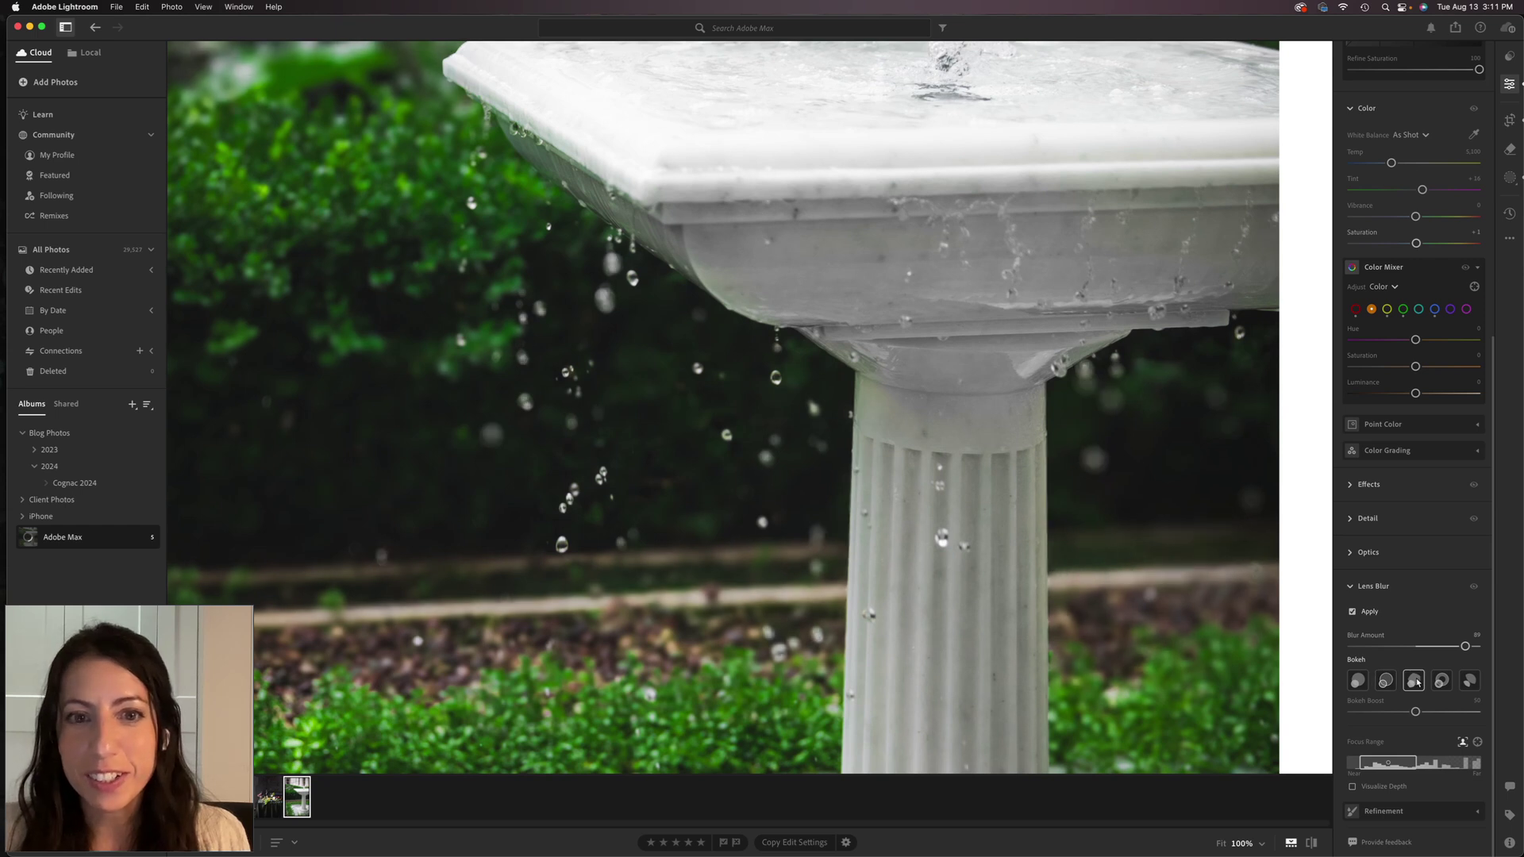
left_click(1357, 684)
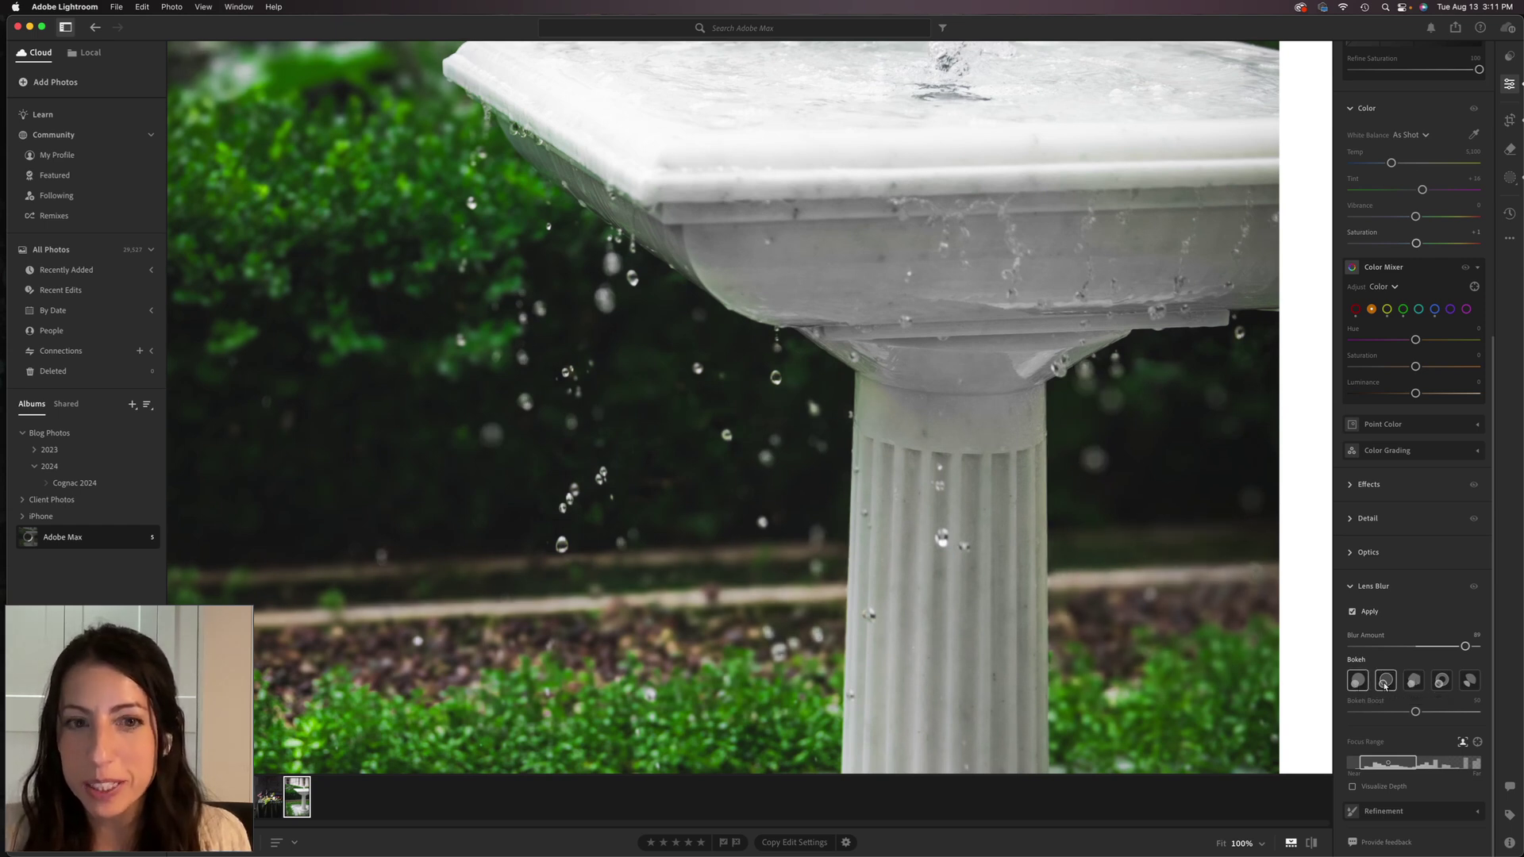
left_click(1385, 683)
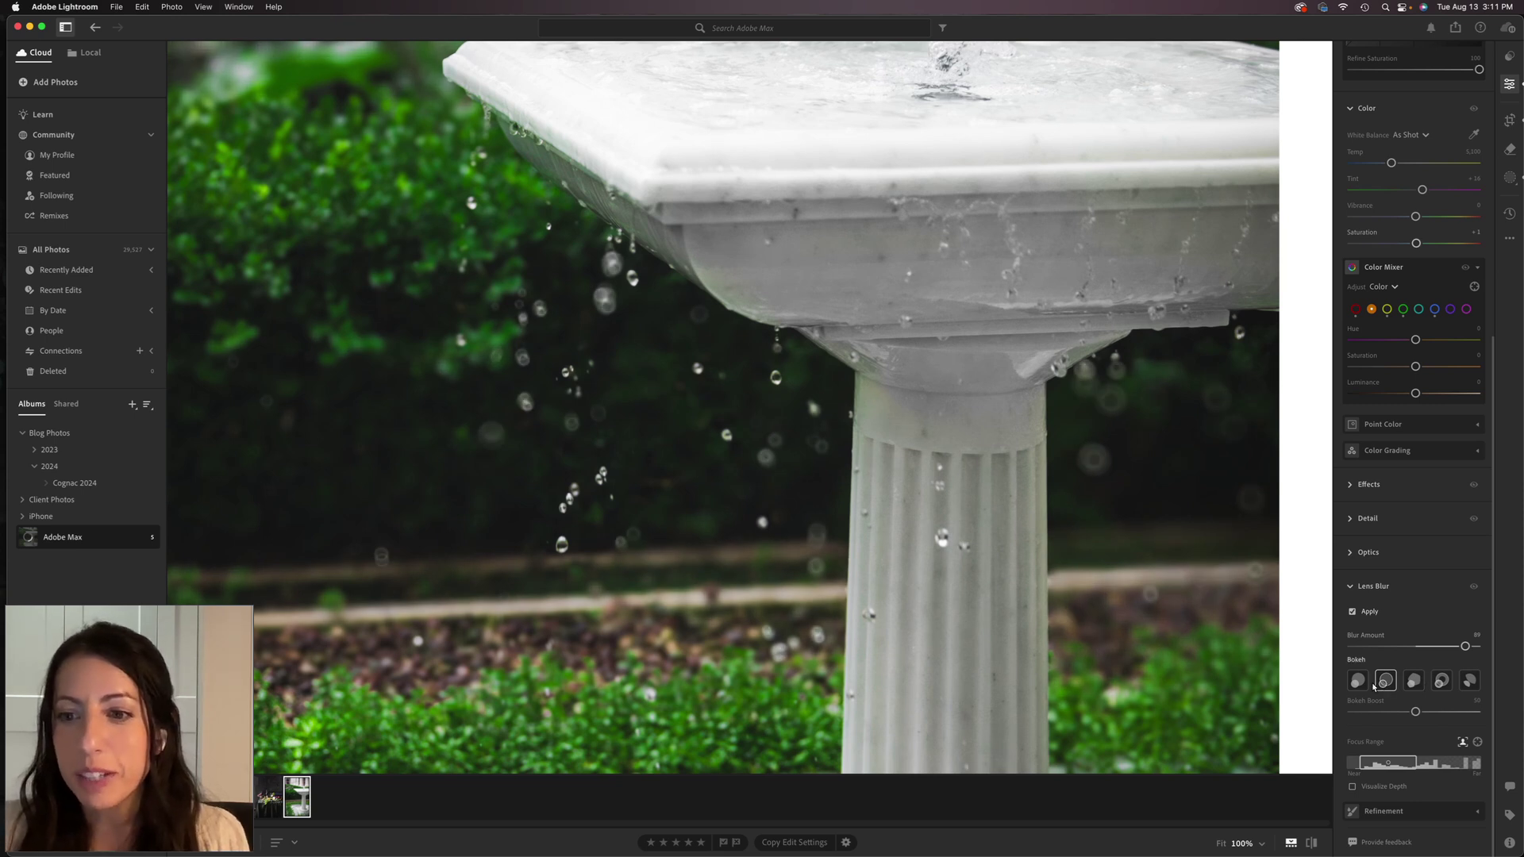
left_click(1442, 681)
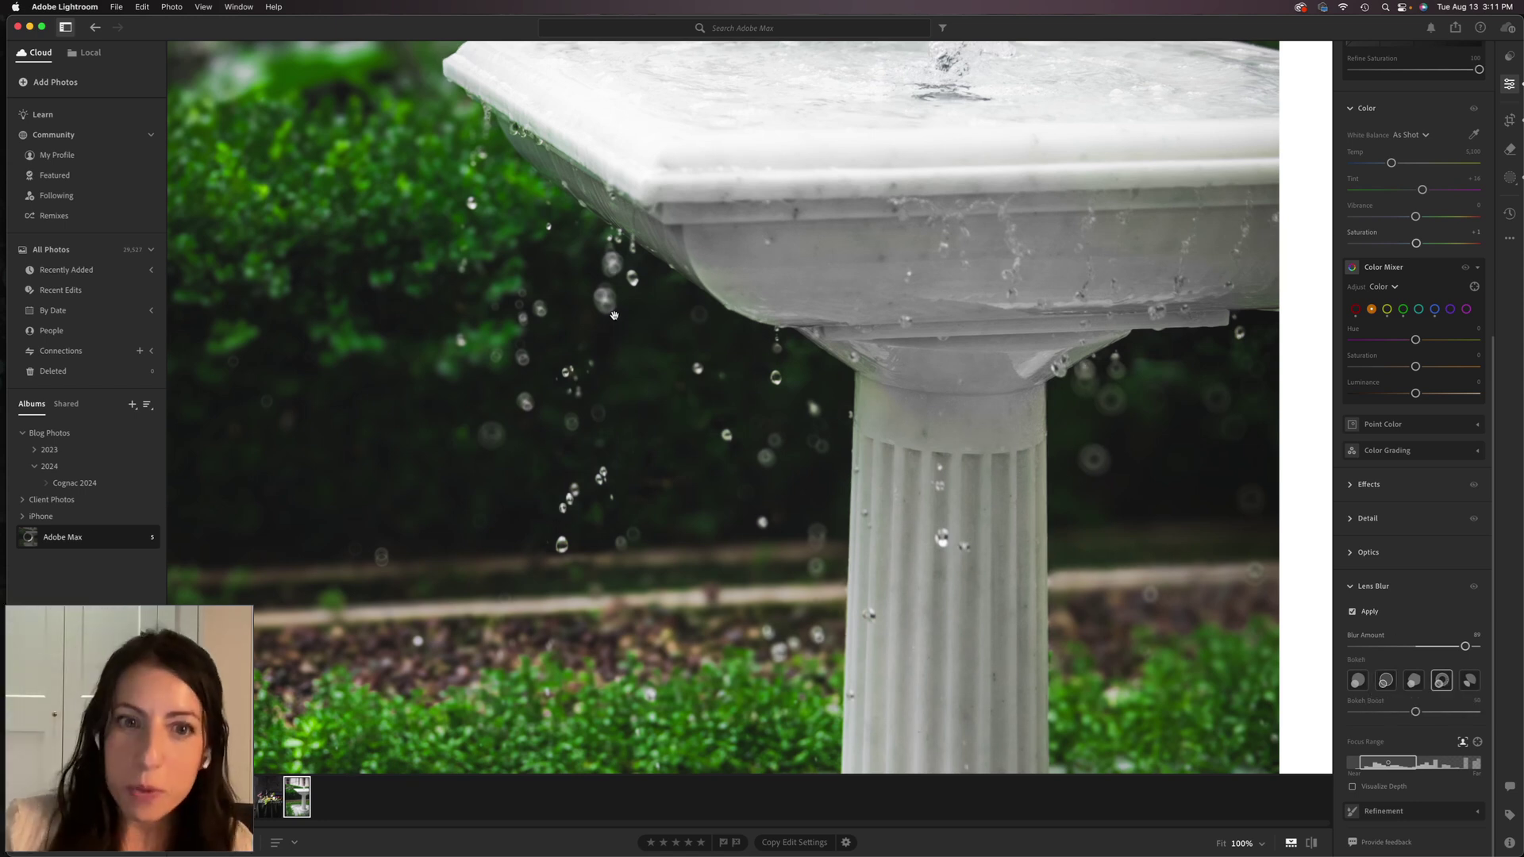
left_click(1470, 682)
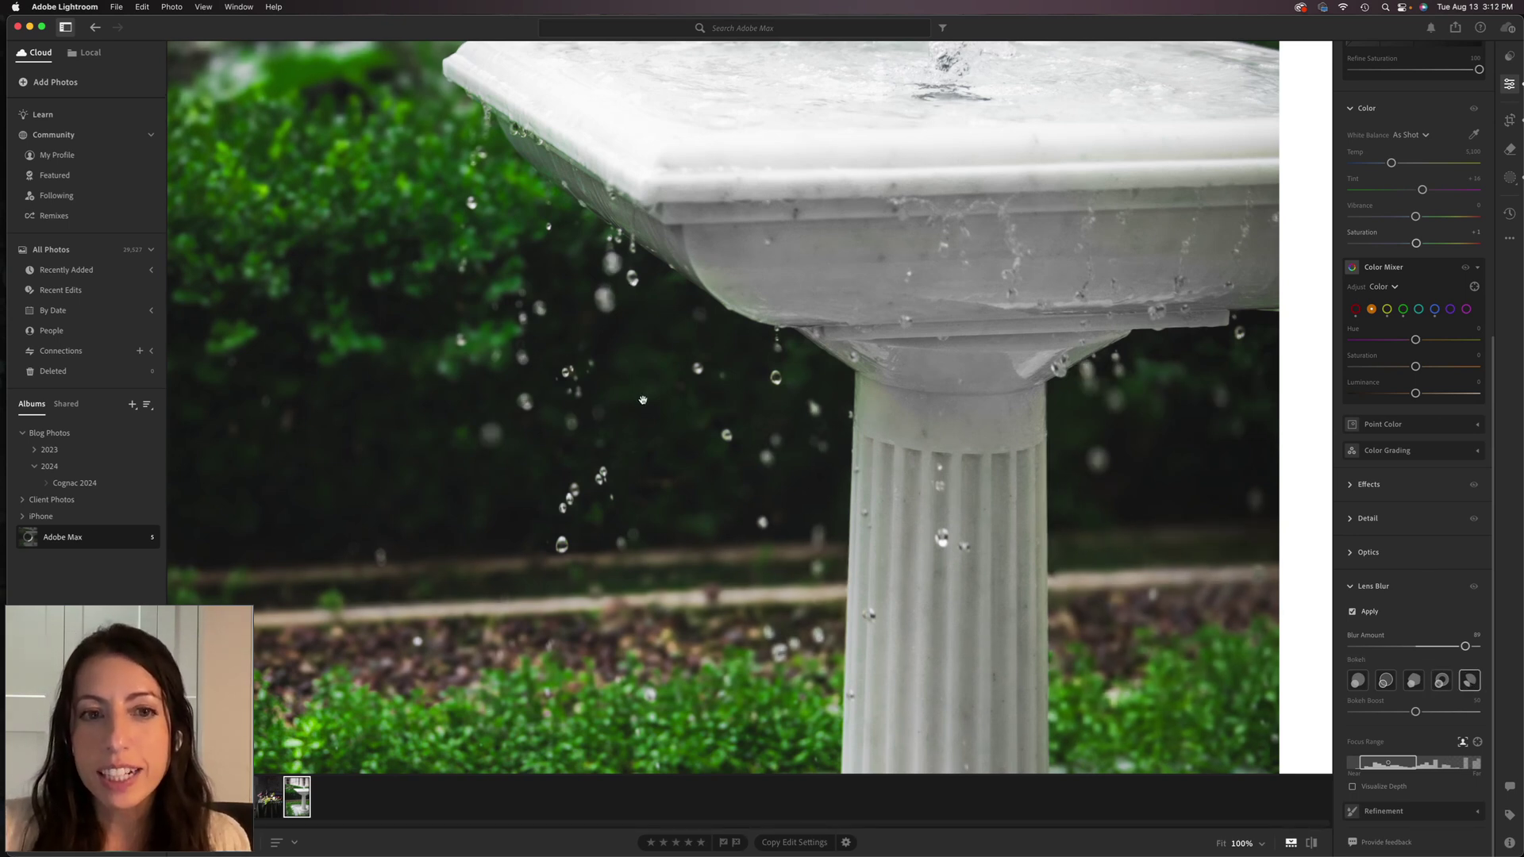
left_click(906, 464)
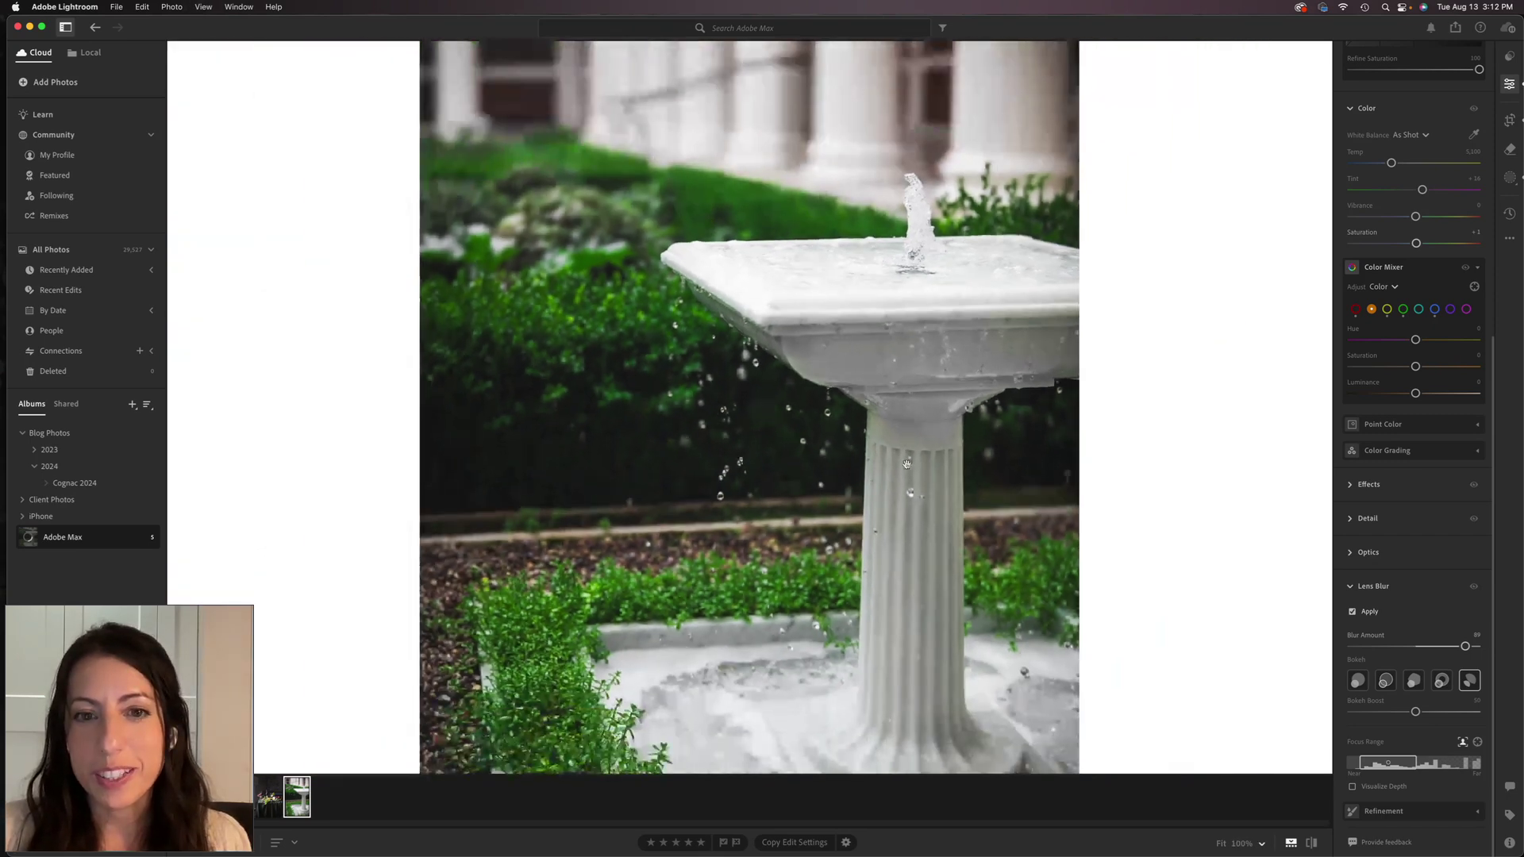
left_click(907, 464)
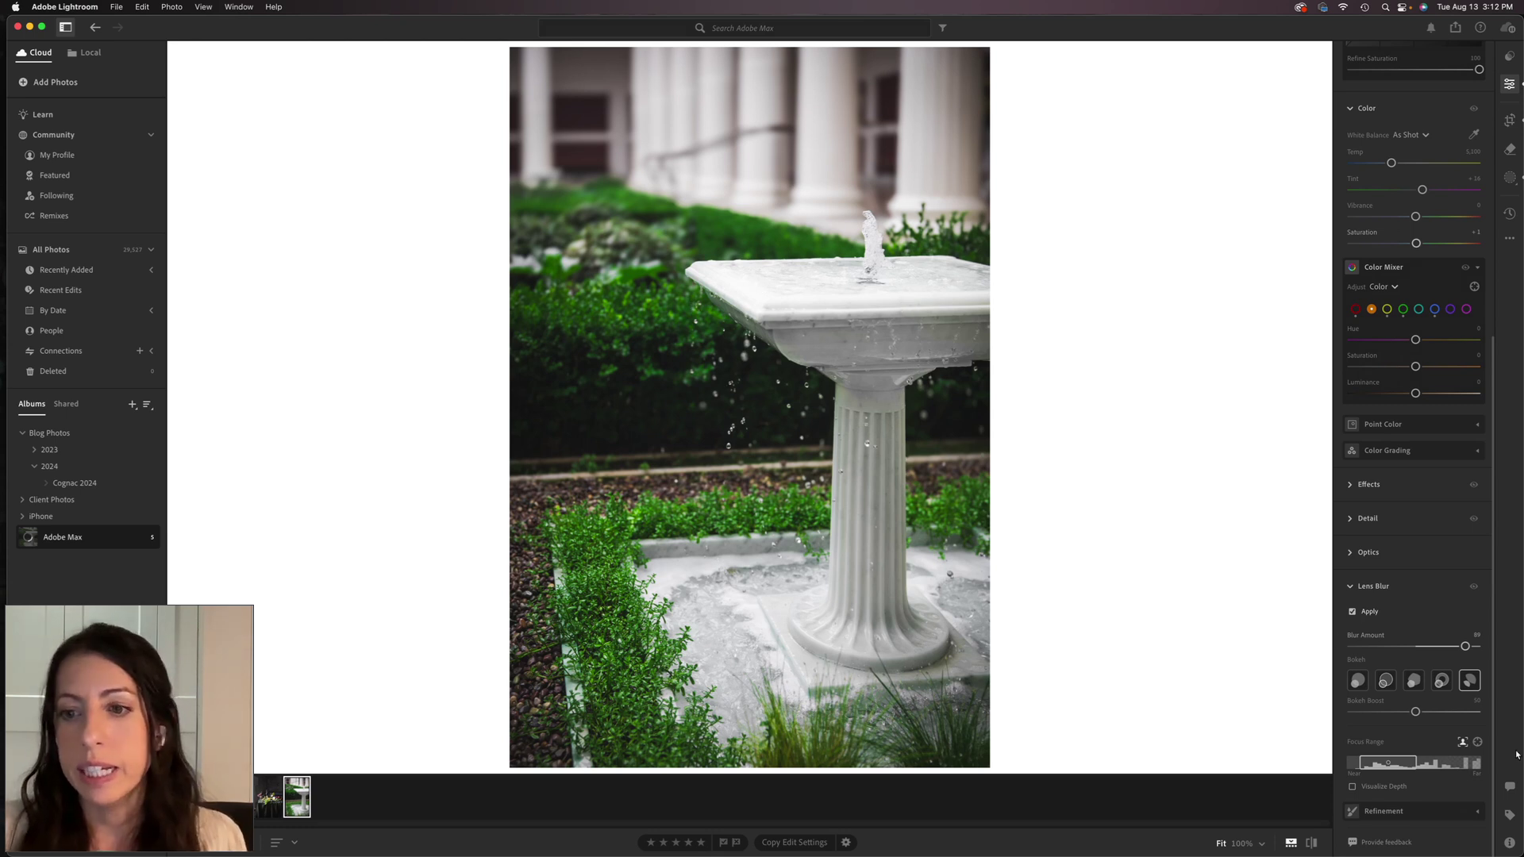
- Visualize the depth map and narrow the focus range by pulling its far end nearer
left_click(1353, 787)
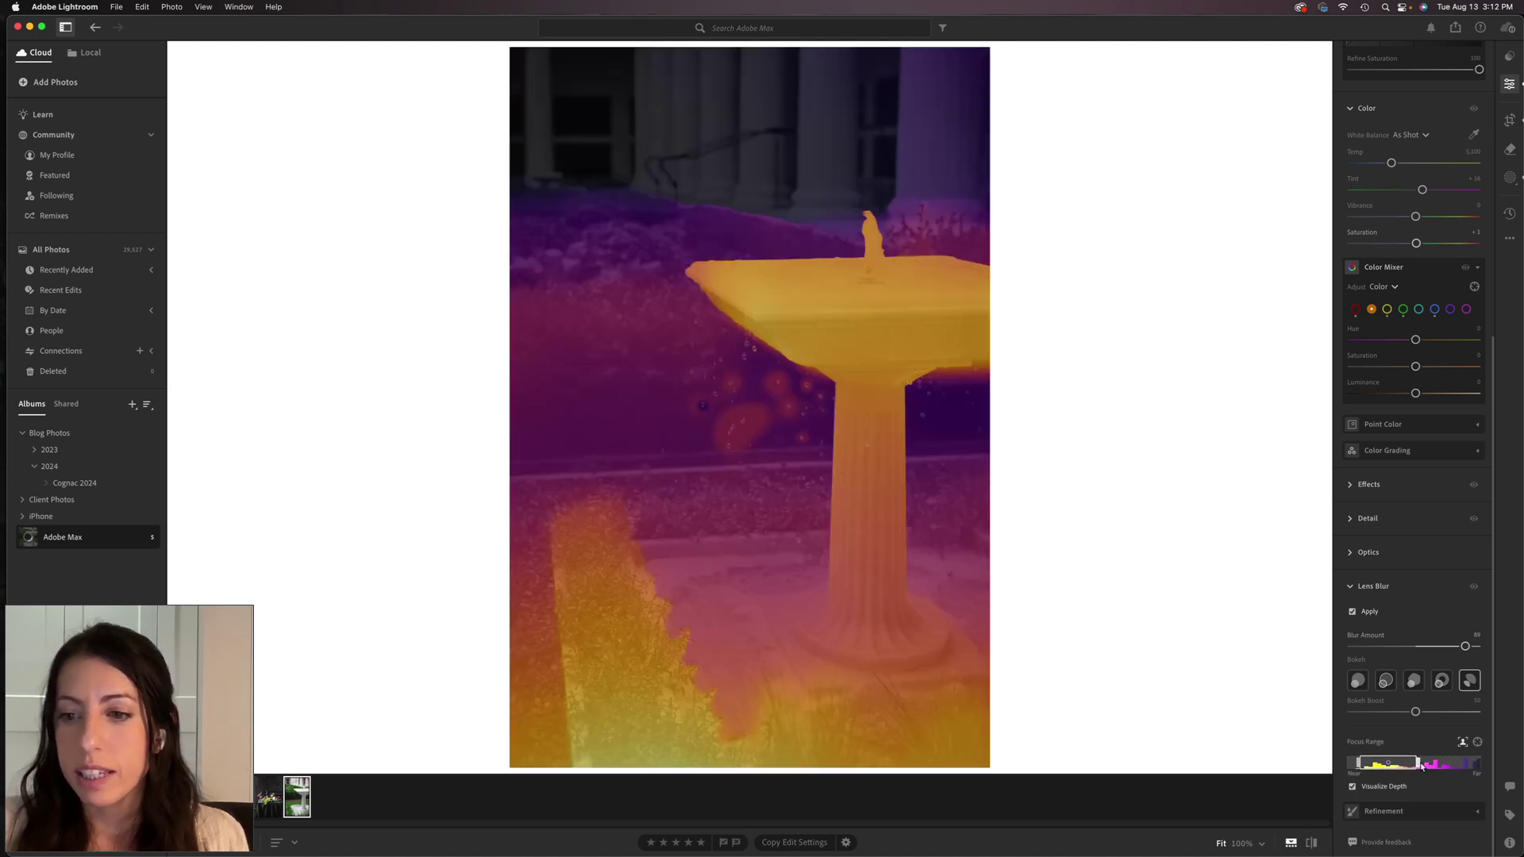
mouse_move(1417, 764)
left_mouse_down()
mouse_move(1359, 764)
mouse_move(1390, 770)
left_mouse_up()
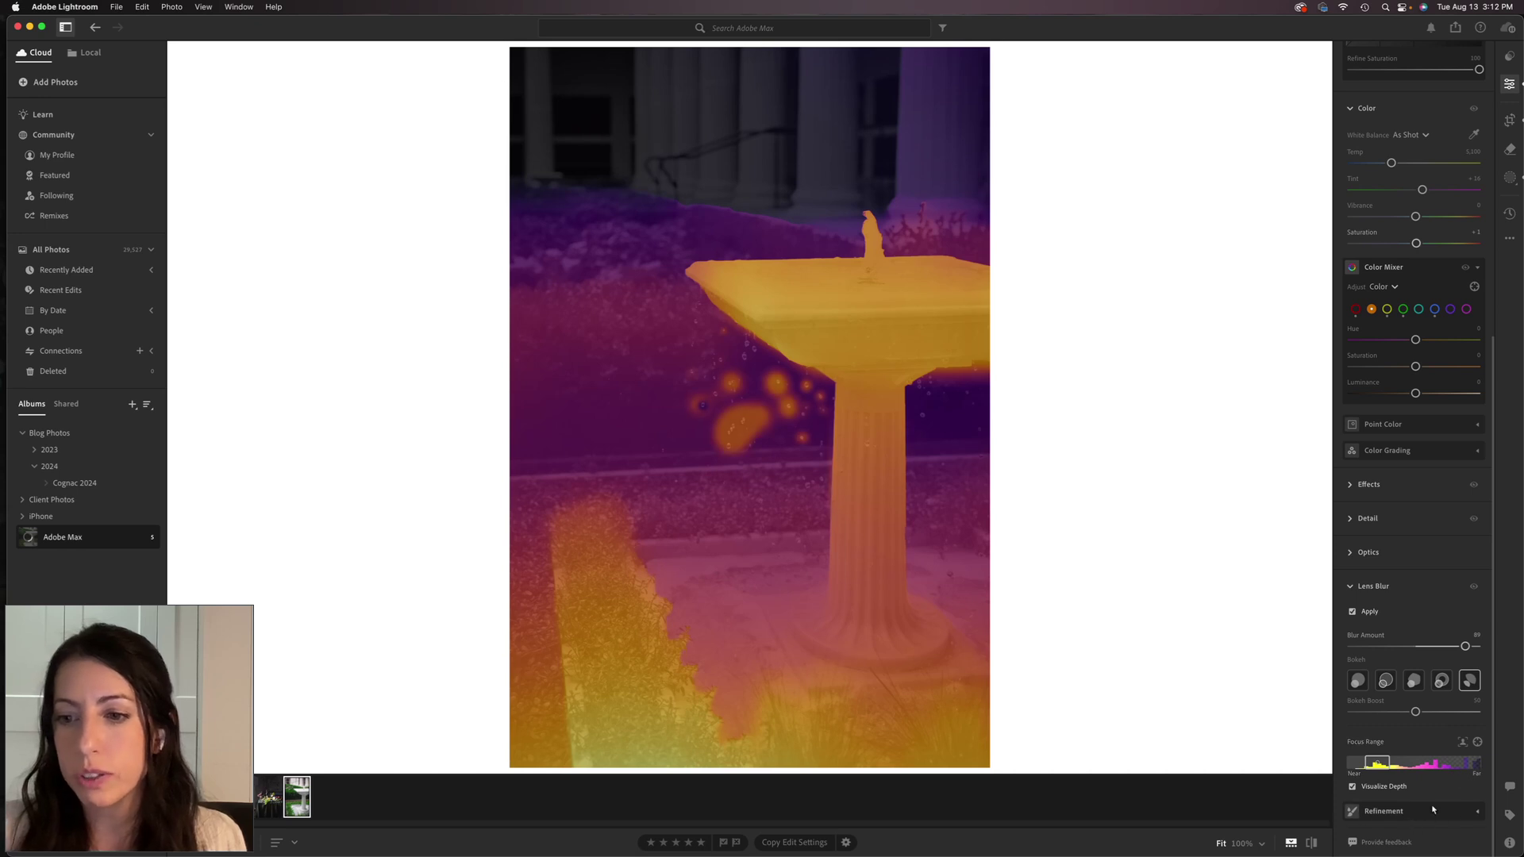
- Paint the lower column and base of the fountain with a larger Focus refinement brush, and turn off the depth visualization
left_click(1398, 811)
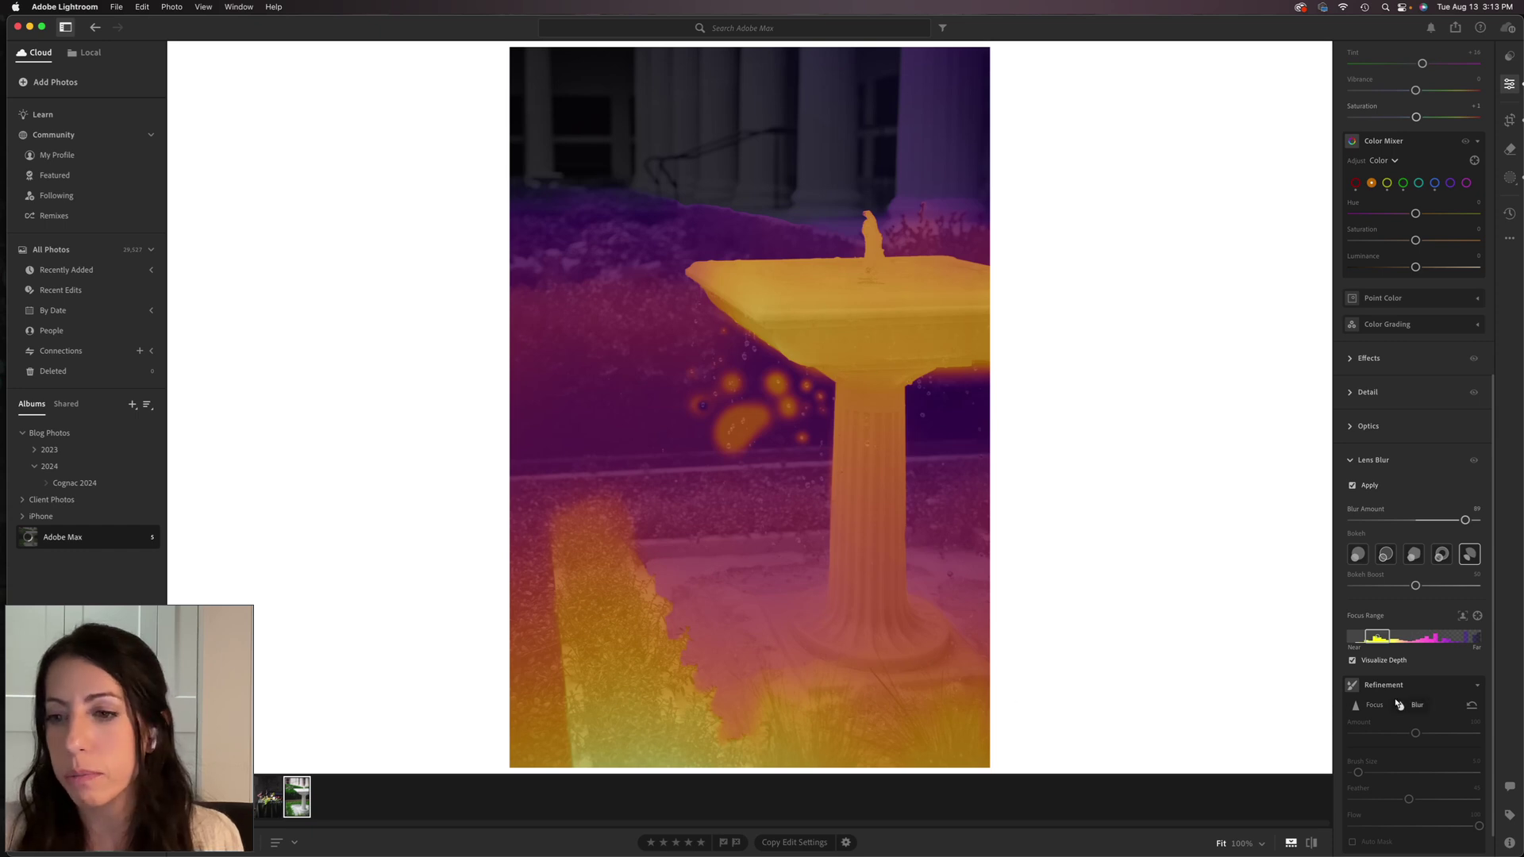
left_click(1368, 707)
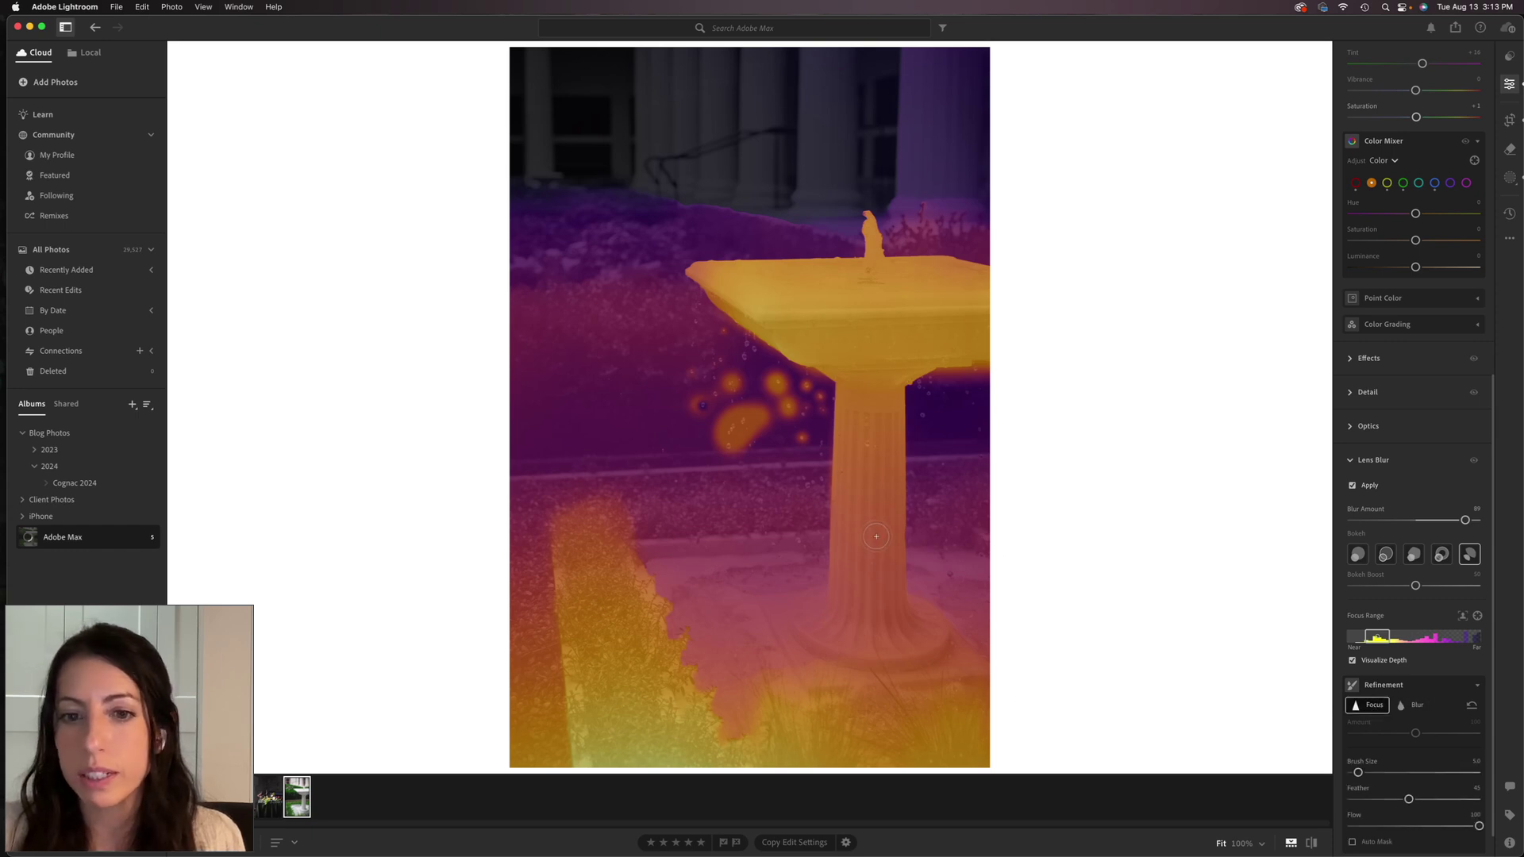
key("bracketright")
mouse_move(855, 542)
left_mouse_down()
mouse_move(863, 600)
mouse_move(856, 457)
mouse_move(857, 581)
mouse_move(880, 420)
mouse_move(865, 559)
mouse_move(885, 612)
mouse_move(865, 547)
mouse_move(832, 622)
mouse_move(811, 630)
mouse_move(920, 616)
left_mouse_up()
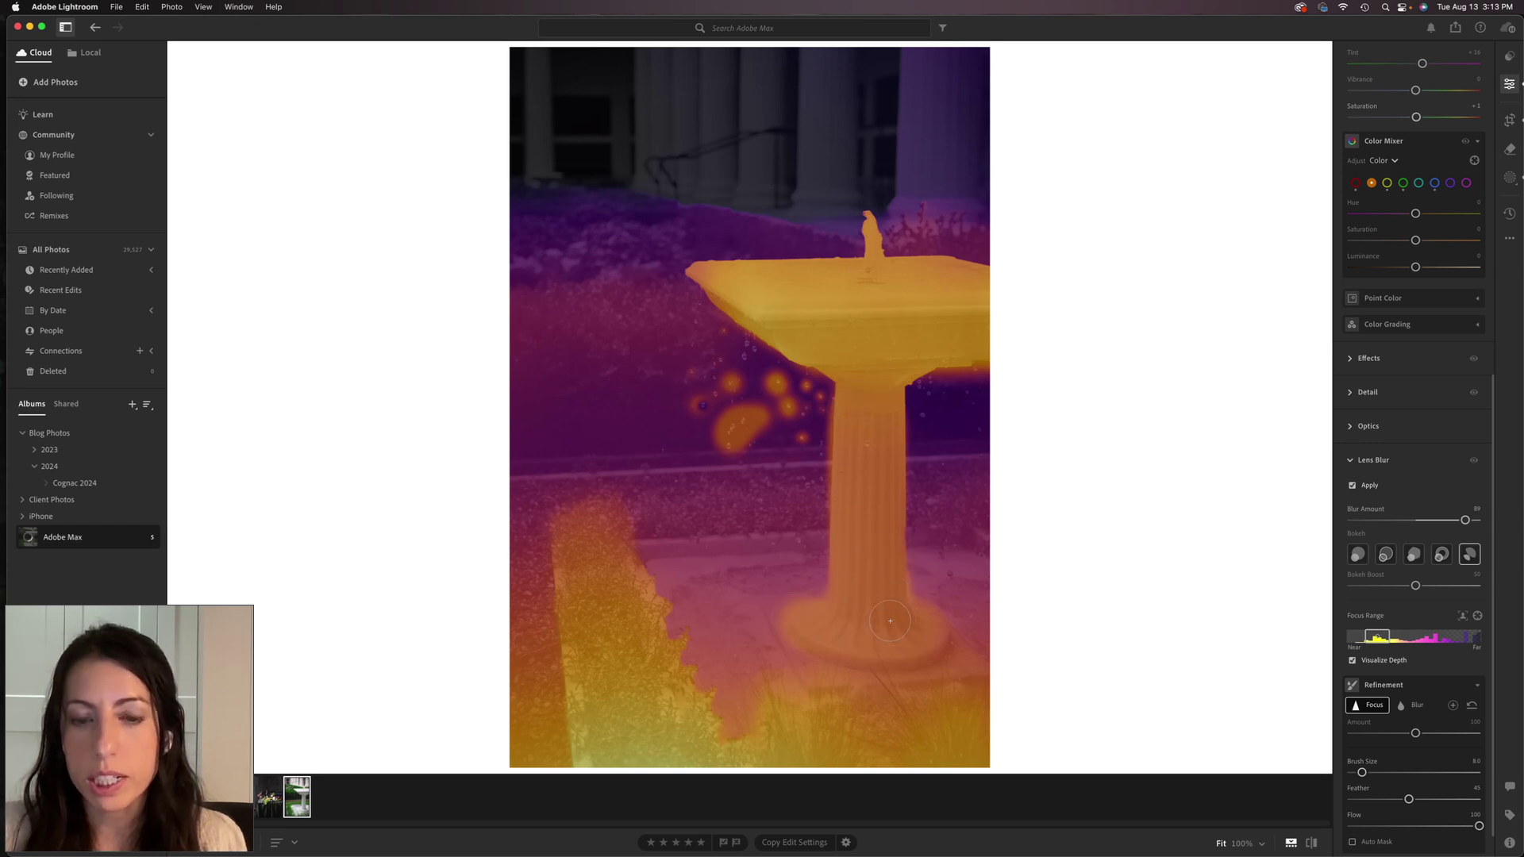
left_click(1352, 661)
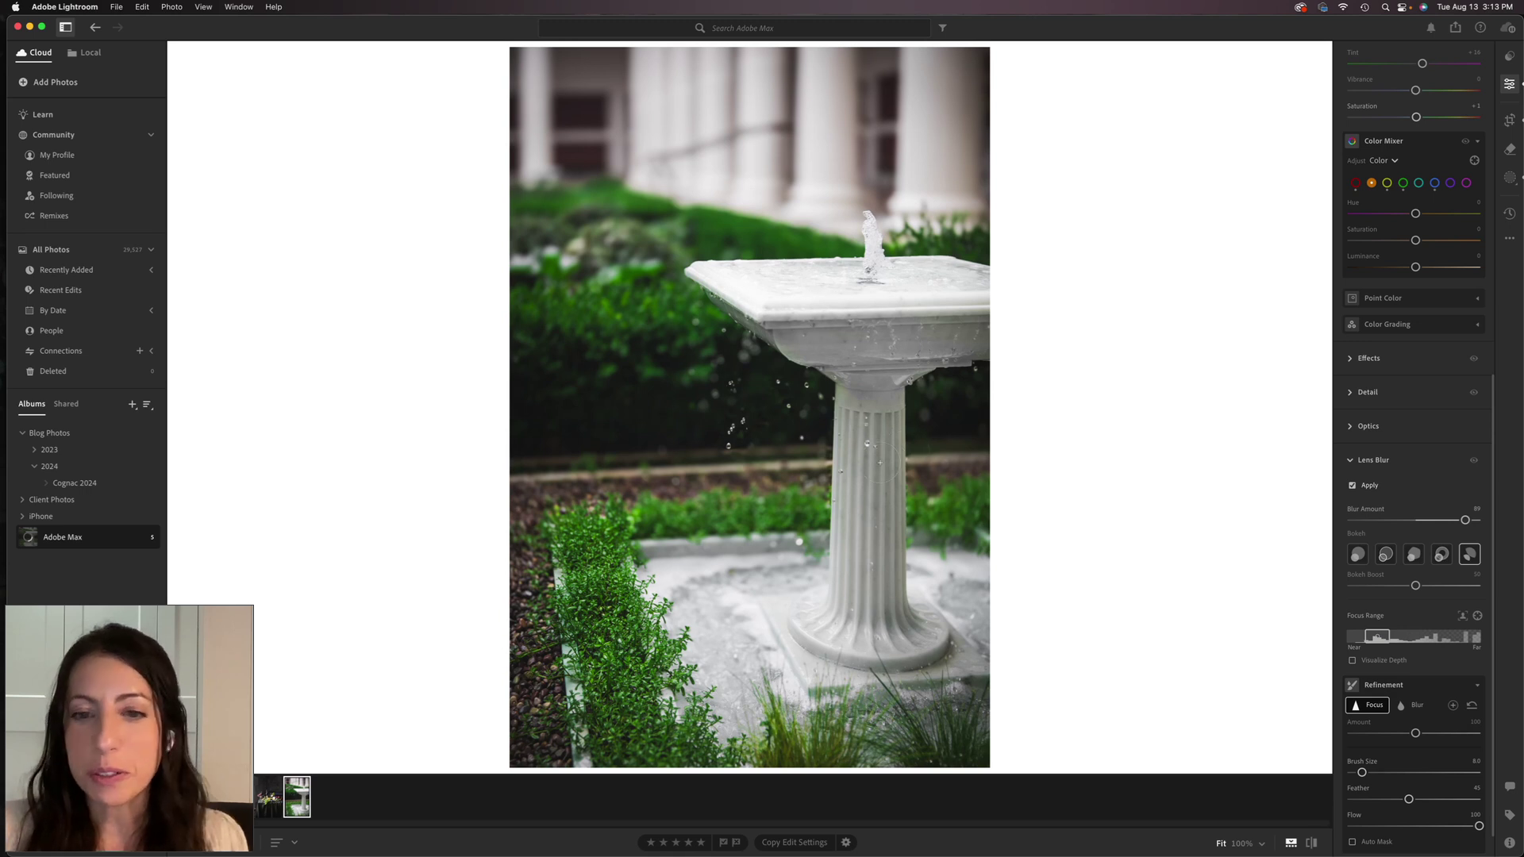
left_click(1474, 689)
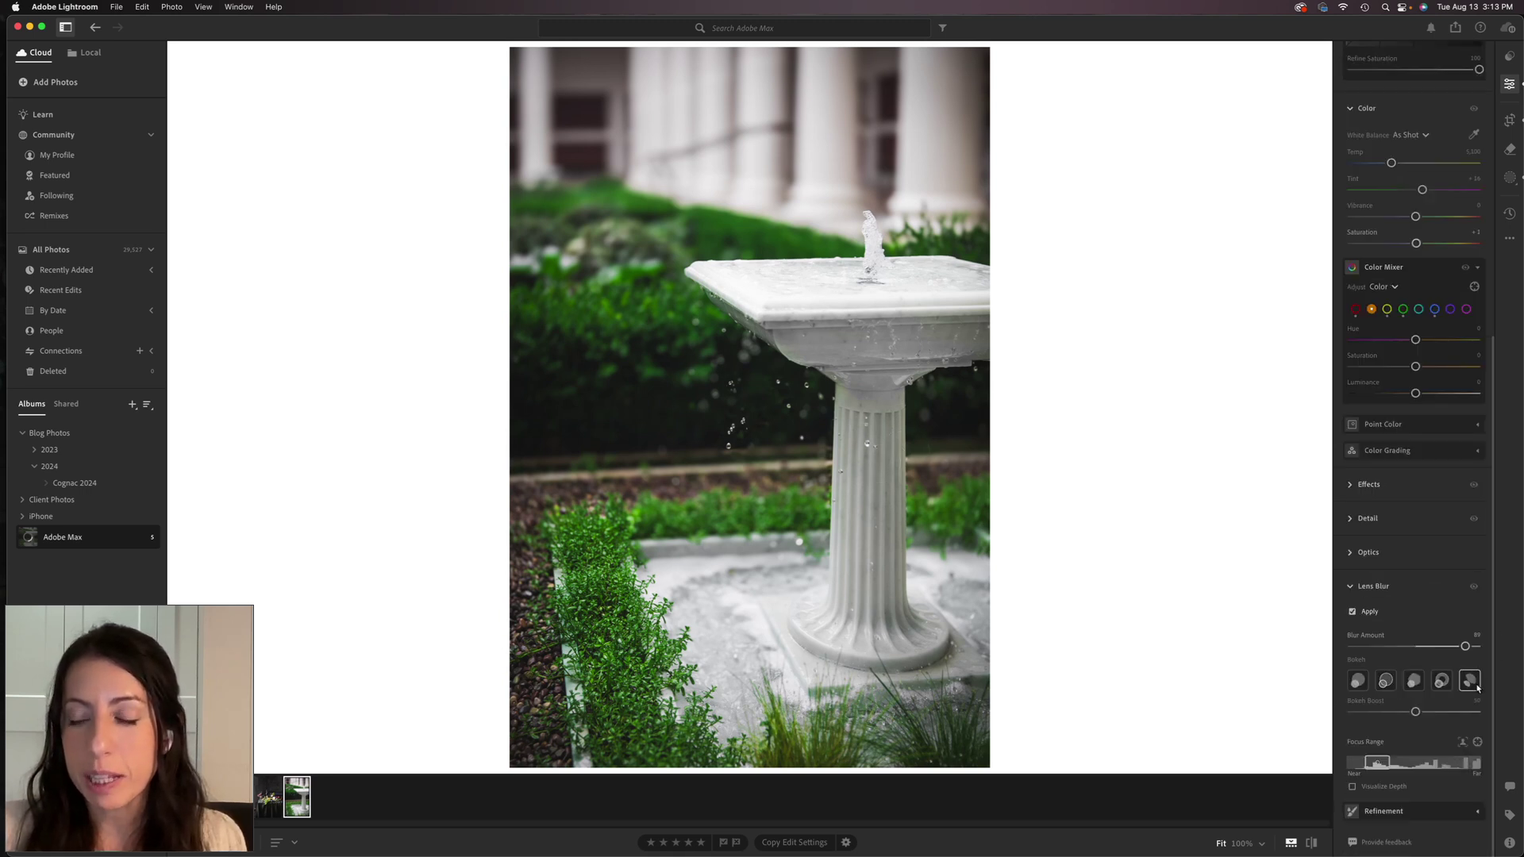